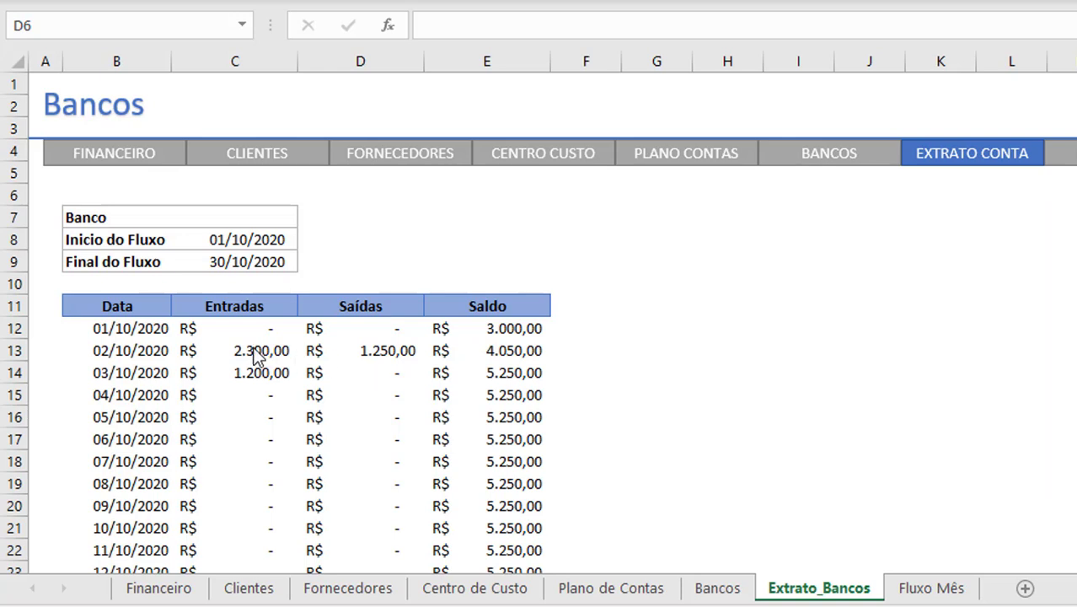
{"action": "left_click", "coordinate": [491, 328]}
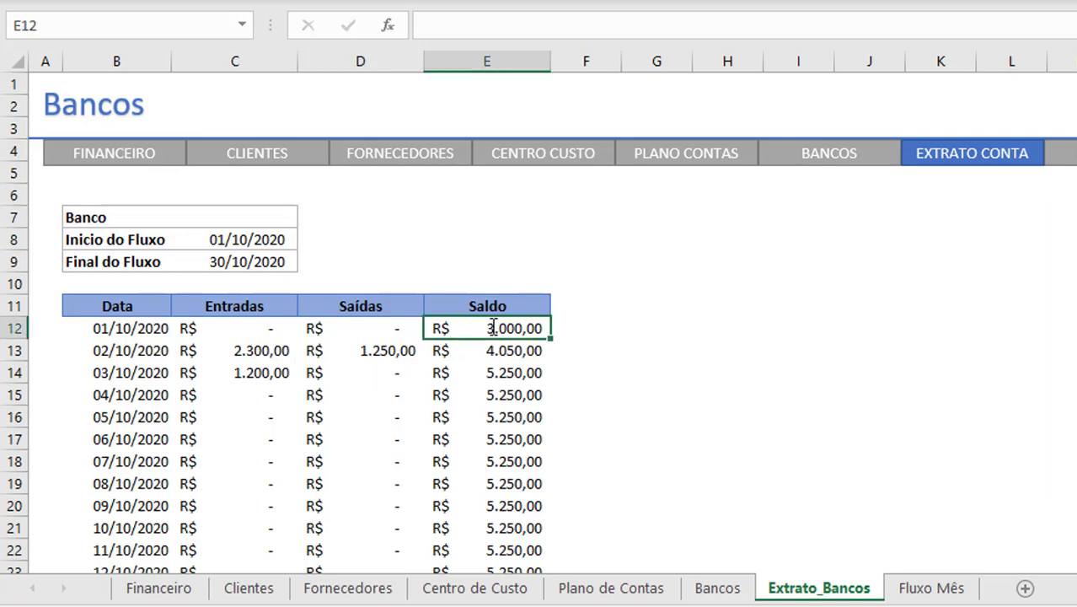
{"action": "double_click", "coordinate": [491, 328]}
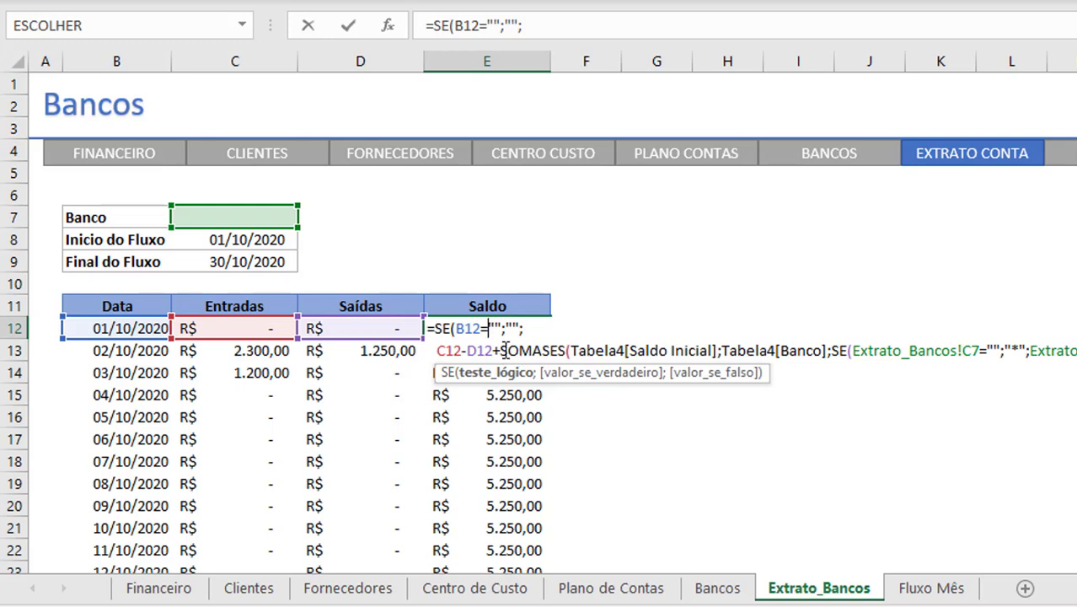
{"action": "key", "text": "Return"}
{"action": "left_click", "coordinate": [718, 587]}
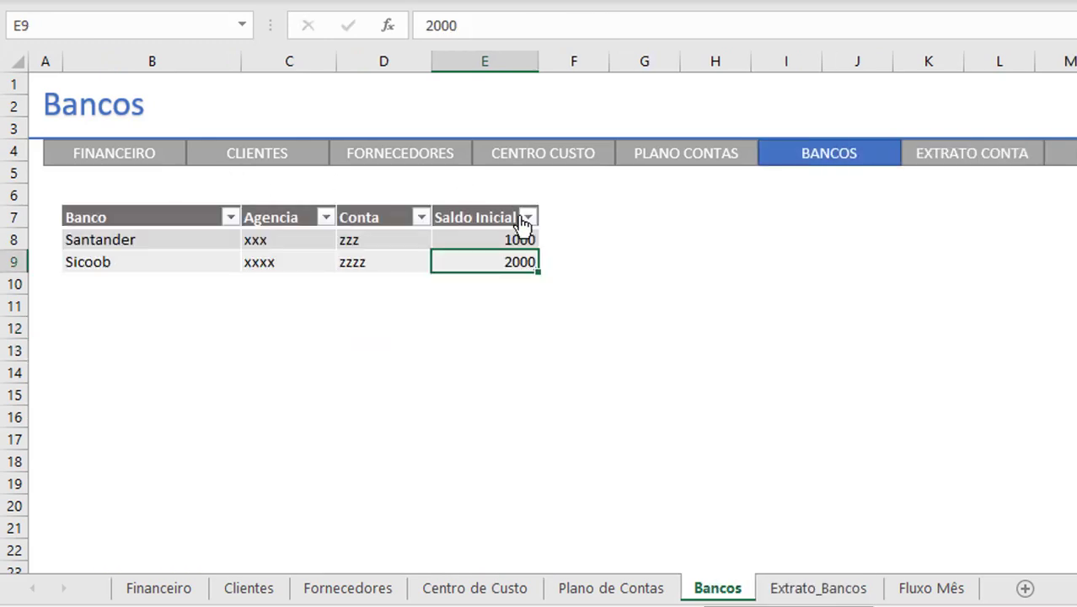
{"action": "left_click", "coordinate": [817, 590]}
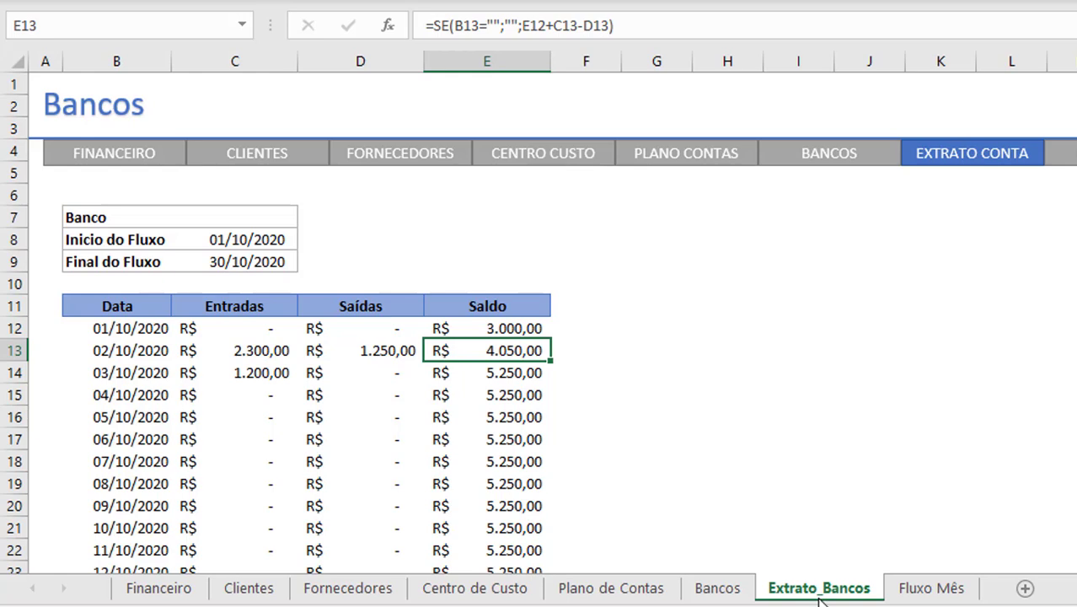
{"action": "left_click", "coordinate": [220, 239]}
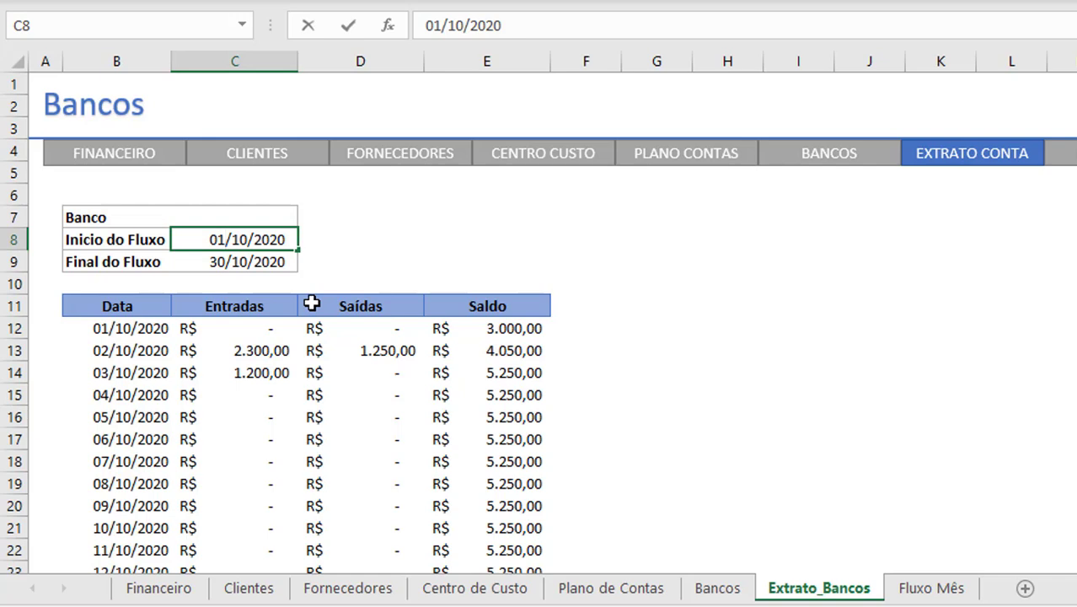
Step: Change the Inicio do Fluxo date in C8 from 01/10/2020 to 10/10/2020
{"action": "key", "text": "BackSpace"}
{"action": "key", "text": "BackSpace"}
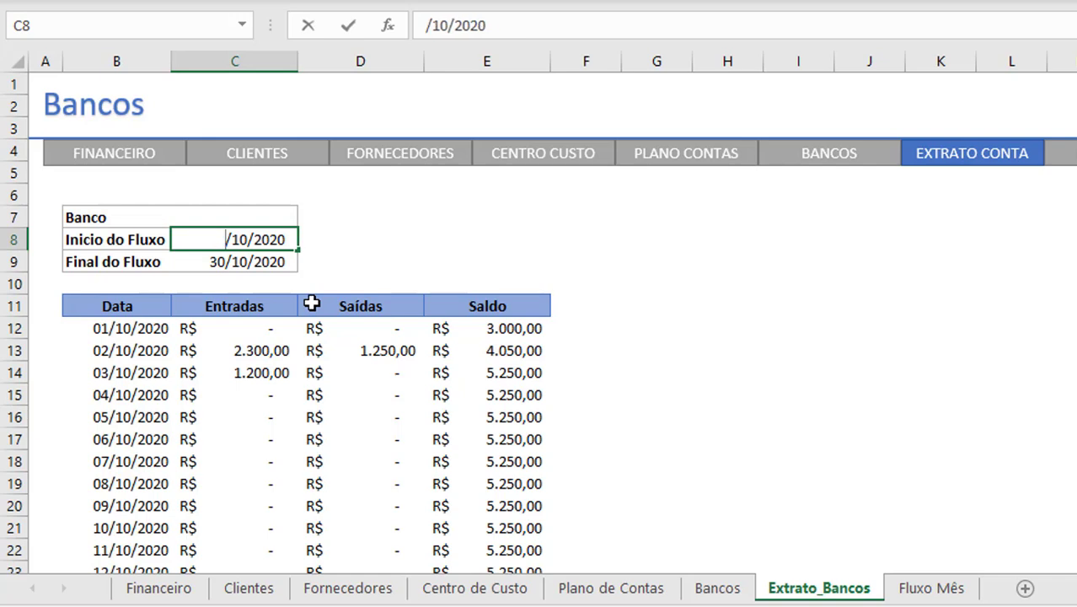
{"action": "type", "text": "10"}
{"action": "key", "text": "Return"}
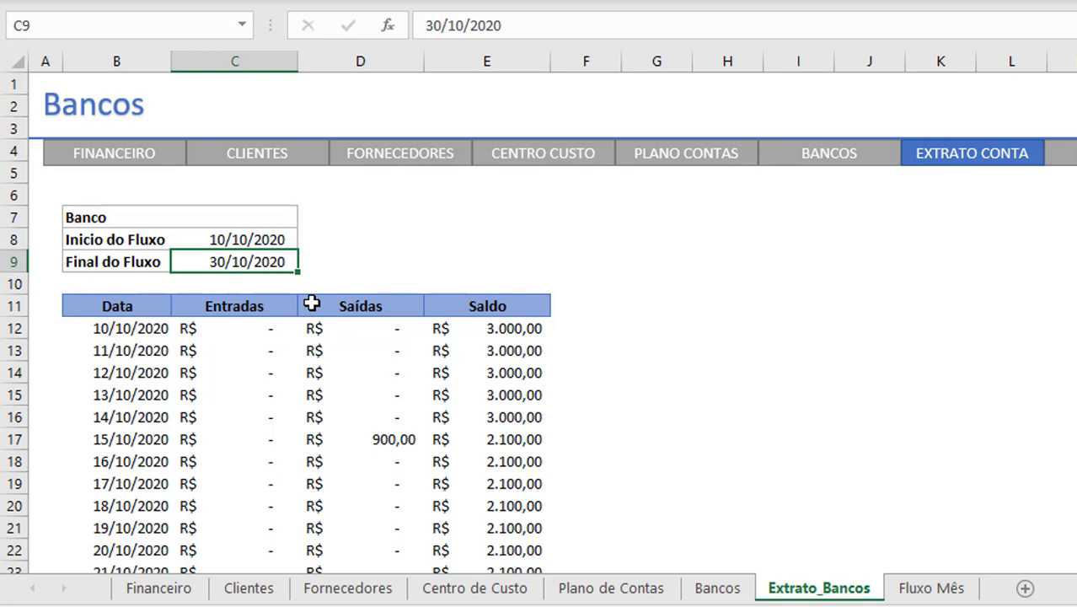
{"action": "key", "text": "ctrl+Home"}
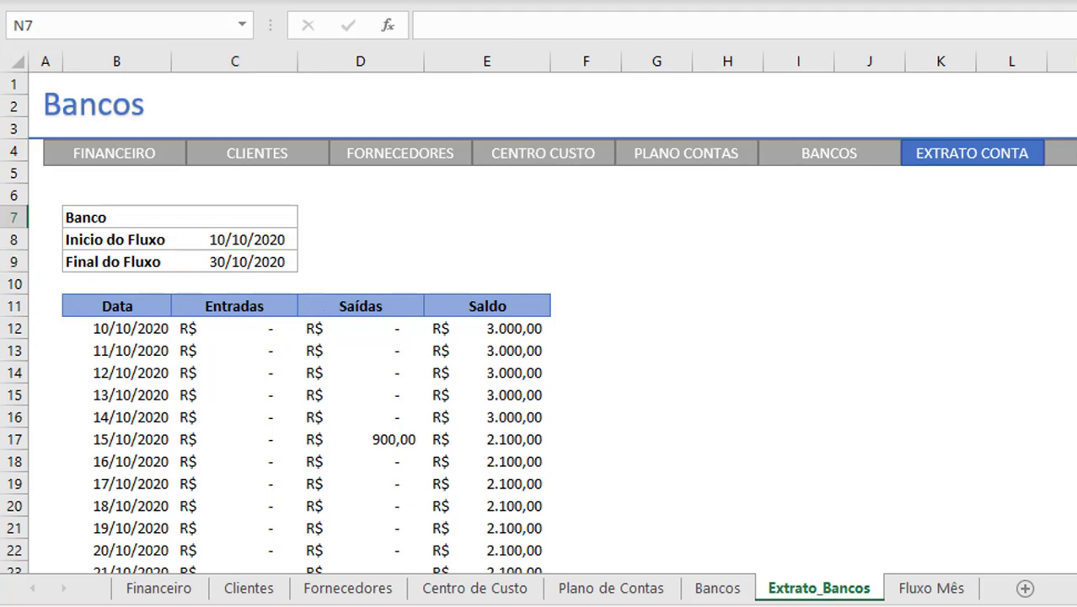
{"action": "key", "text": "Right"}
{"action": "key", "text": "Right"}
{"action": "key", "text": "Right"}
{"action": "key", "text": "Right"}
{"action": "key", "text": "Right"}
{"action": "key", "text": "Right"}
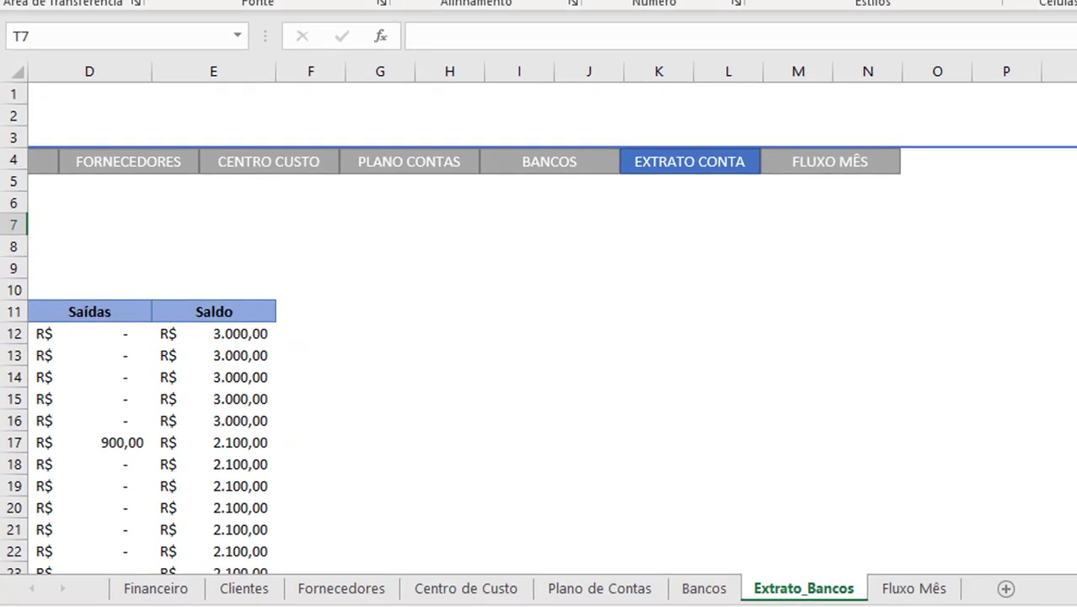
{"action": "key", "text": "Right"}
{"action": "key", "text": "Right"}
{"action": "key", "text": "Right"}
Step: Widen columns T and S to fit the Créditos and Débitos Anteriores labels and values
{"action": "key", "text": "Left"}
{"action": "key", "text": "Left"}
{"action": "key", "text": "Left"}
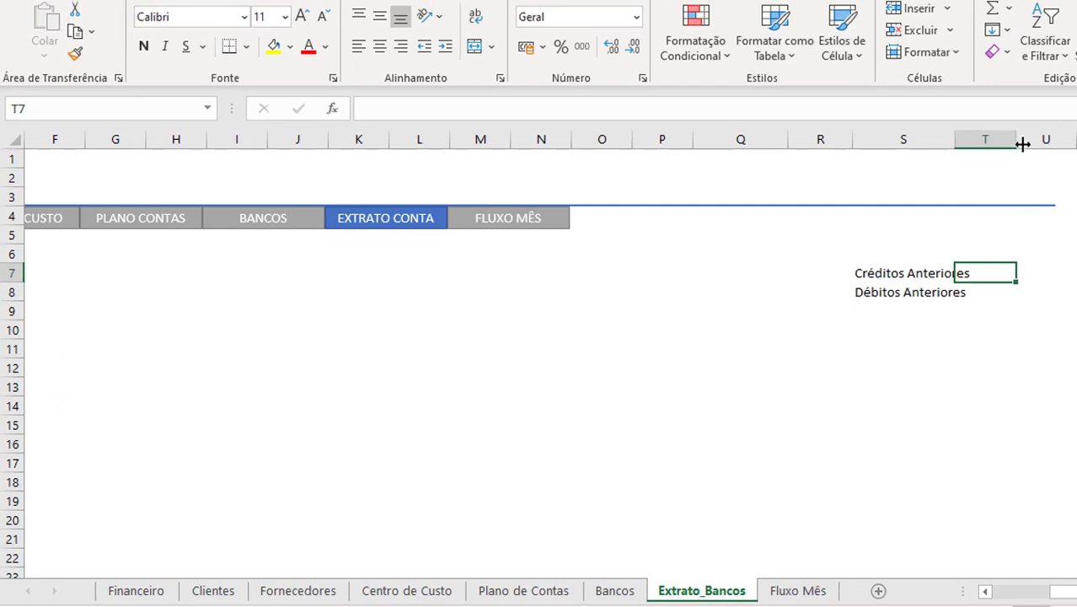
{"action": "left_click_drag", "start_coordinate": [1016, 139], "coordinate": [1043, 139]}
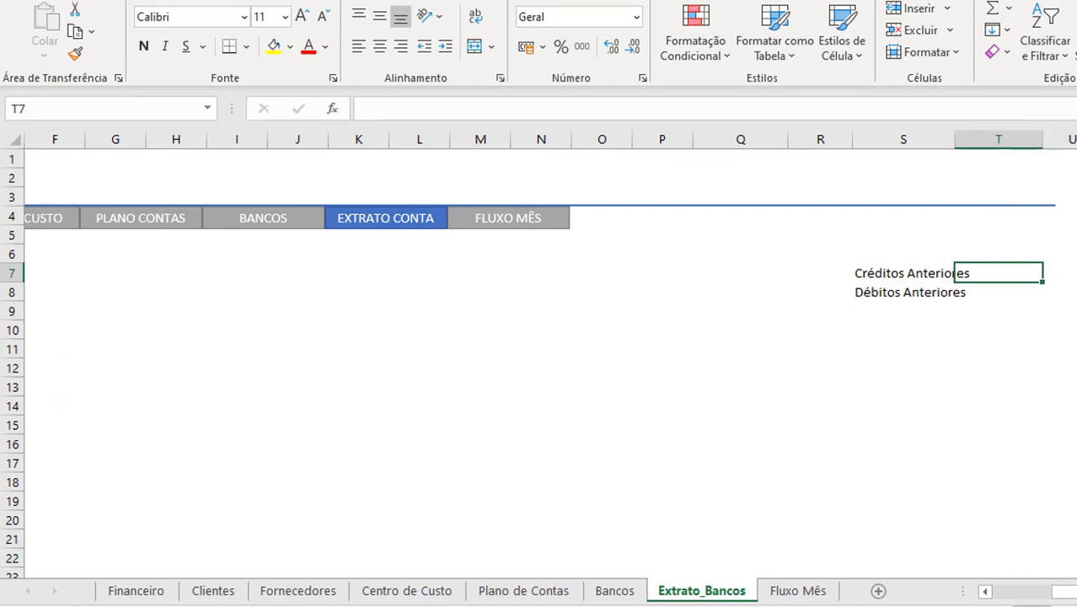
{"action": "scroll", "coordinate": [924, 597], "scroll_direction": "left", "scroll_amount": 5}
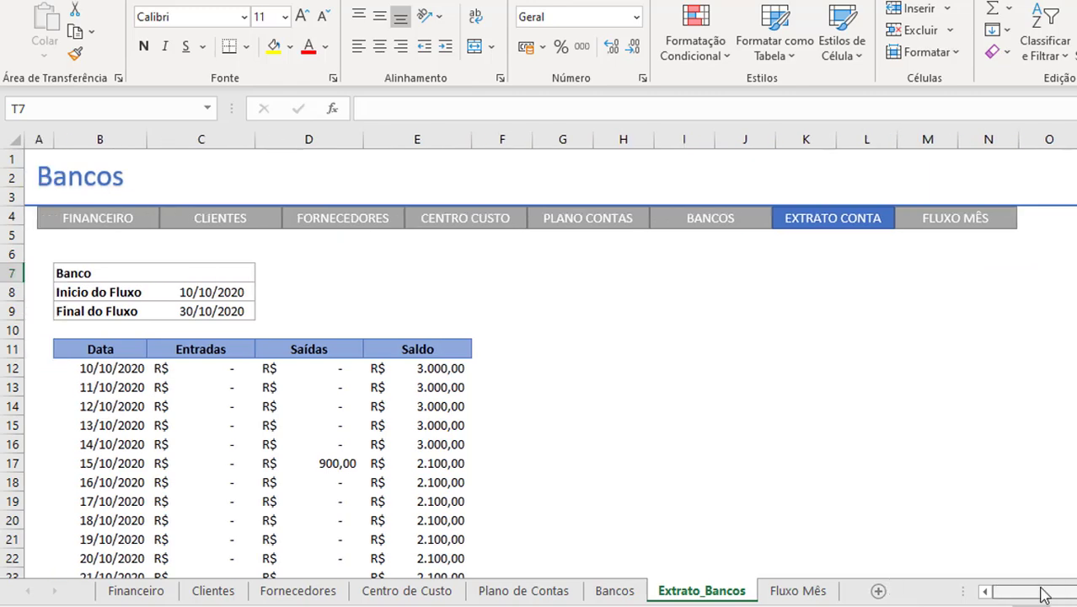
{"action": "scroll", "coordinate": [1045, 595], "scroll_direction": "right", "scroll_amount": 5}
{"action": "scroll", "coordinate": [1045, 595], "scroll_direction": "left", "scroll_amount": 5}
{"action": "scroll", "coordinate": [1045, 595], "scroll_direction": "right", "scroll_amount": 5}
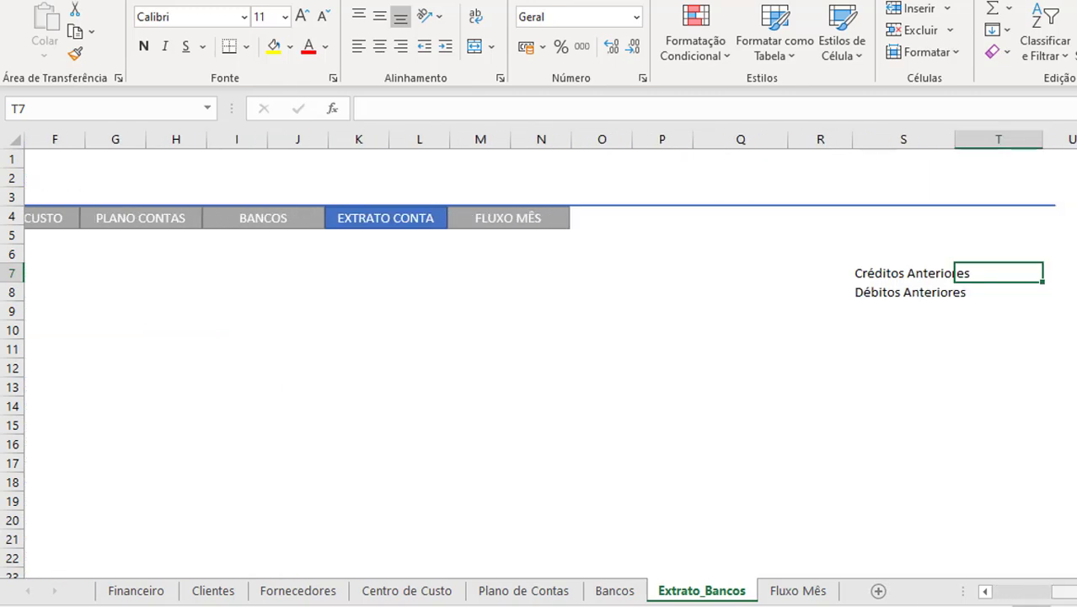
{"action": "left_click_drag", "start_coordinate": [954, 139], "coordinate": [979, 139]}
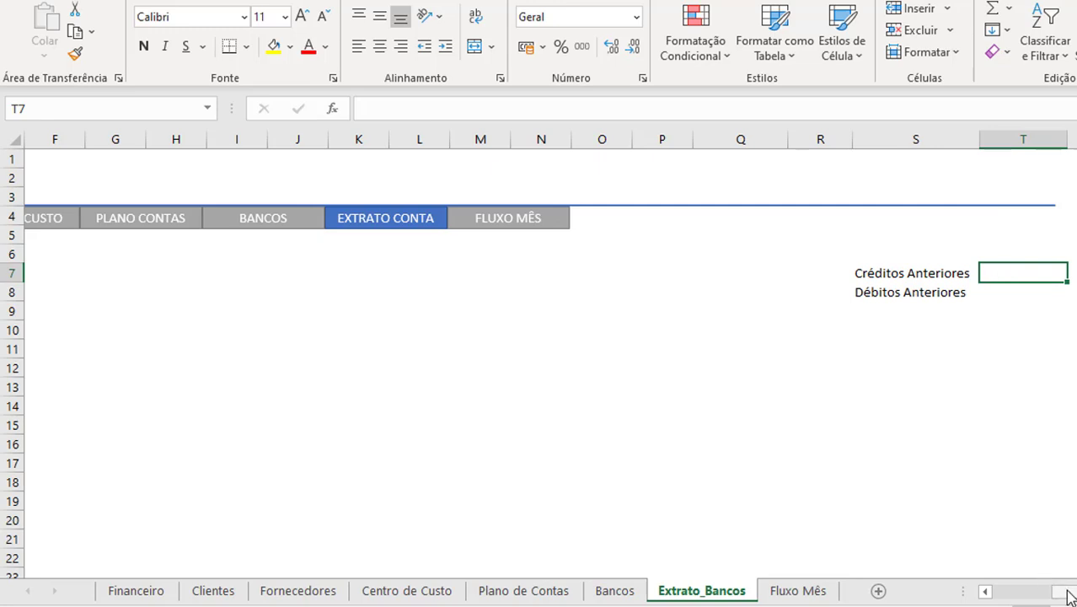
{"action": "left_click", "coordinate": [1007, 293]}
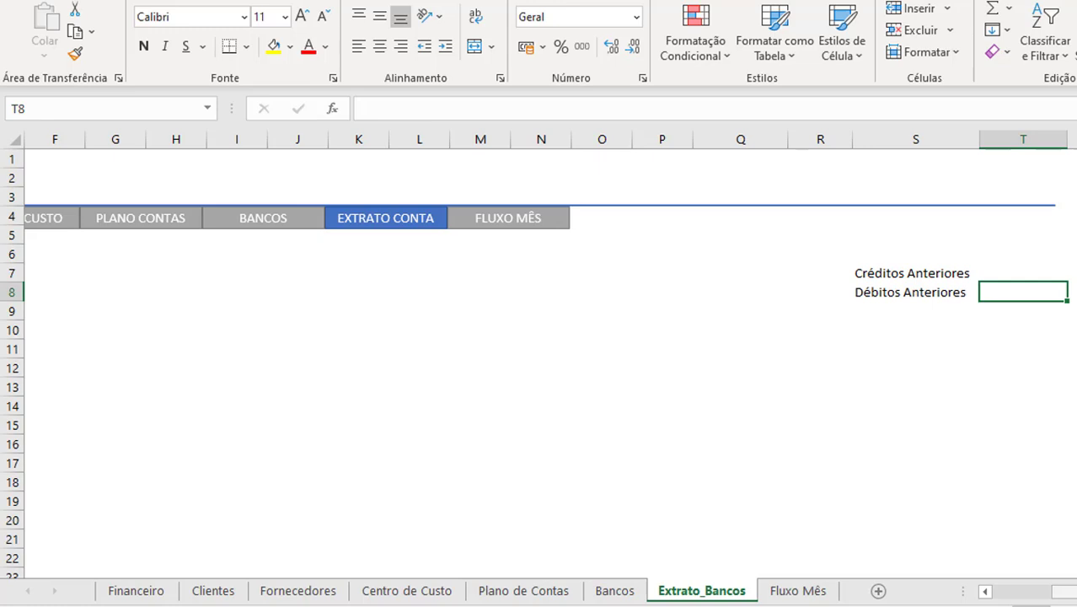
{"action": "left_click_drag", "start_coordinate": [1062, 590], "coordinate": [994, 590]}
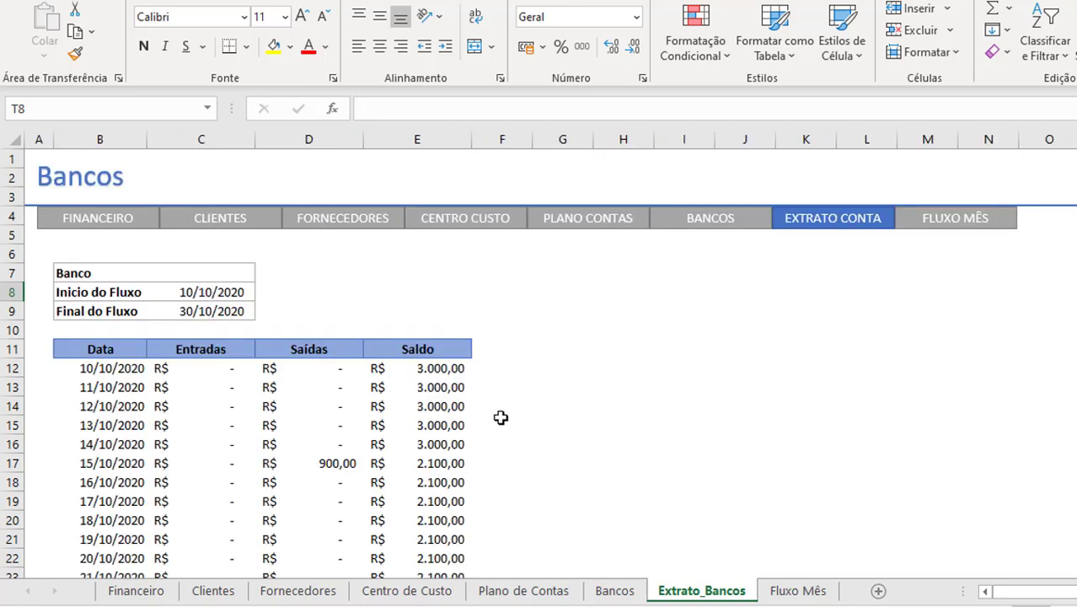
Step: Copy the first, received-payments SOMASES block from the C12 Entradas formula without changing it
{"action": "double_click", "coordinate": [221, 368]}
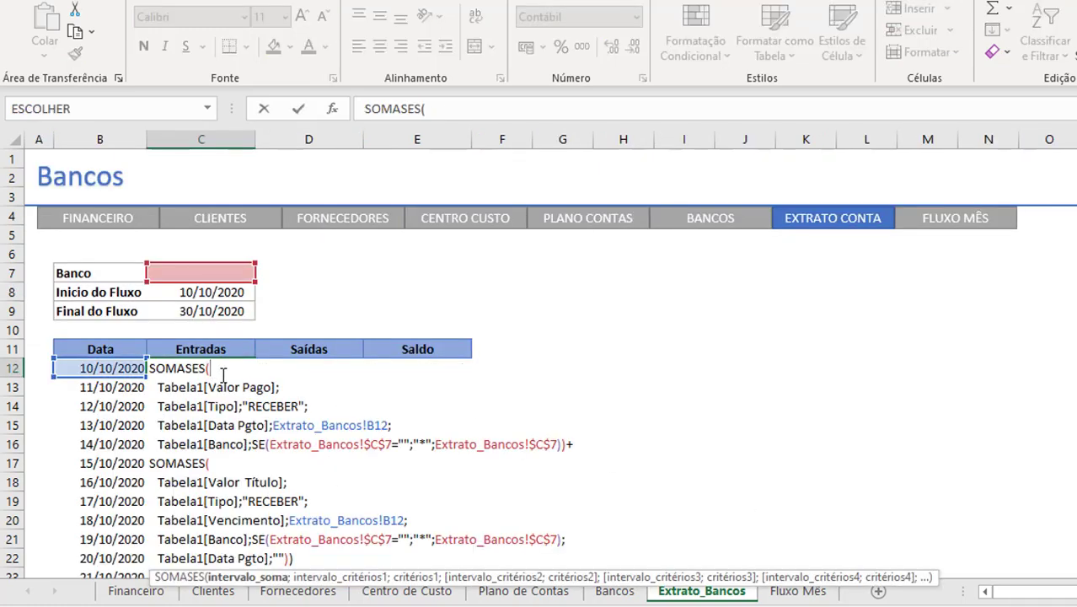
{"action": "left_click_drag", "start_coordinate": [625, 118], "coordinate": [639, 356]}
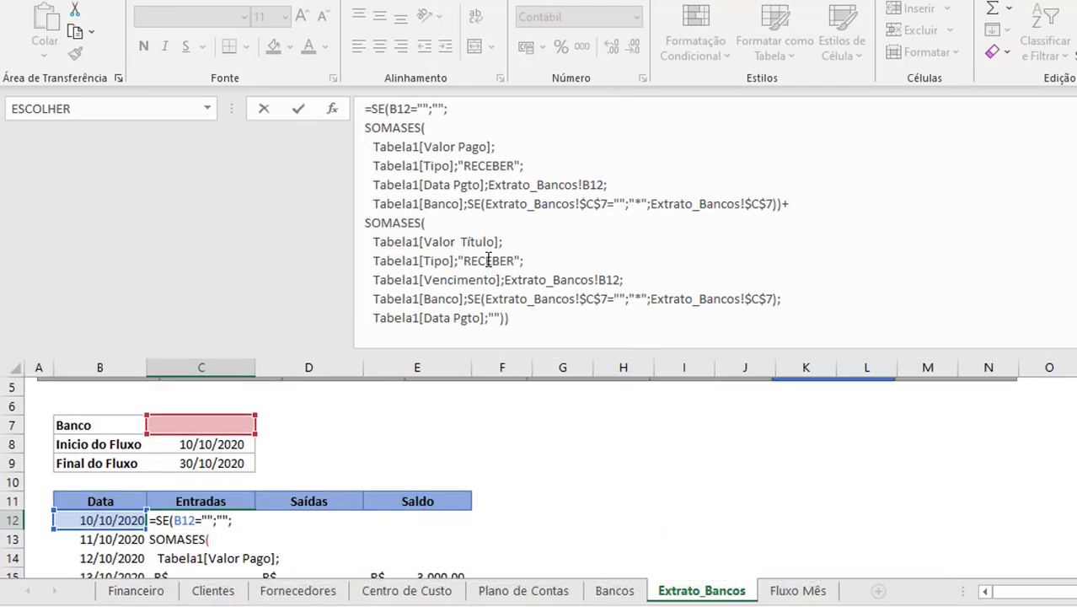
{"action": "left_click_drag", "start_coordinate": [801, 203], "coordinate": [364, 128]}
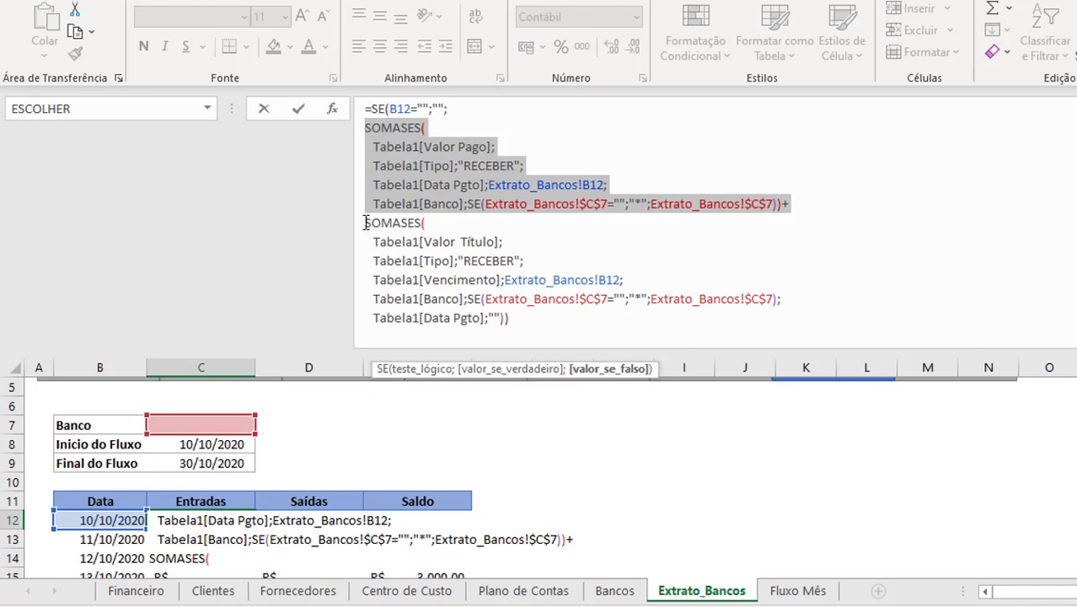
{"action": "left_click_drag", "start_coordinate": [365, 223], "coordinate": [512, 317]}
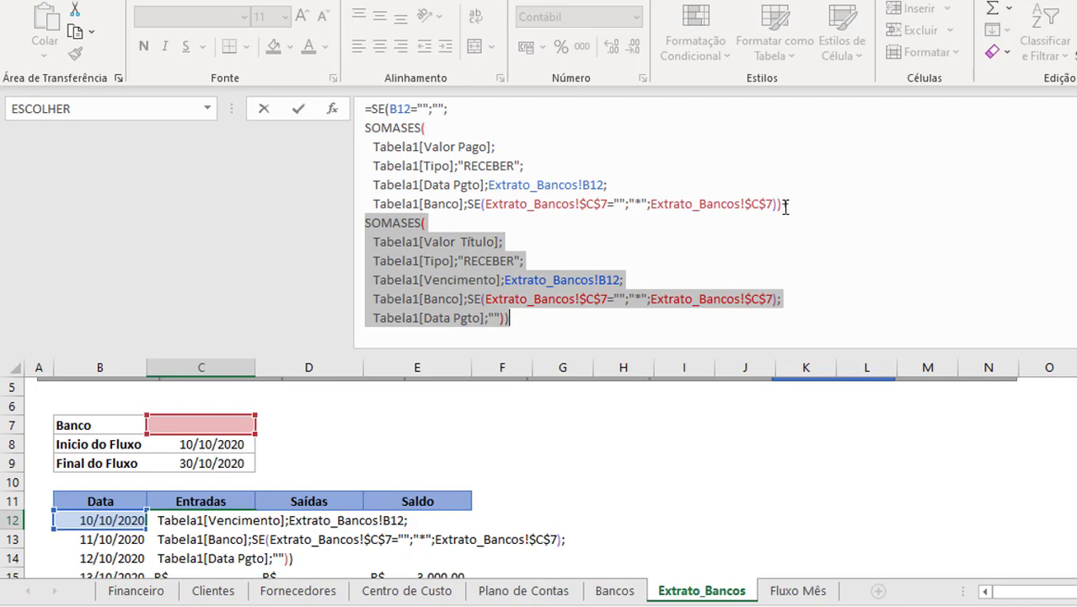
{"action": "left_click_drag", "start_coordinate": [783, 205], "coordinate": [365, 128]}
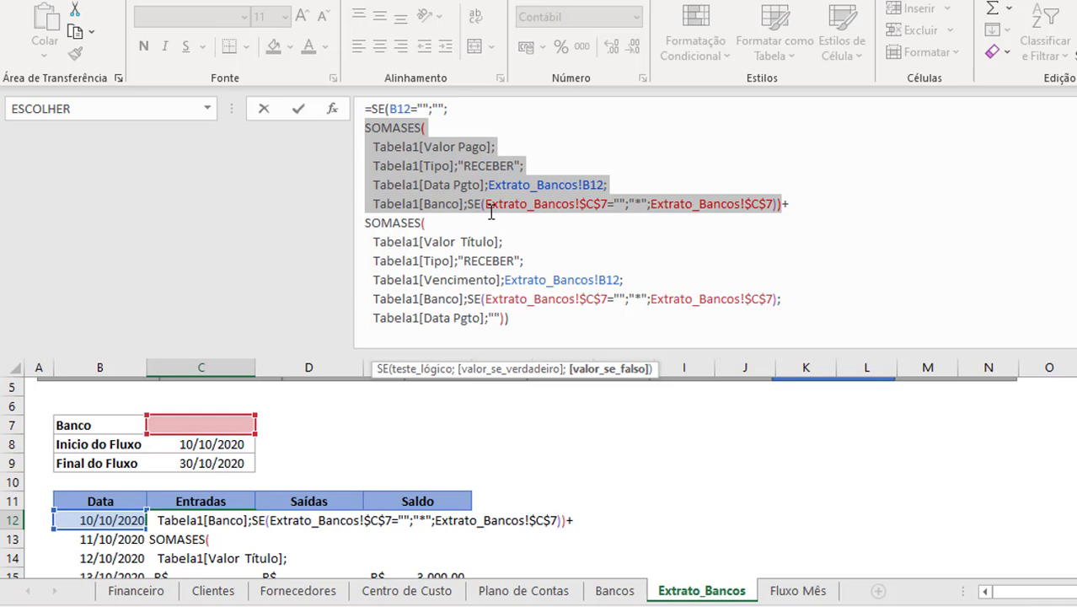
{"action": "key", "text": "ctrl+c"}
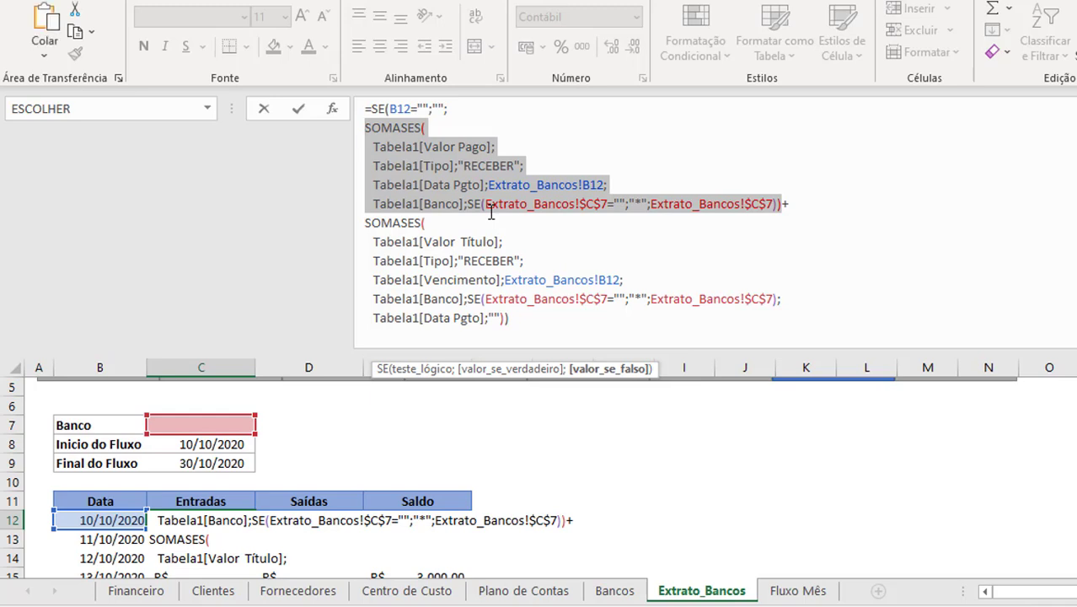
{"action": "key", "text": "Return"}
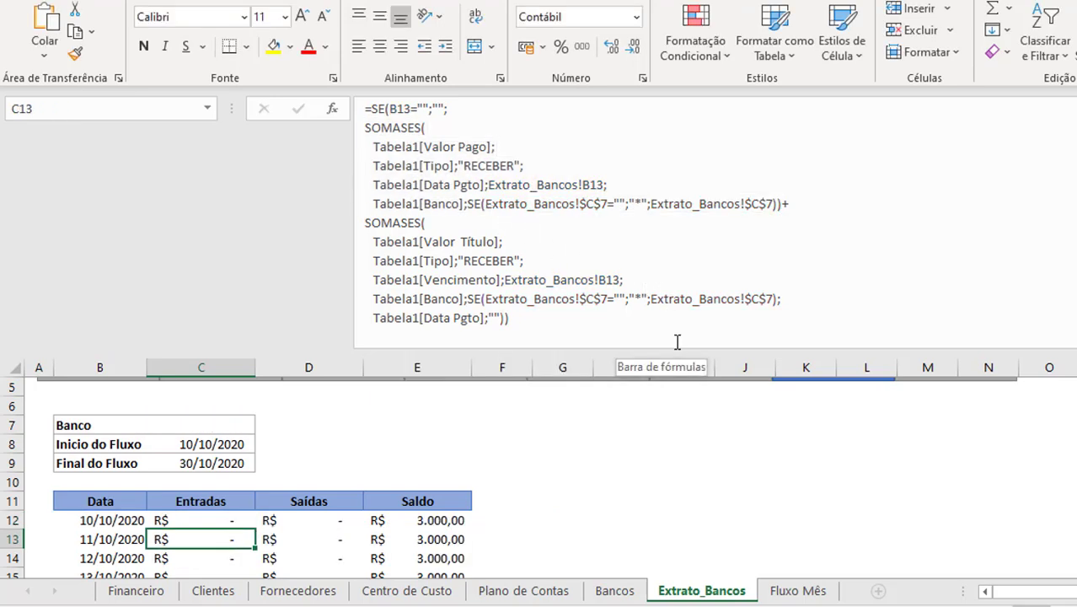
{"action": "left_click_drag", "start_coordinate": [678, 346], "coordinate": [679, 253]}
{"action": "left_click", "coordinate": [801, 349]}
Step: Paste the SOMASES block as the Créditos Anteriores formula with a "<" date criterion, giving 3500
{"action": "key", "text": "Right"}
{"action": "key", "text": "Right"}
{"action": "key", "text": "Right"}
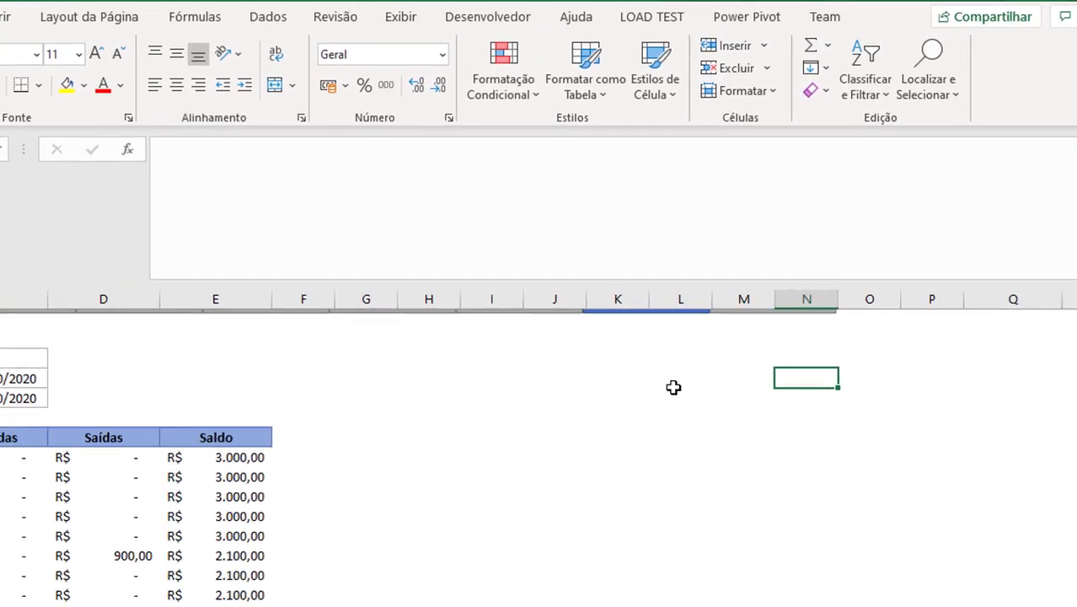
{"action": "key", "text": "Right"}
{"action": "key", "text": "Right"}
{"action": "key", "text": "Right"}
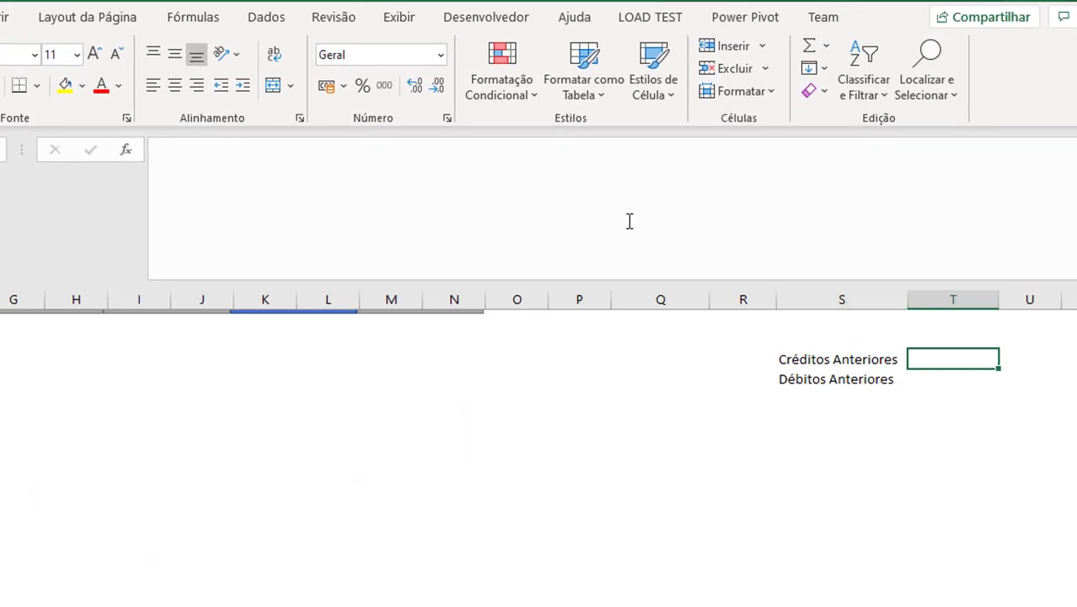
{"action": "left_click", "coordinate": [544, 198]}
{"action": "type", "text": "="}
{"action": "key", "text": "ctrl+v"}
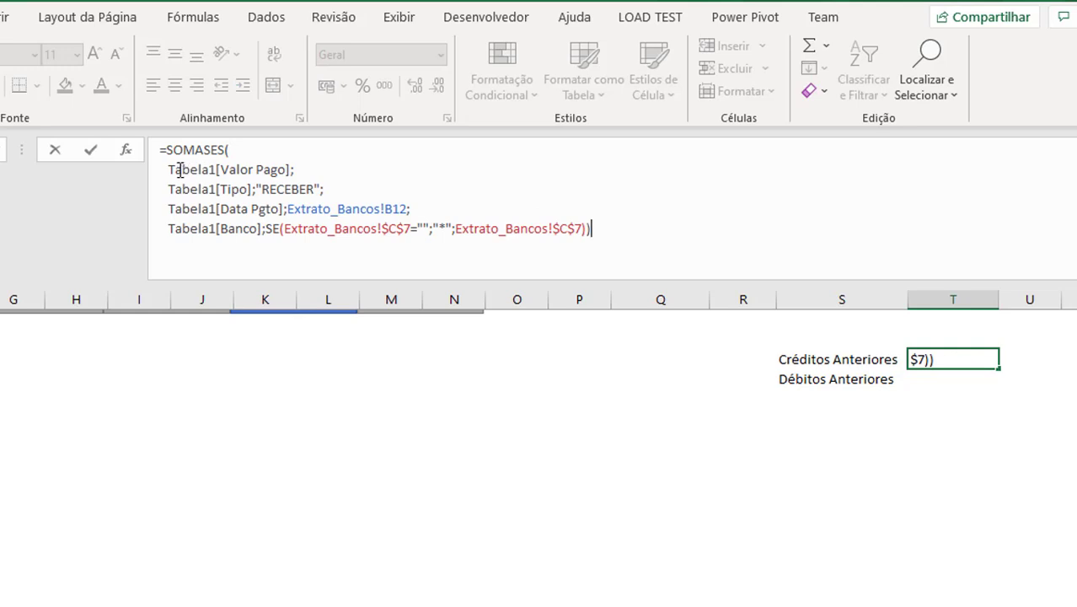
{"action": "left_click_drag", "start_coordinate": [169, 169], "coordinate": [290, 171]}
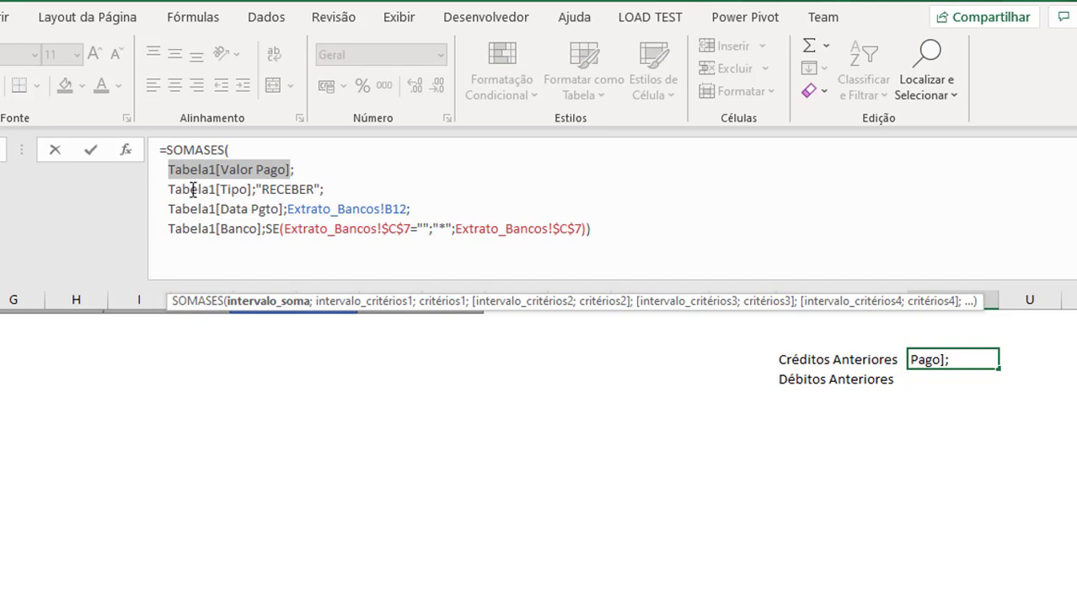
{"action": "left_click_drag", "start_coordinate": [169, 189], "coordinate": [321, 193]}
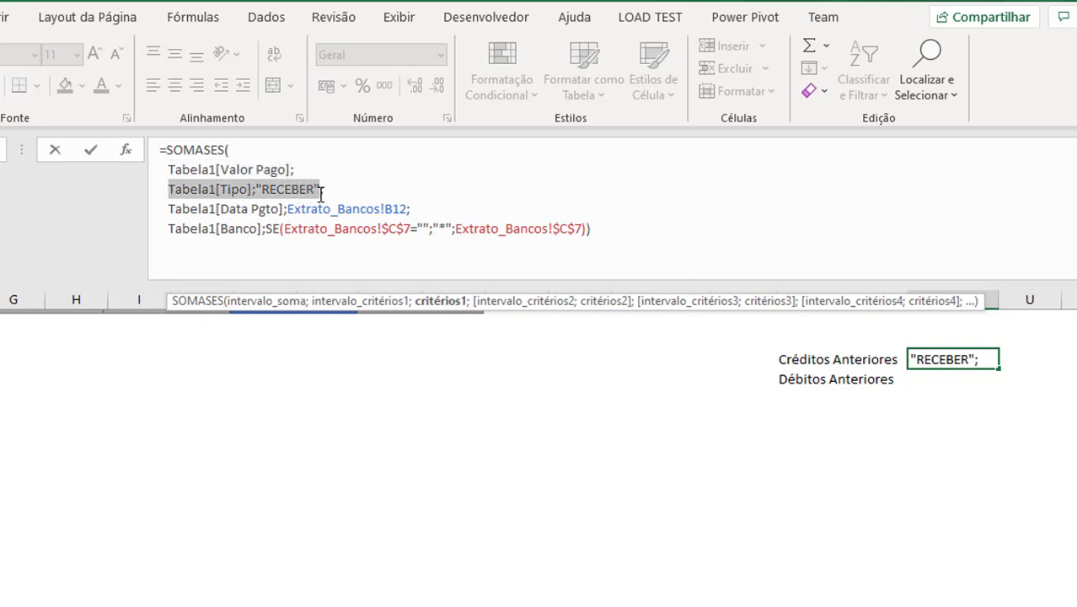
{"action": "left_click", "coordinate": [325, 190]}
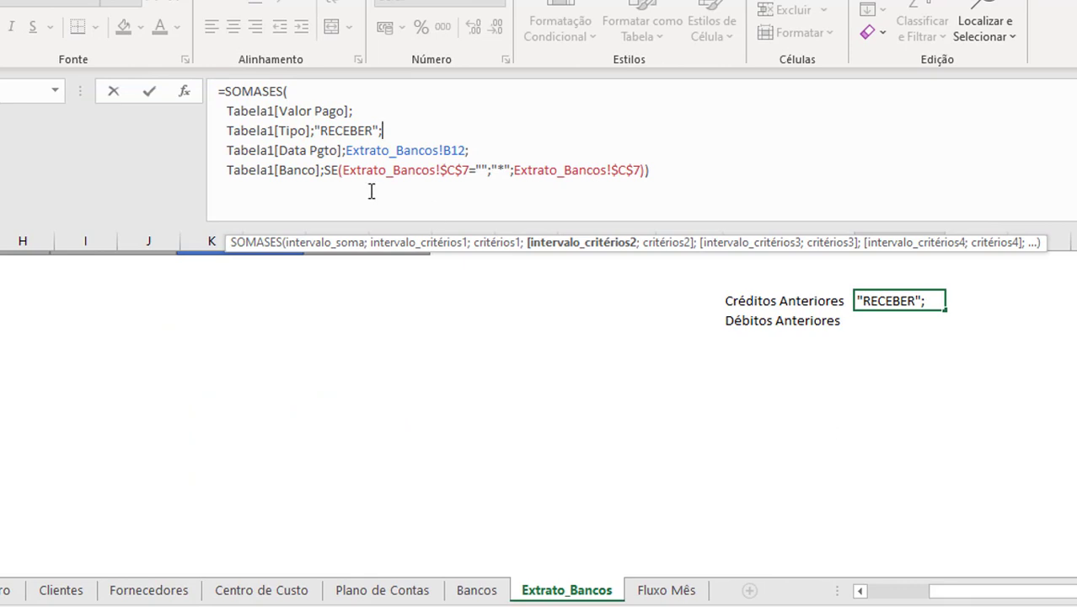
{"action": "left_click", "coordinate": [347, 152]}
{"action": "type", "text": "\""}
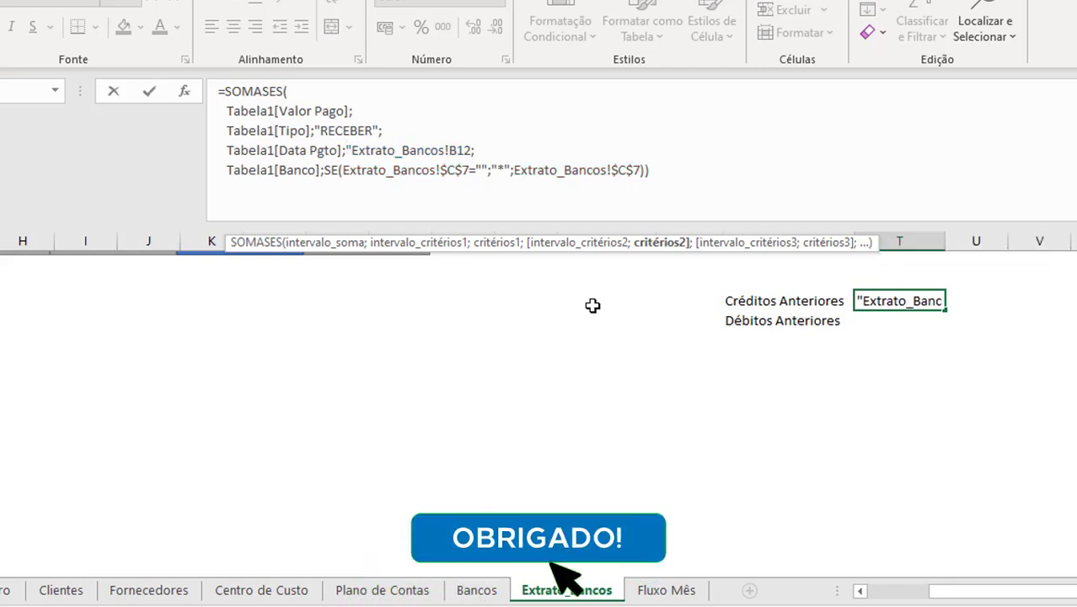
{"action": "type", "text": "<\"&"}
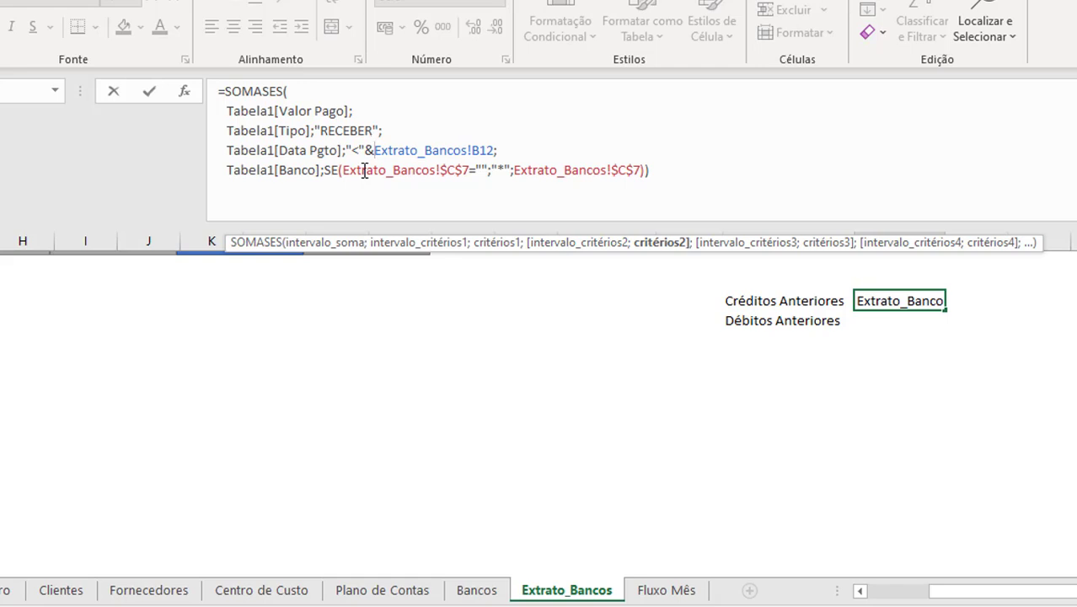
{"action": "key", "text": "Return"}
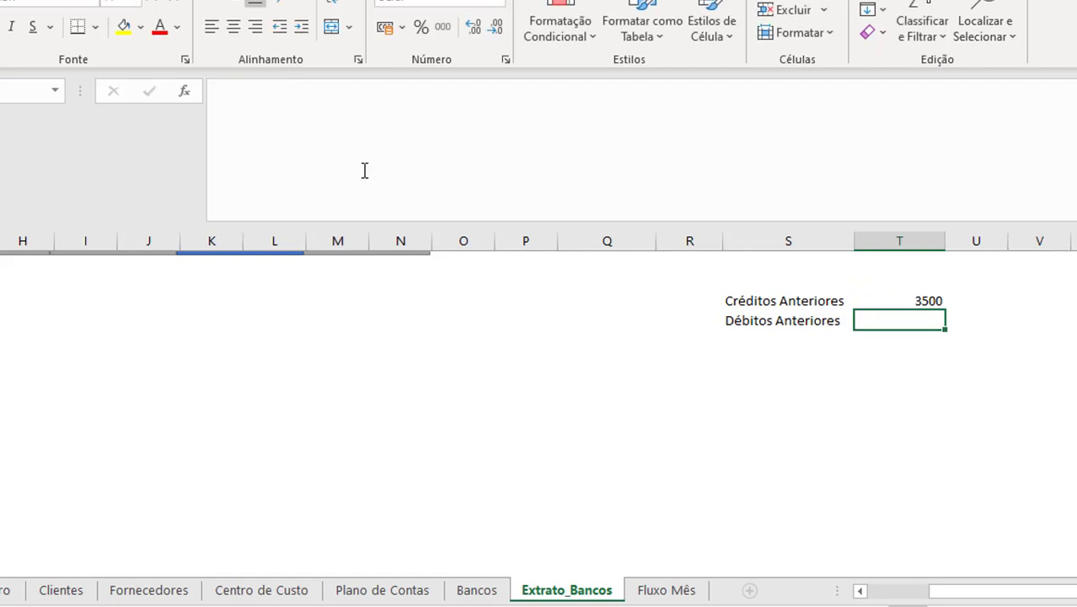
Step: Copy that formula into Débitos Anteriores and switch RECEBER to PAGAR, giving 1250
{"action": "key", "text": "Up"}
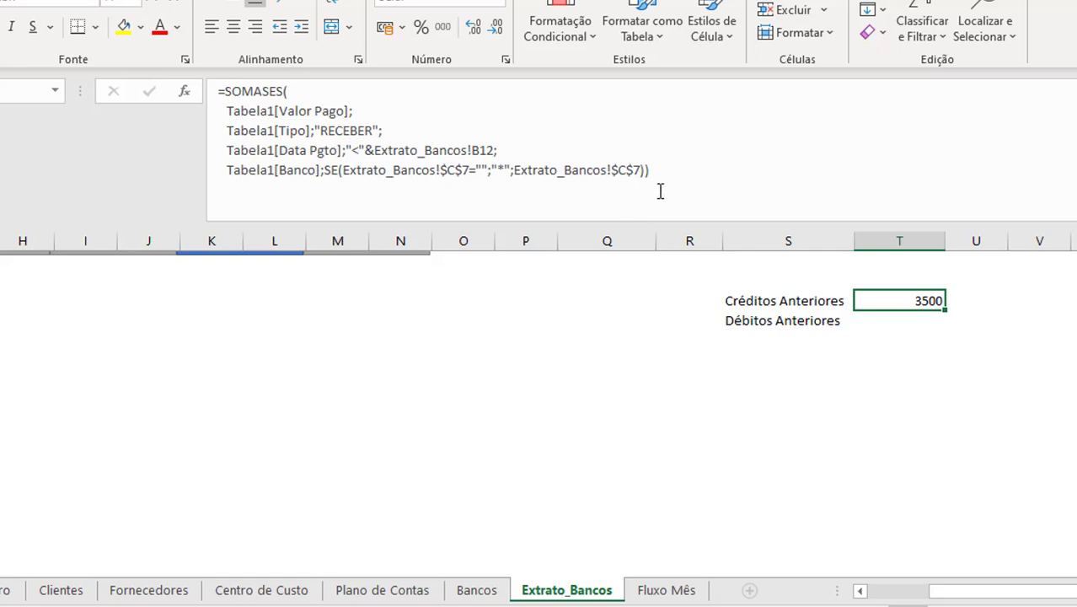
{"action": "left_click", "coordinate": [667, 177]}
{"action": "left_click_drag", "start_coordinate": [668, 177], "coordinate": [223, 36]}
{"action": "key", "text": "Return"}
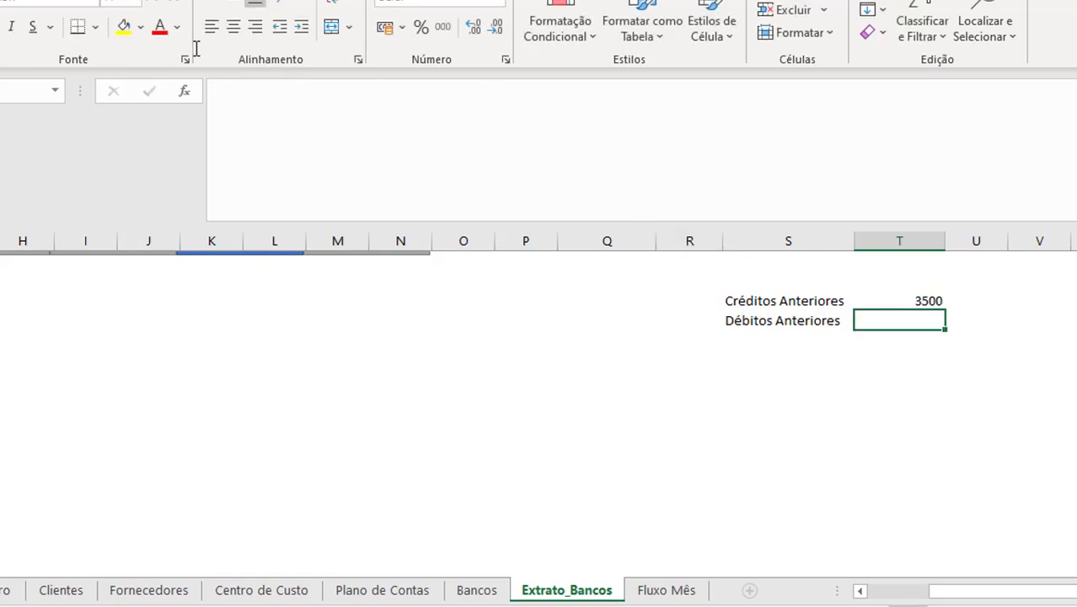
{"action": "left_click", "coordinate": [249, 98]}
{"action": "key", "text": "ctrl+v"}
{"action": "left_click", "coordinate": [374, 131]}
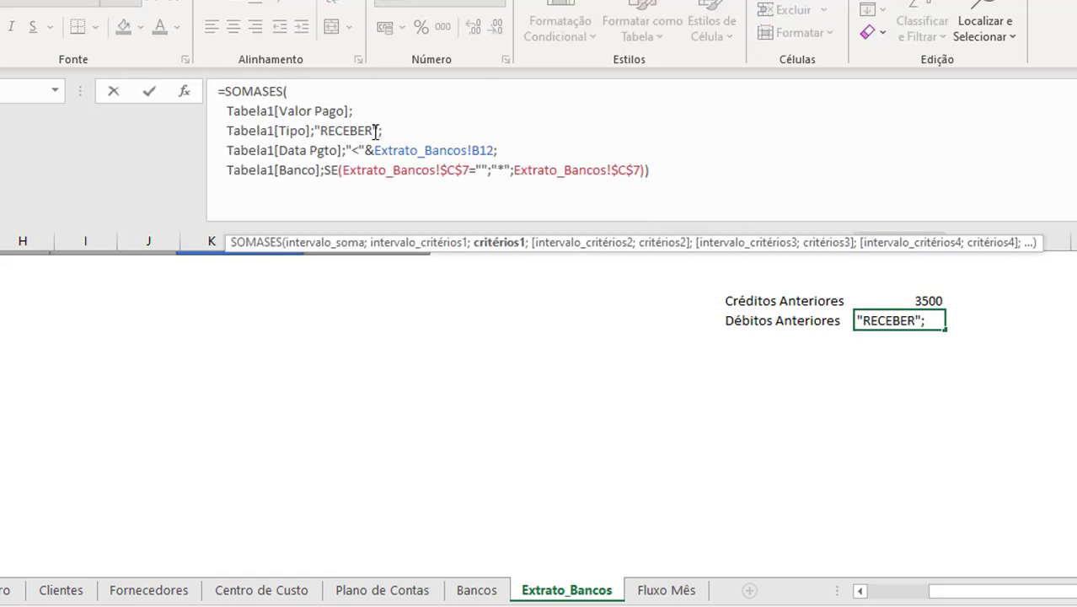
{"action": "key", "text": "BackSpace"}
{"action": "key", "text": "BackSpace"}
{"action": "key", "text": "BackSpace"}
{"action": "key", "text": "BackSpace"}
{"action": "key", "text": "BackSpace"}
{"action": "key", "text": "BackSpace"}
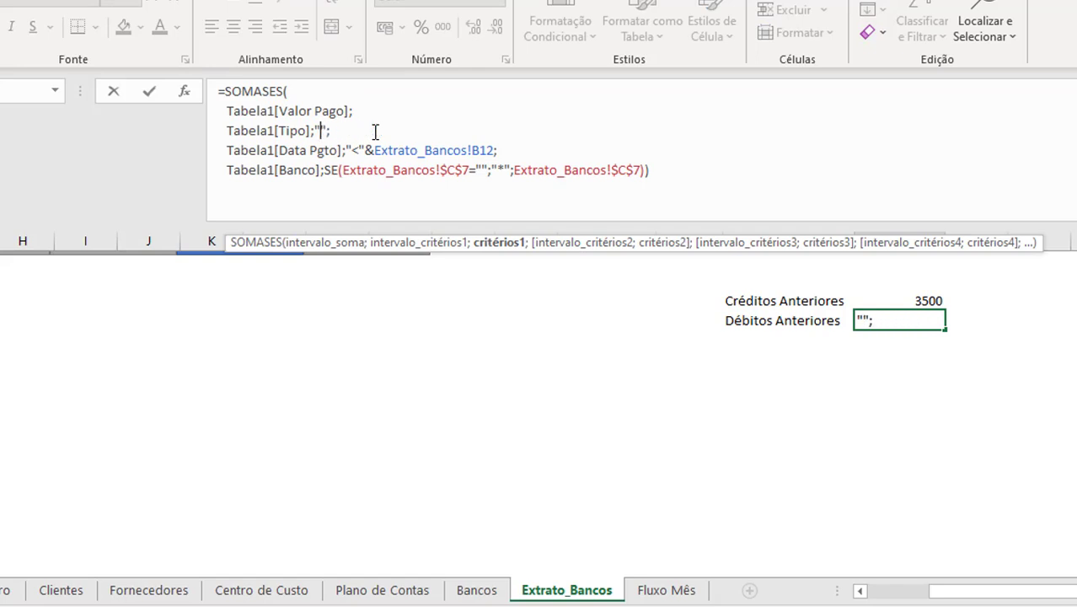
{"action": "key", "text": "Return"}
{"action": "left_click_drag", "start_coordinate": [436, 224], "coordinate": [436, 103]}
{"action": "left_click", "coordinate": [832, 204]}
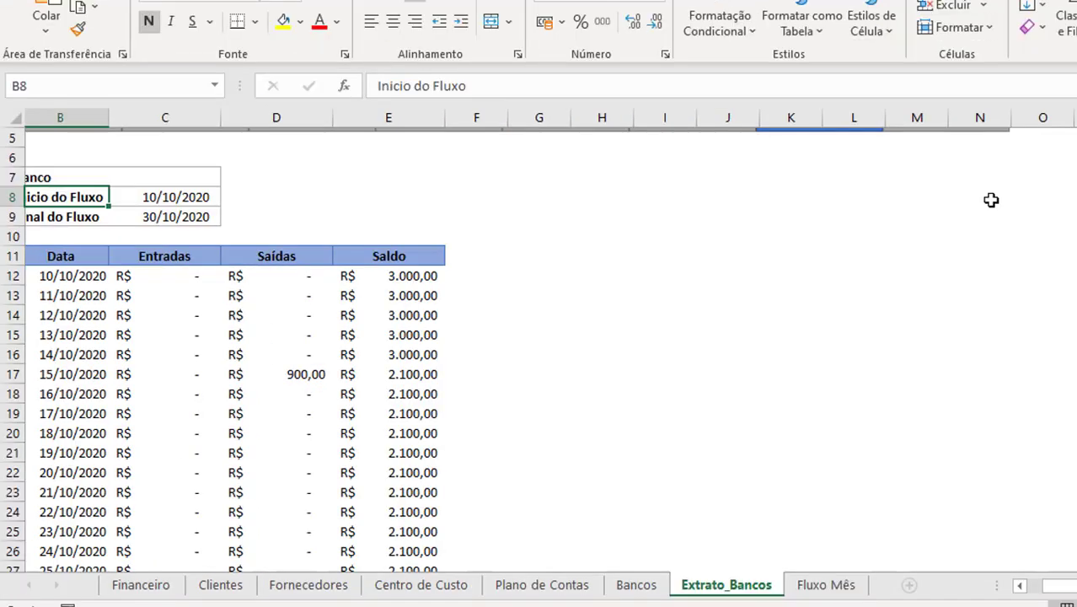
{"action": "key", "text": "Left"}
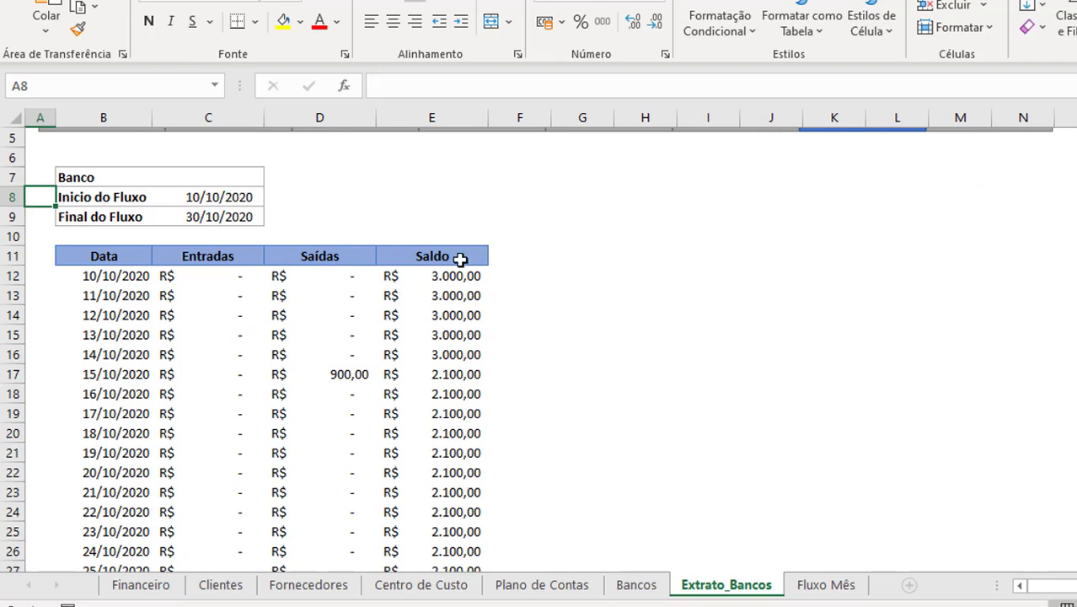
Step: Break the E12 Saldo formula onto separate lines for the C12-, D12+ and SOMASES terms
{"action": "double_click", "coordinate": [451, 276]}
{"action": "type", "text": "=SE(B12=\"\";\"\";"}
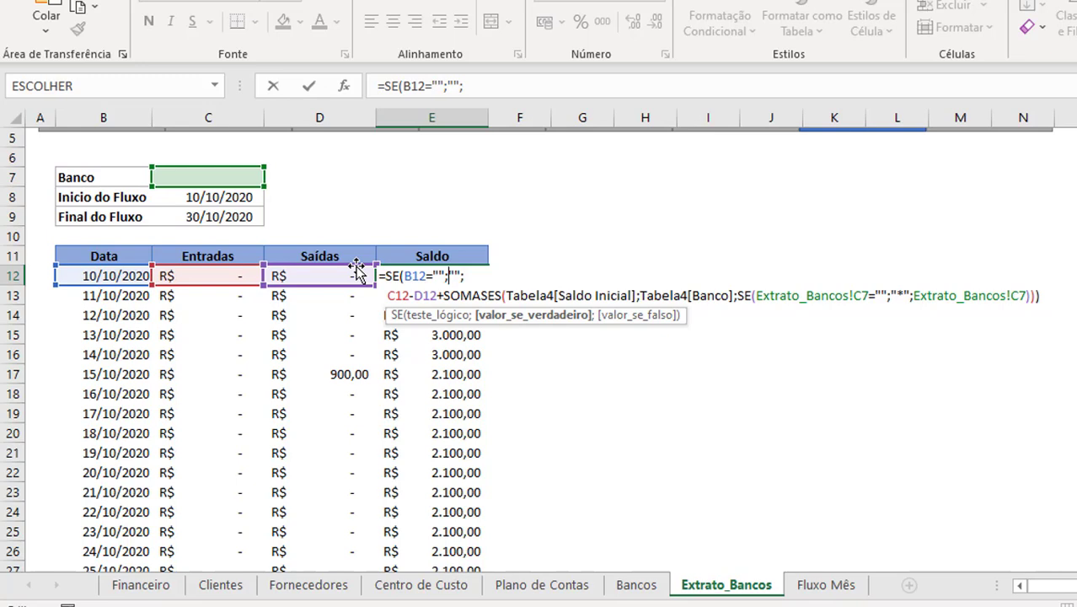
{"action": "key", "text": "Return"}
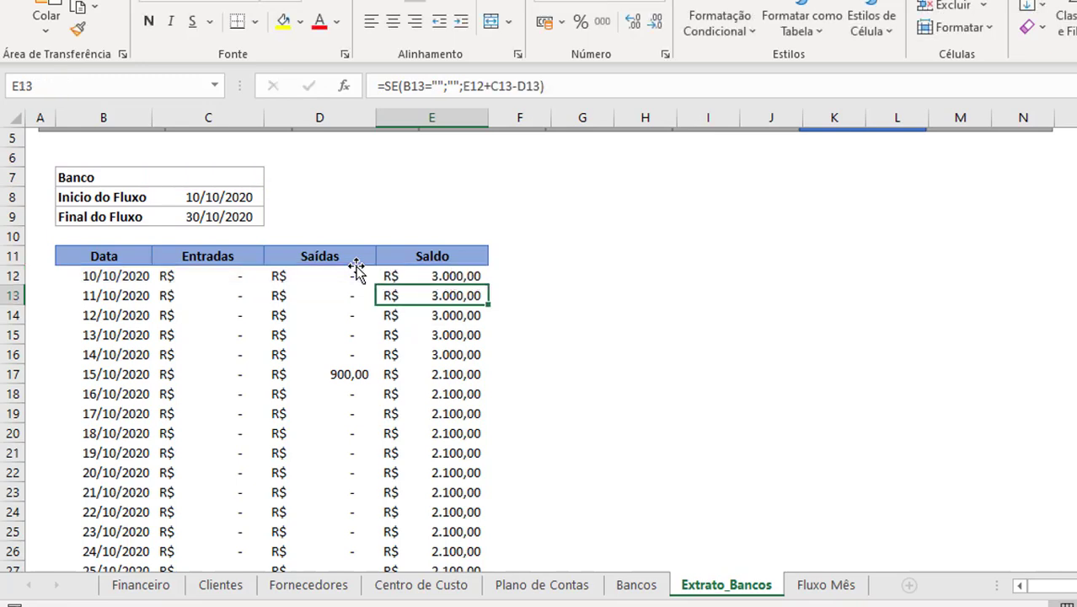
{"action": "left_click", "coordinate": [413, 272]}
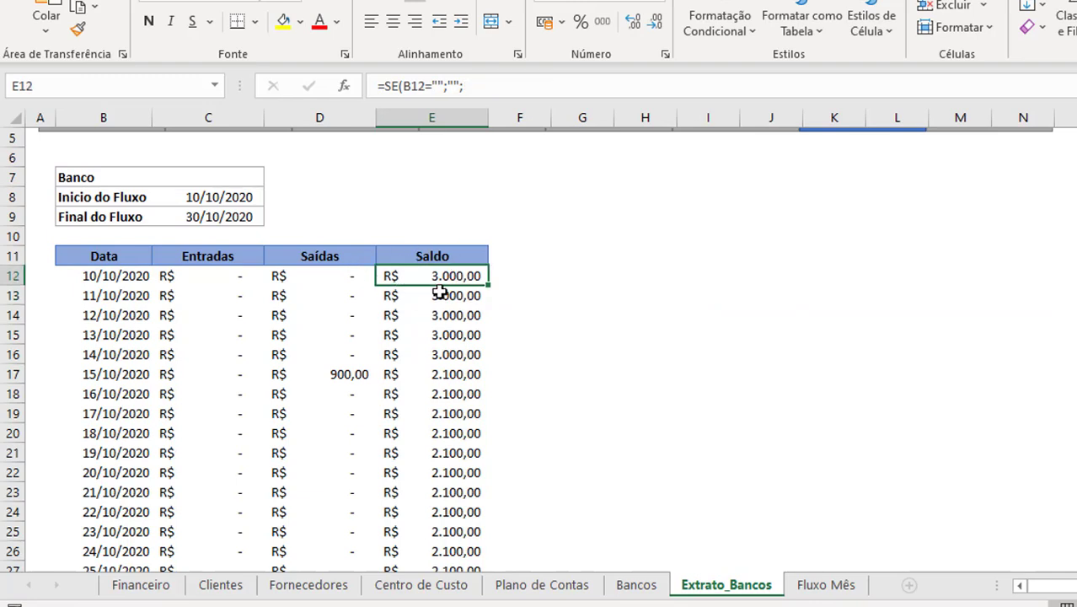
{"action": "double_click", "coordinate": [469, 273]}
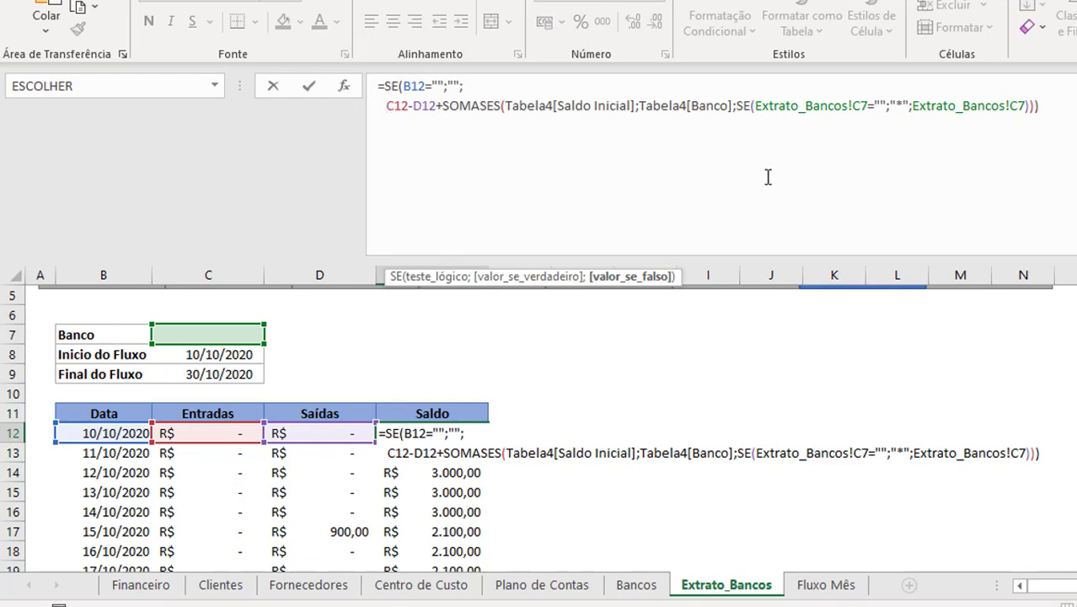
{"action": "key", "text": "alt+Return"}
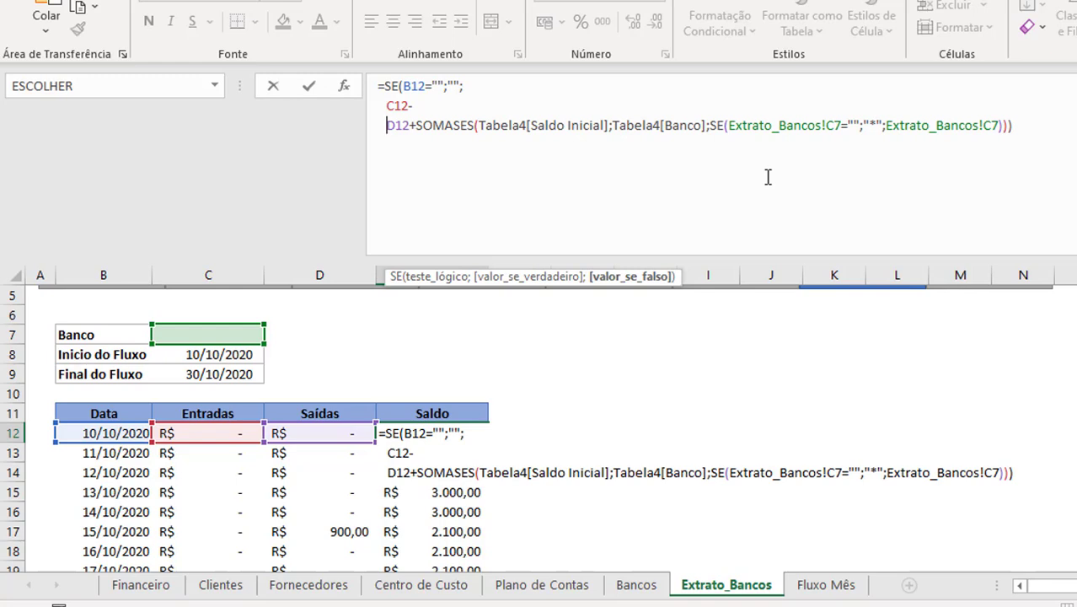
{"action": "key", "text": "Right"}
{"action": "key", "text": "Right"}
{"action": "key", "text": "Right"}
{"action": "key", "text": "Right"}
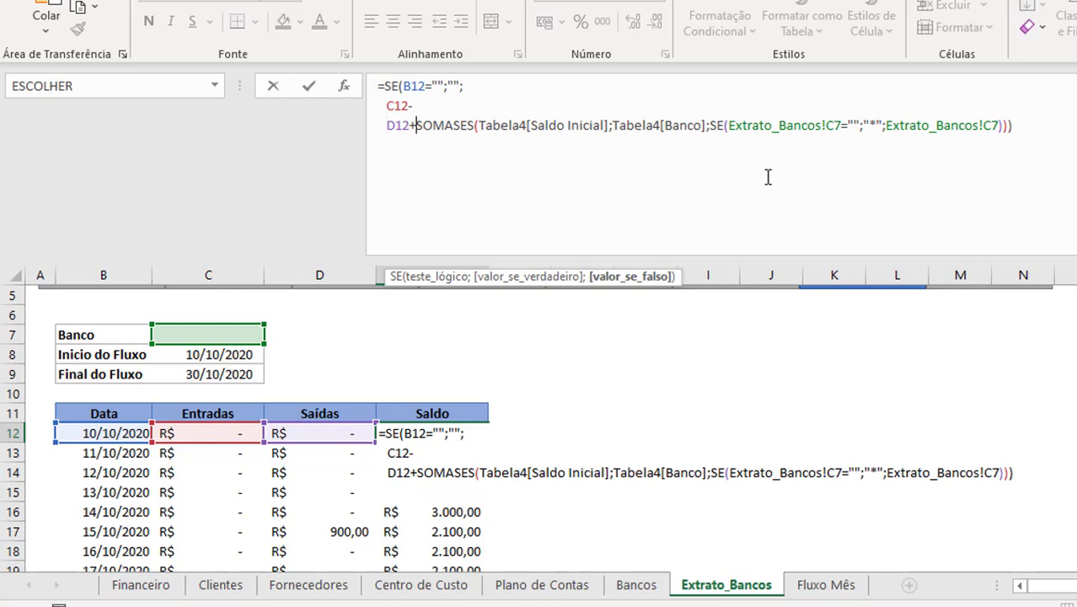
{"action": "key", "text": "alt+Return"}
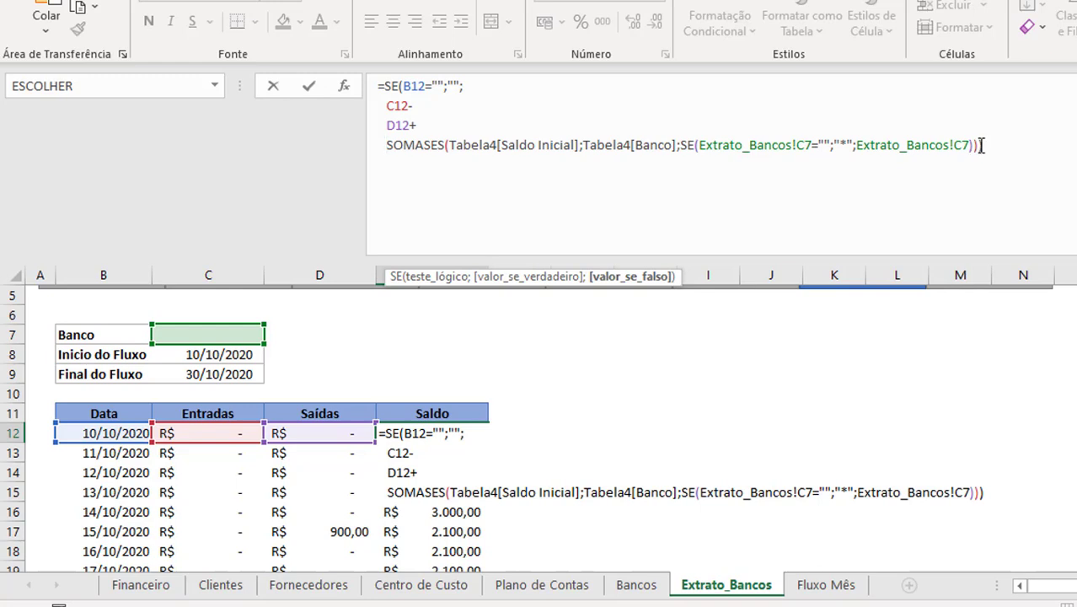
{"action": "mouse_move", "coordinate": [981, 145]}
{"action": "left_mouse_down"}
{"action": "mouse_move", "coordinate": [526, 139]}
{"action": "mouse_move", "coordinate": [378, 106]}
{"action": "left_mouse_up"}
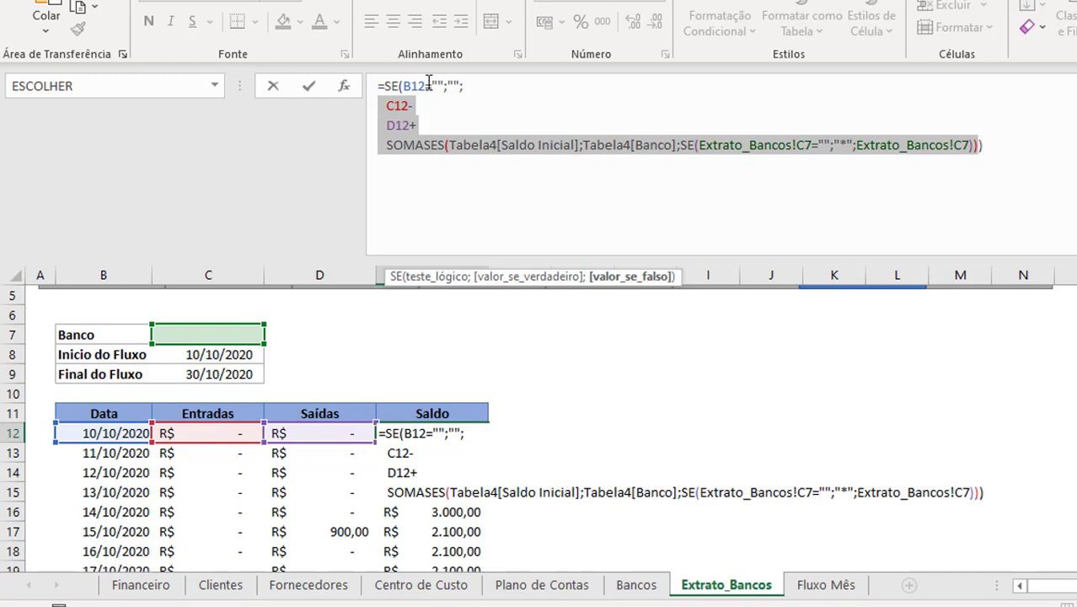
{"action": "left_click", "coordinate": [388, 104]}
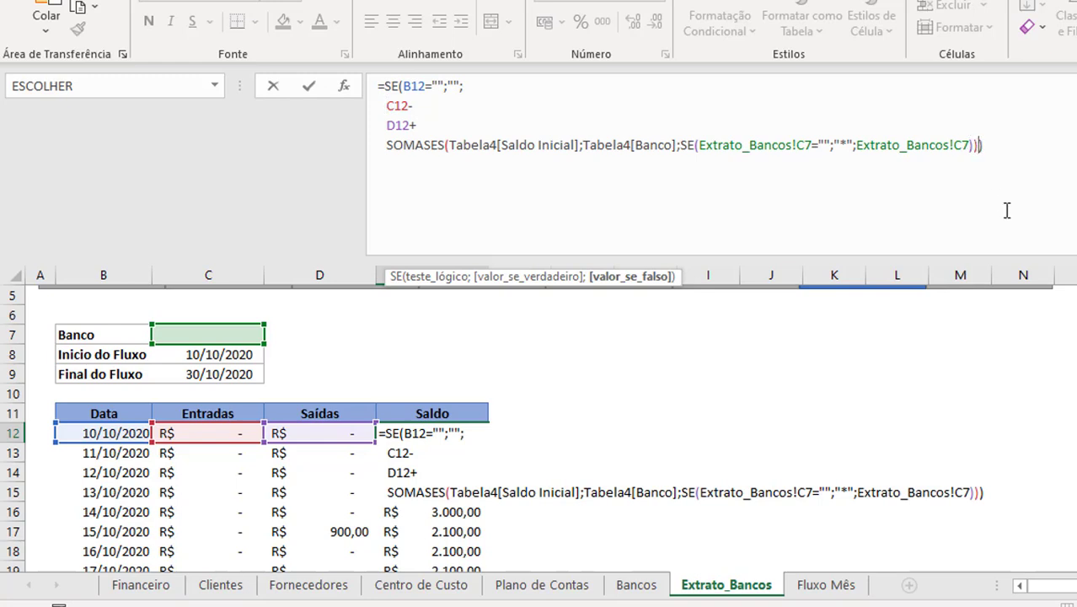
{"action": "type", "text": "+"}
{"action": "key", "text": "alt+Return"}
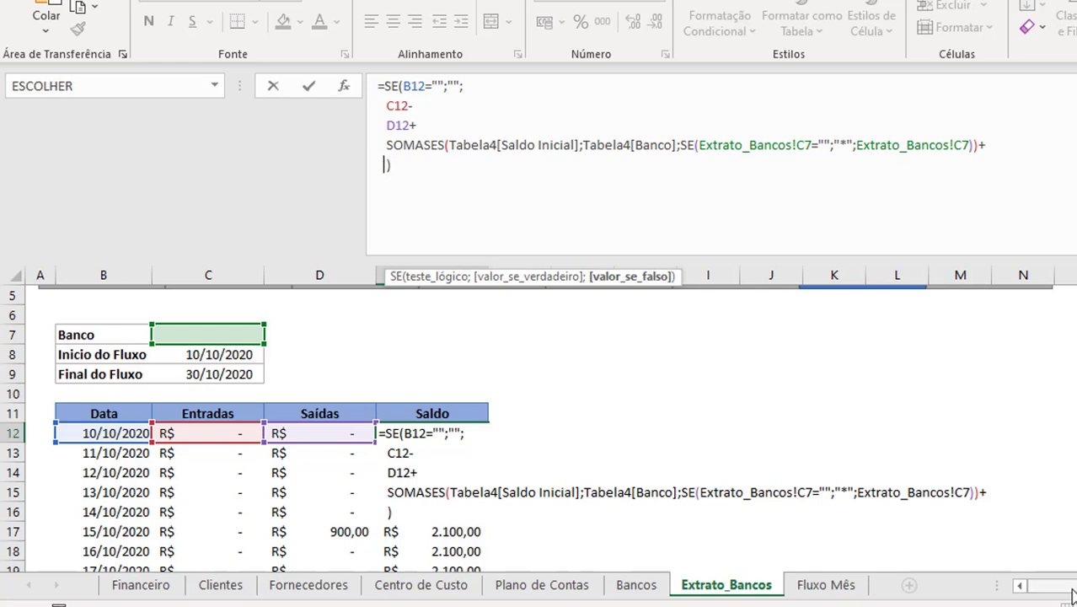
{"action": "key", "text": "Return"}
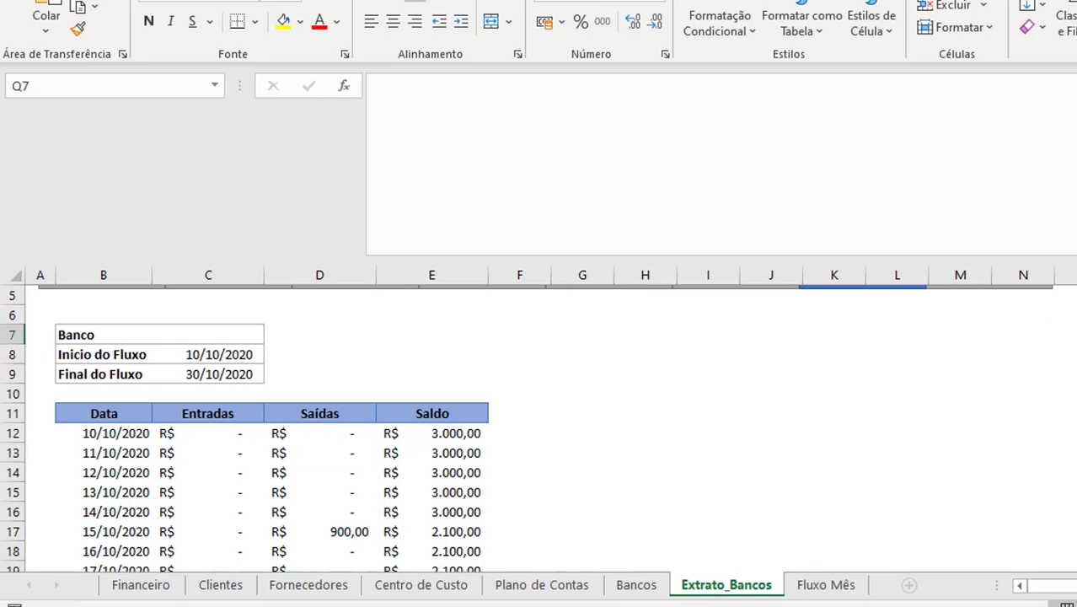
Step: Name the Créditos Anteriores value cell T7 Cred_Anterior
{"action": "left_click", "coordinate": [1020, 355]}
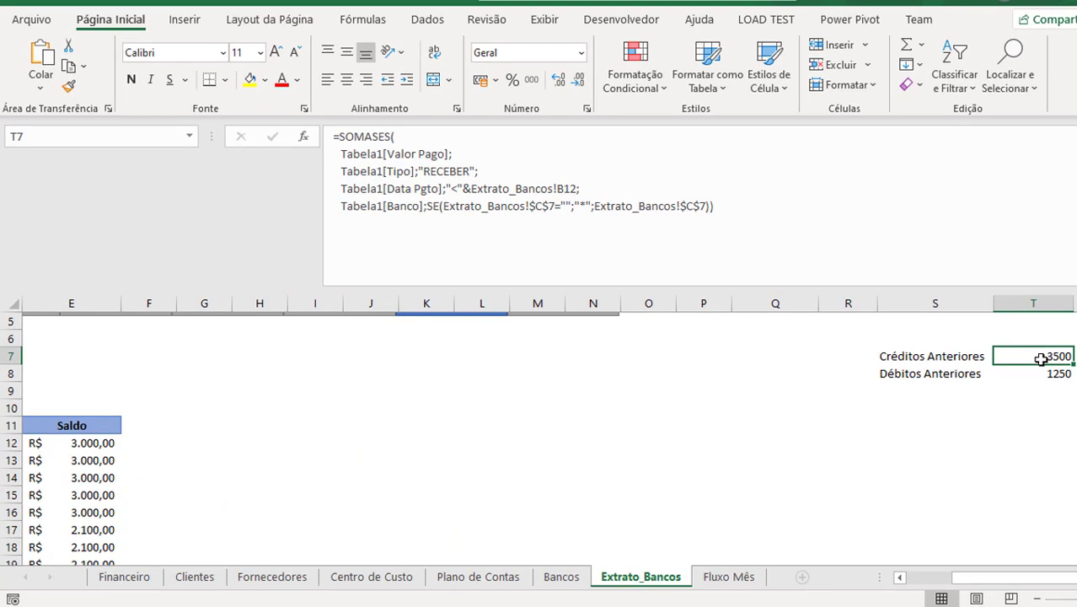
{"action": "left_click", "coordinate": [133, 136]}
{"action": "type", "text": "Cred"}
{"action": "type", "text": "_Anterior"}
{"action": "key", "text": "Return"}
{"action": "key", "text": "Down"}
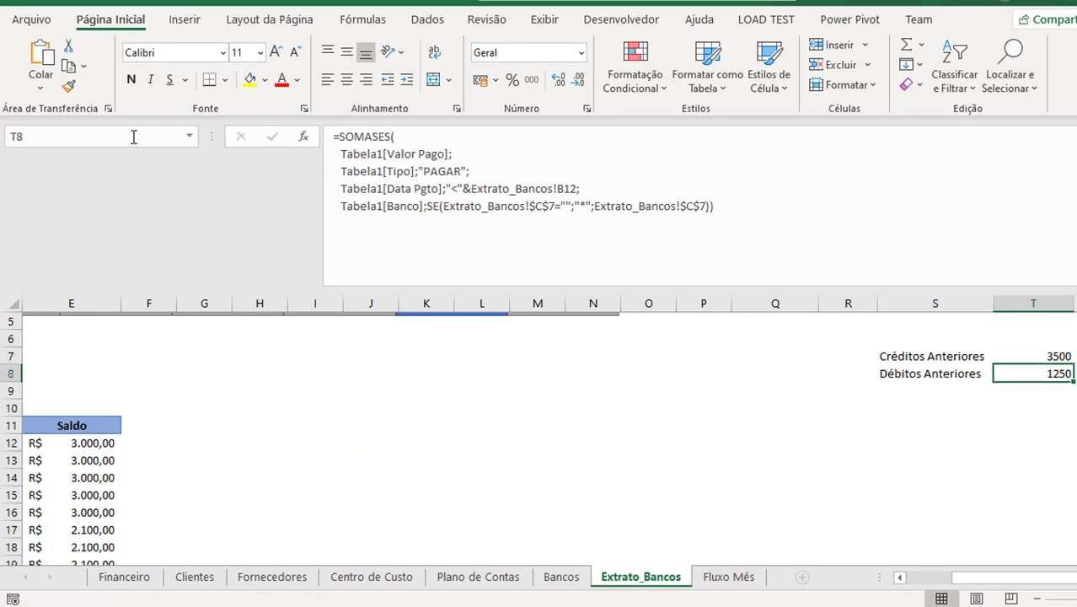
Step: Name the Débitos Anteriores value cell T8 Deb_Anterior
{"action": "left_click", "coordinate": [84, 136]}
{"action": "type", "text": "Deb_Anterior"}
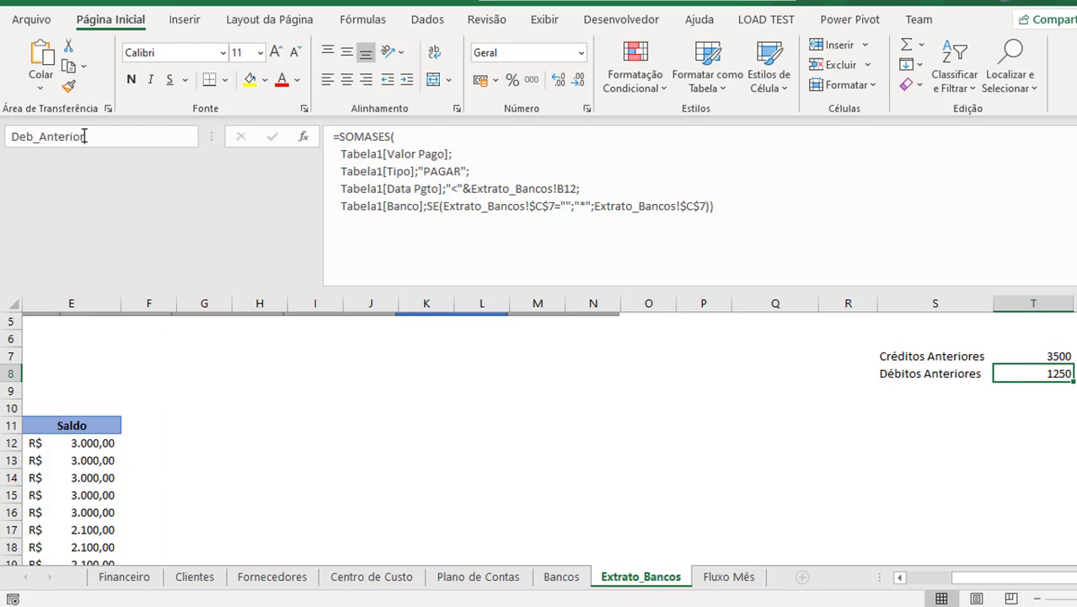
{"action": "key", "text": "Return"}
{"action": "key", "text": "Up"}
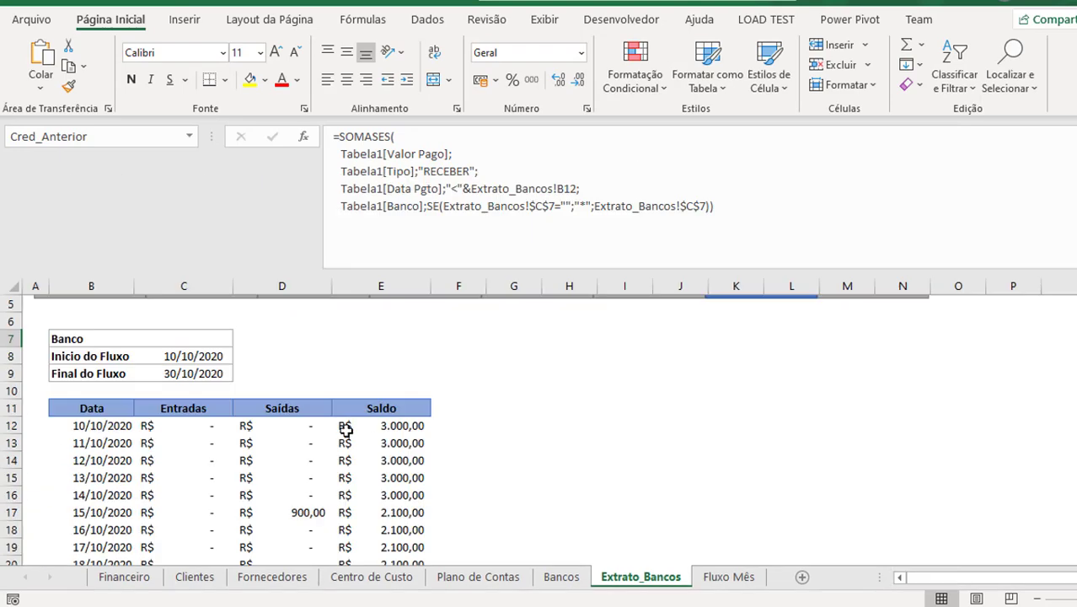
Step: Append +Cred_Anterior and -Deb_Anterior terms on new lines in the E12 Saldo formula
{"action": "left_click", "coordinate": [377, 430]}
{"action": "left_click", "coordinate": [942, 260]}
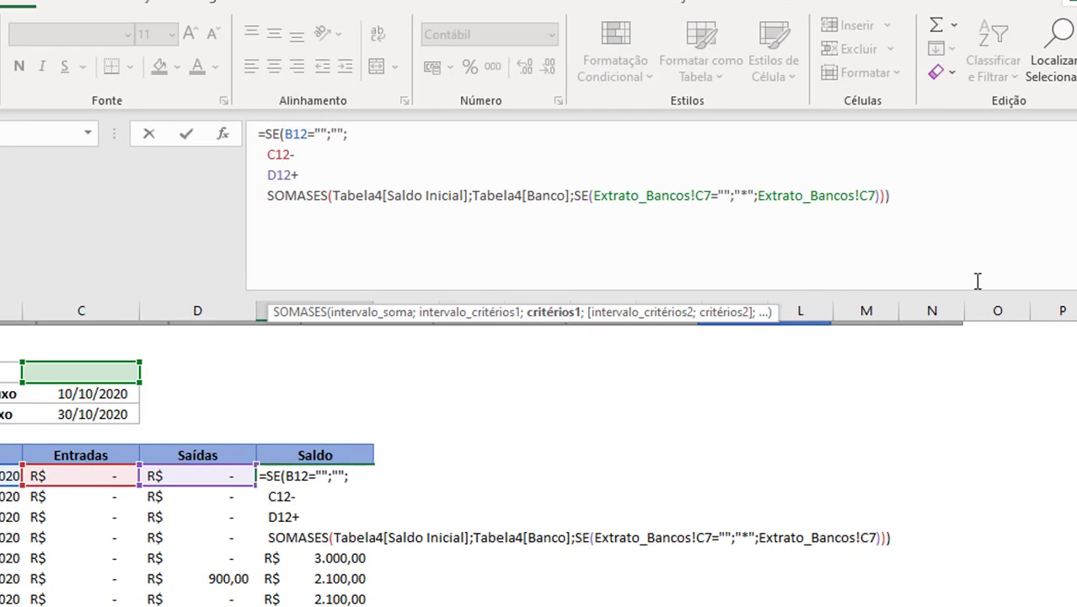
{"action": "type", "text": ")"}
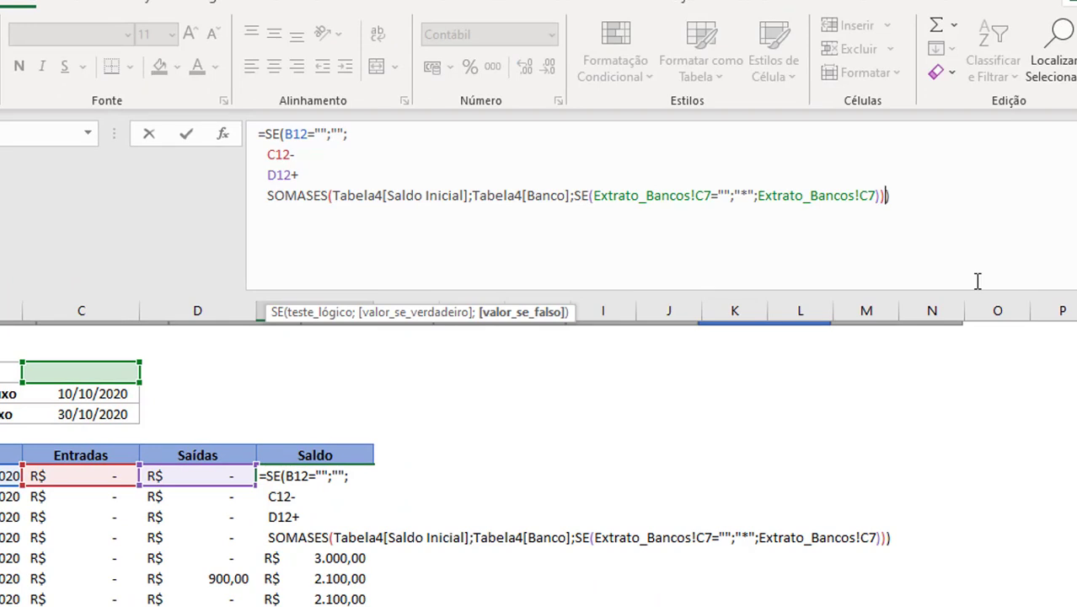
{"action": "type", "text": "+"}
{"action": "key", "text": "alt+Return"}
{"action": "type", "text": "cre"}
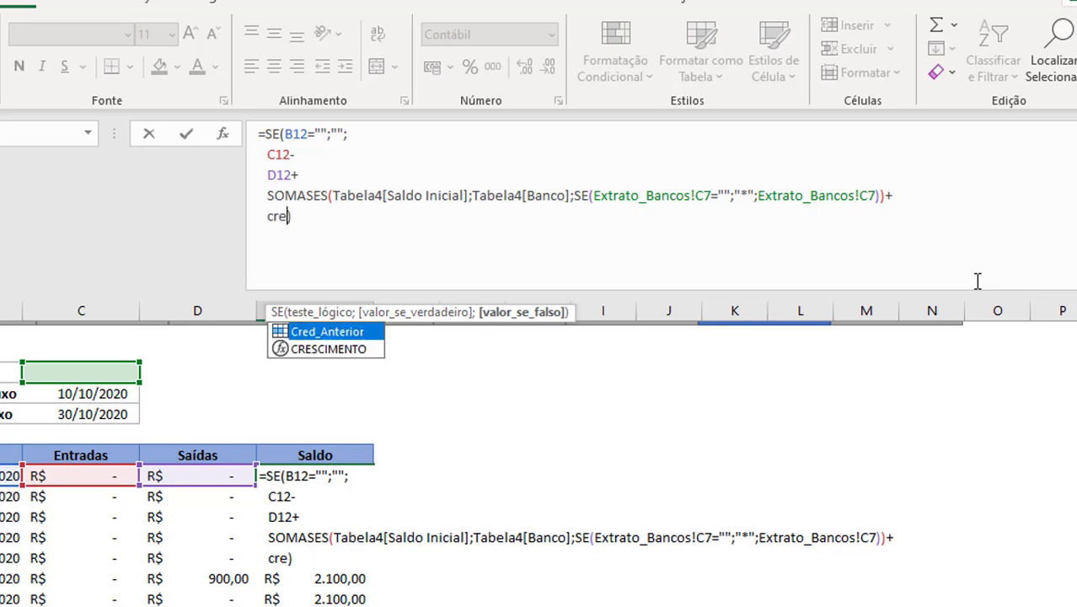
{"action": "key", "text": "Tab"}
{"action": "type", "text": "-"}
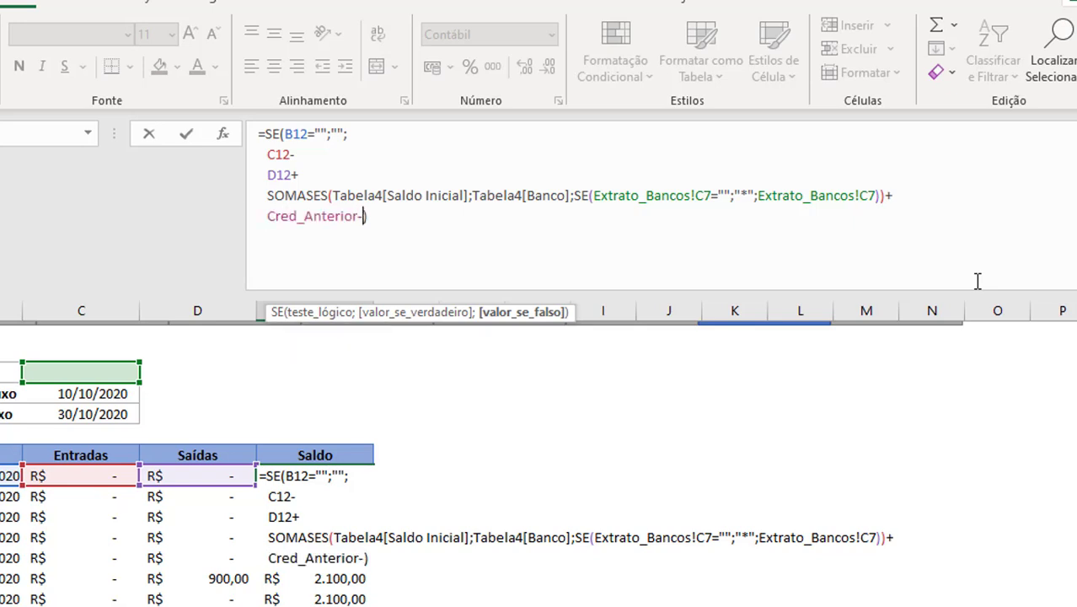
{"action": "key", "text": "alt+Return"}
{"action": "type", "text": "Deb"}
{"action": "key", "text": "Tab"}
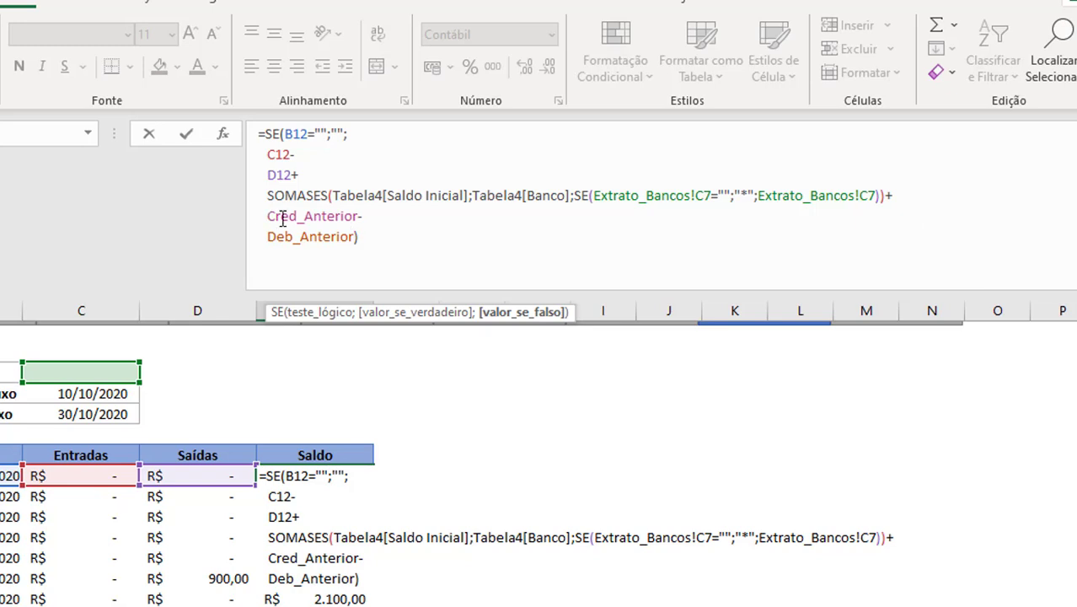
Step: Fix the Cred_Anterior and Deb_Anterior terms and commit, so balances start at R$ 5.250,00
{"action": "left_click_drag", "start_coordinate": [266, 217], "coordinate": [358, 217]}
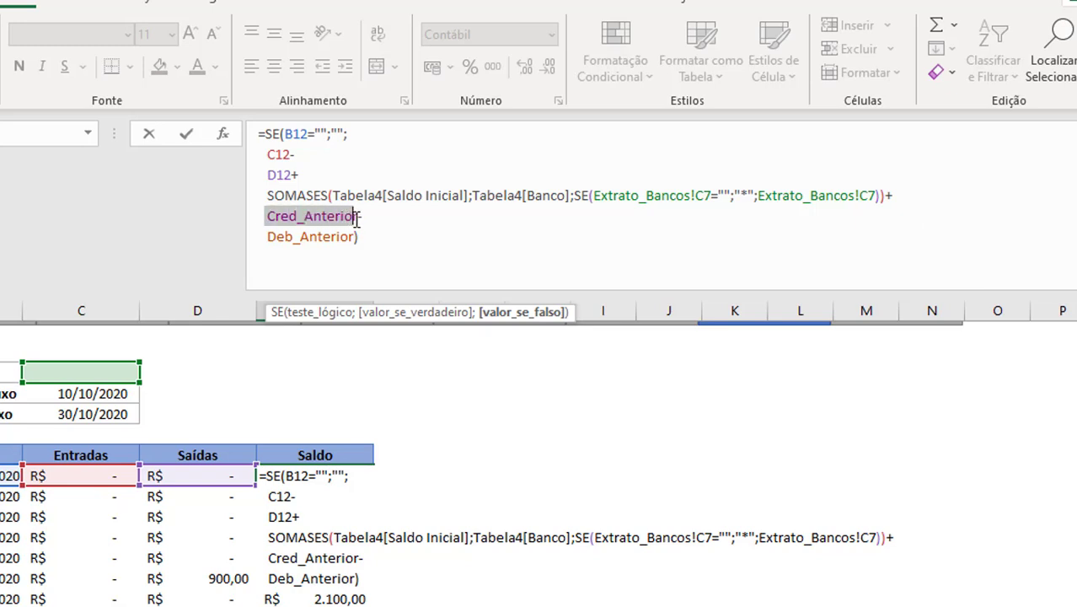
{"action": "left_click", "coordinate": [358, 217]}
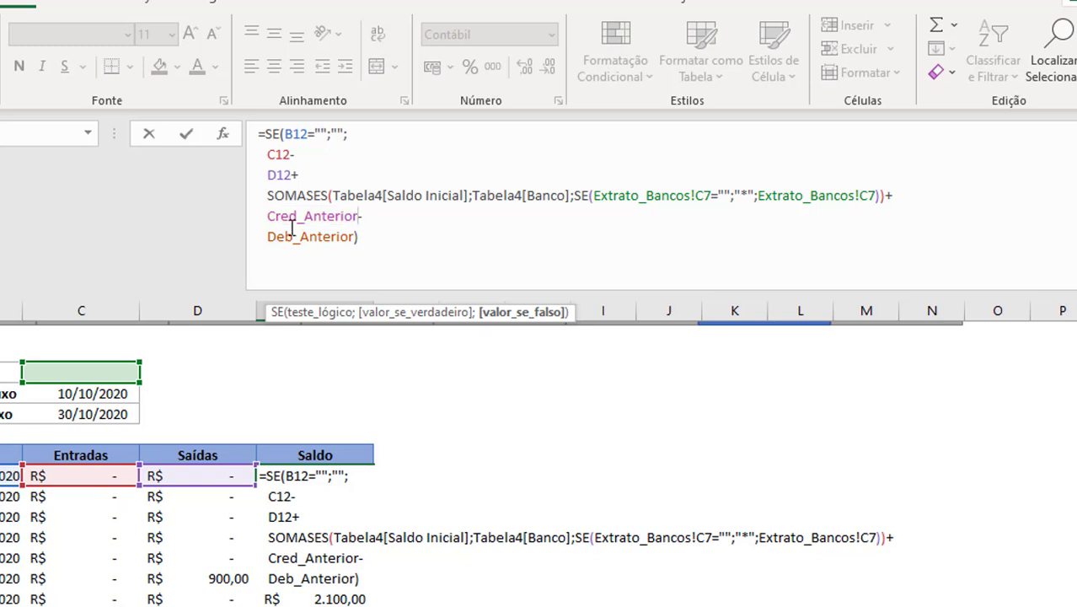
{"action": "left_click_drag", "start_coordinate": [267, 237], "coordinate": [358, 237]}
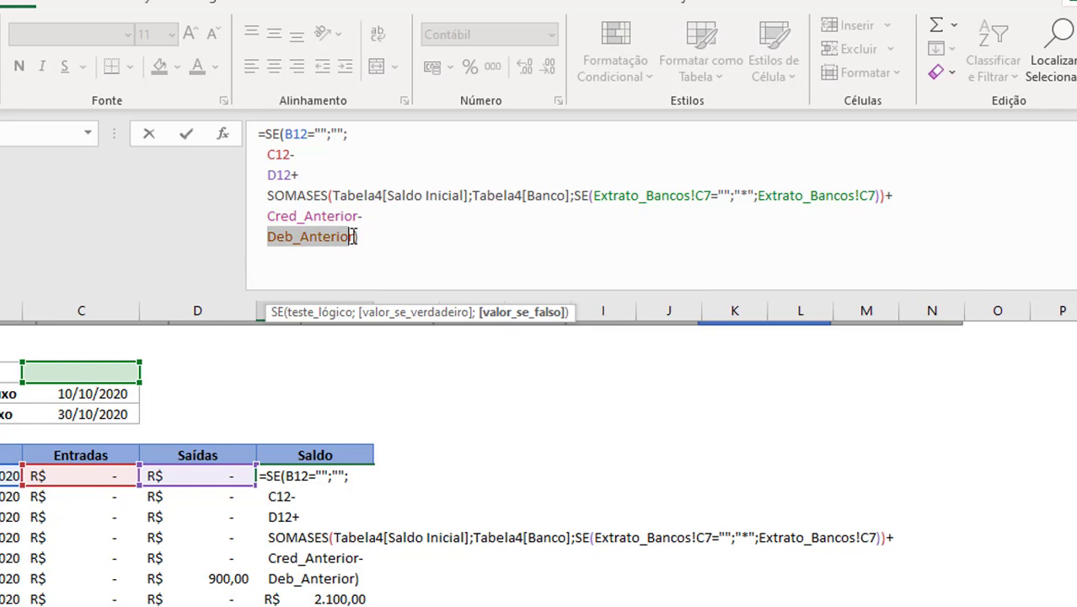
{"action": "key", "text": "Return"}
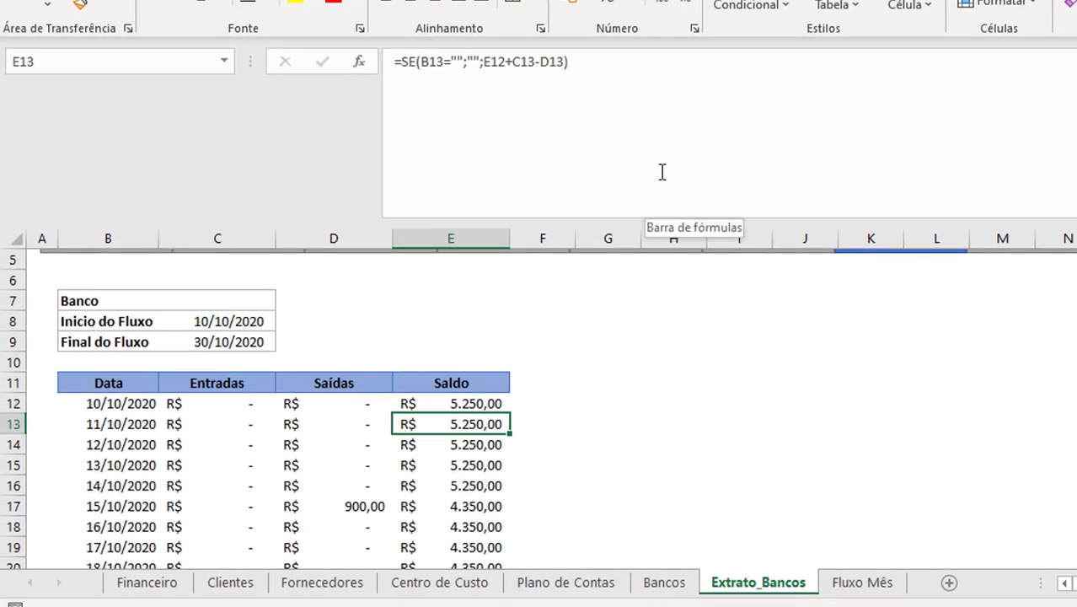
Step: Set the Inicio do Fluxo date in C8 back to 01/10/2020
{"action": "left_click_drag", "start_coordinate": [631, 221], "coordinate": [624, 80]}
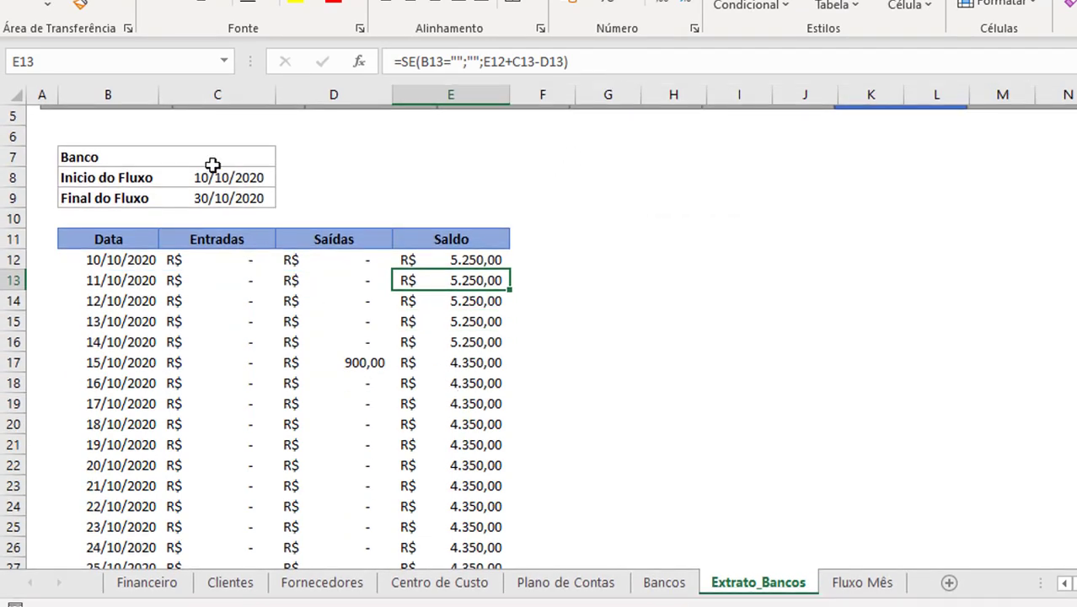
{"action": "left_click", "coordinate": [211, 177]}
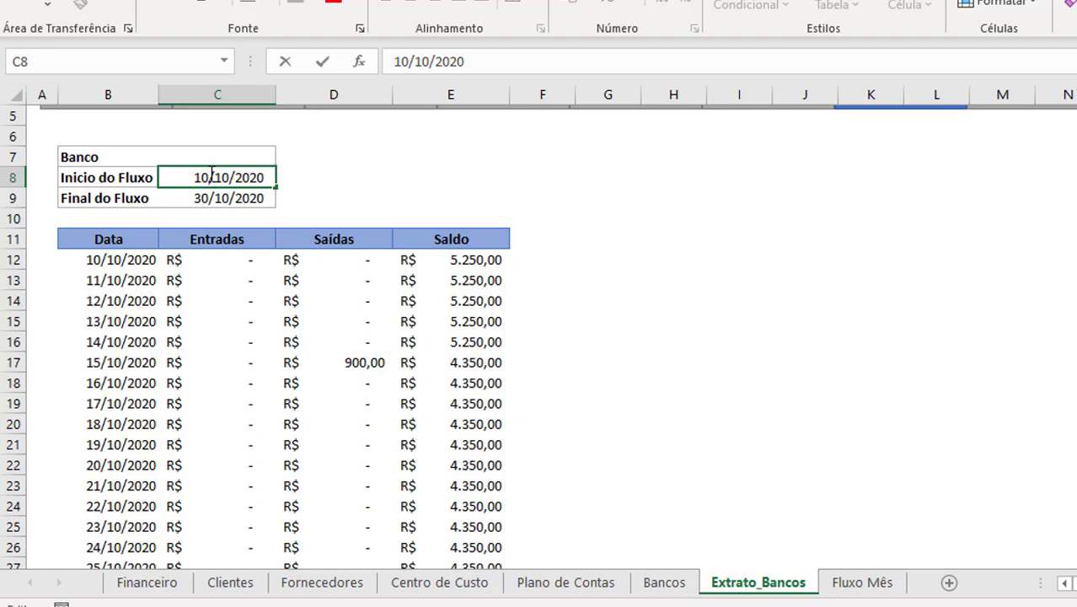
{"action": "key", "text": "BackSpace"}
{"action": "key", "text": "Return"}
{"action": "left_click", "coordinate": [469, 480]}
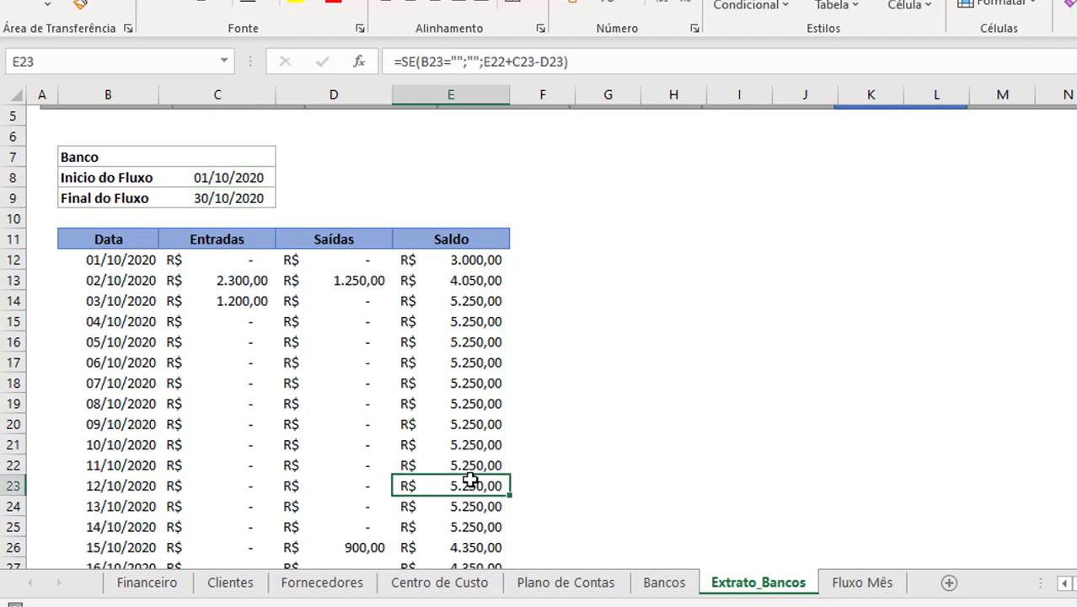
{"action": "key", "text": "Down"}
{"action": "key", "text": "Down"}
{"action": "key", "text": "ctrl+Up"}
{"action": "key", "text": "ctrl+Up"}
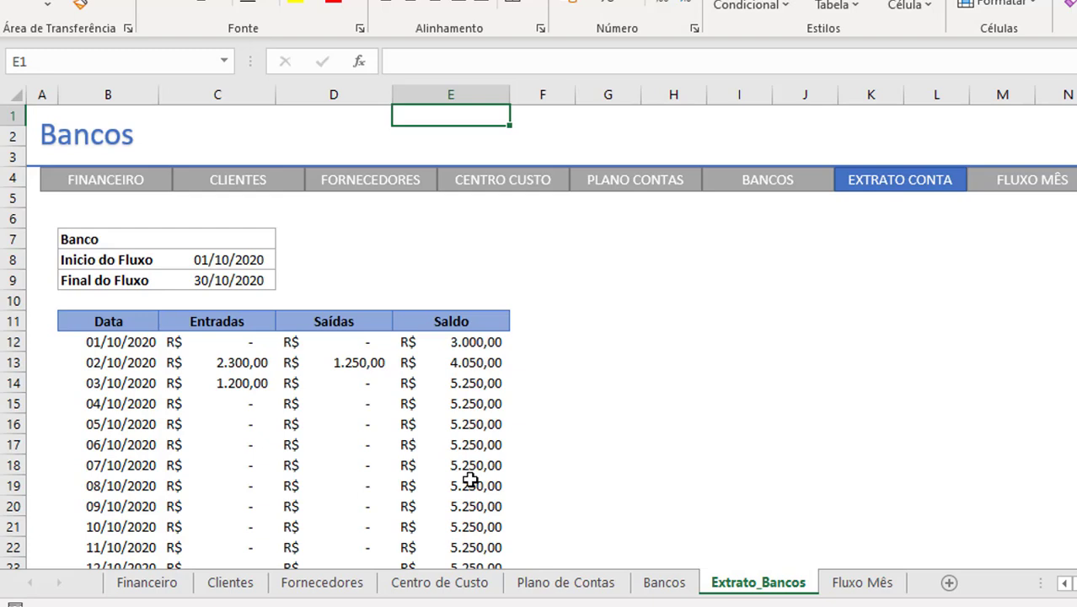
Step: Choose Santander as the Banco in C7
{"action": "left_click", "coordinate": [210, 236]}
{"action": "left_click", "coordinate": [284, 239]}
{"action": "left_click", "coordinate": [253, 255]}
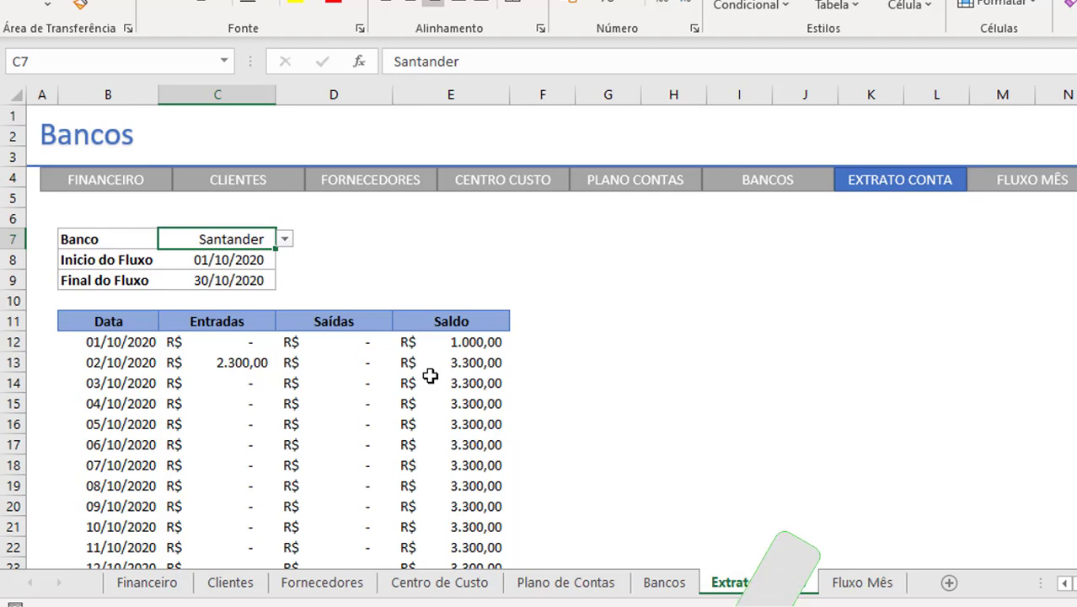
Step: On the Financeiro sheet, select the table data from B7 to its last row and column
{"action": "left_click", "coordinate": [877, 590]}
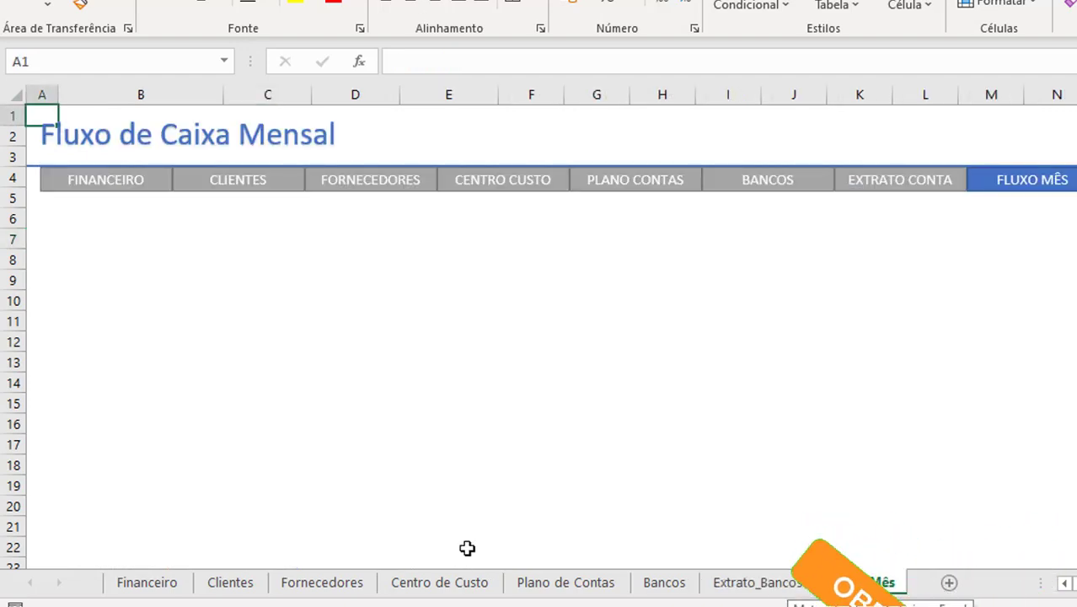
{"action": "left_click", "coordinate": [150, 582]}
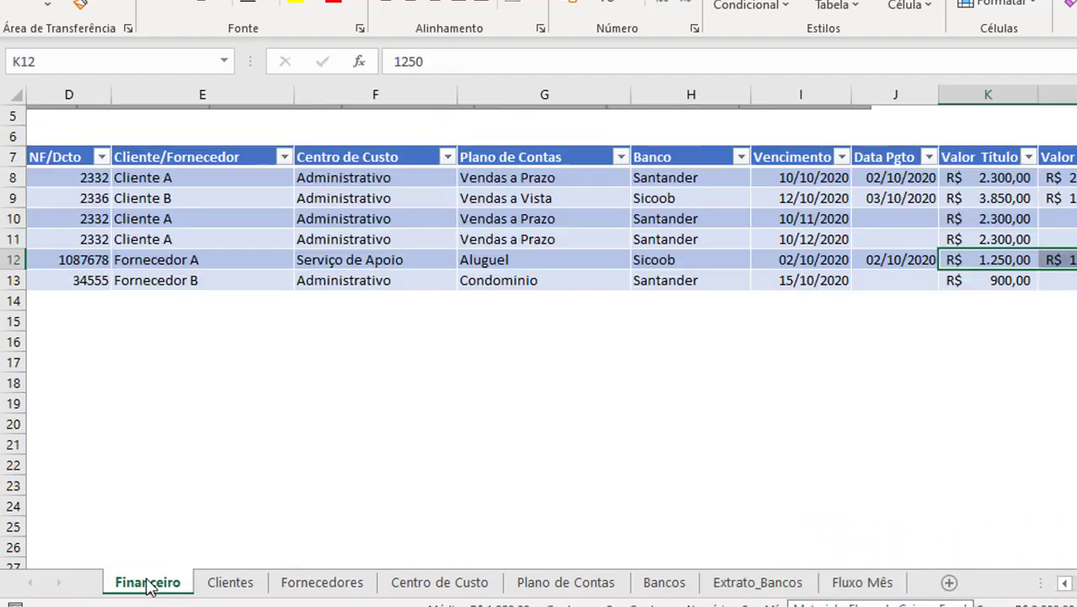
{"action": "left_click", "coordinate": [269, 289]}
{"action": "key", "text": "Home"}
{"action": "key", "text": "Up"}
{"action": "key", "text": "Up"}
{"action": "key", "text": "Up"}
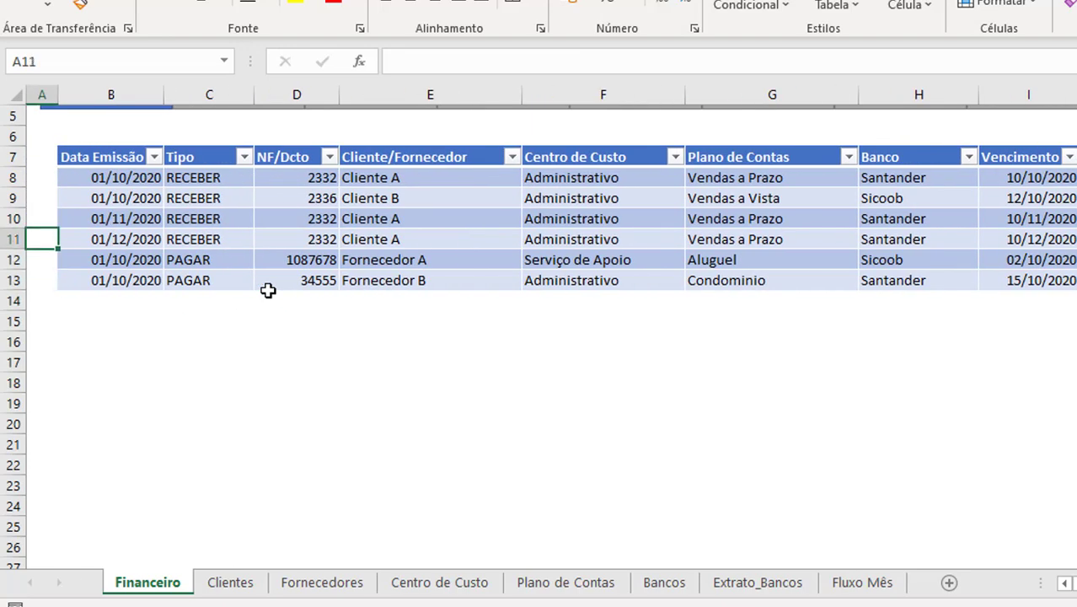
{"action": "key", "text": "Up"}
{"action": "key", "text": "Up"}
{"action": "key", "text": "Up"}
{"action": "key", "text": "Right"}
{"action": "key", "text": "Up"}
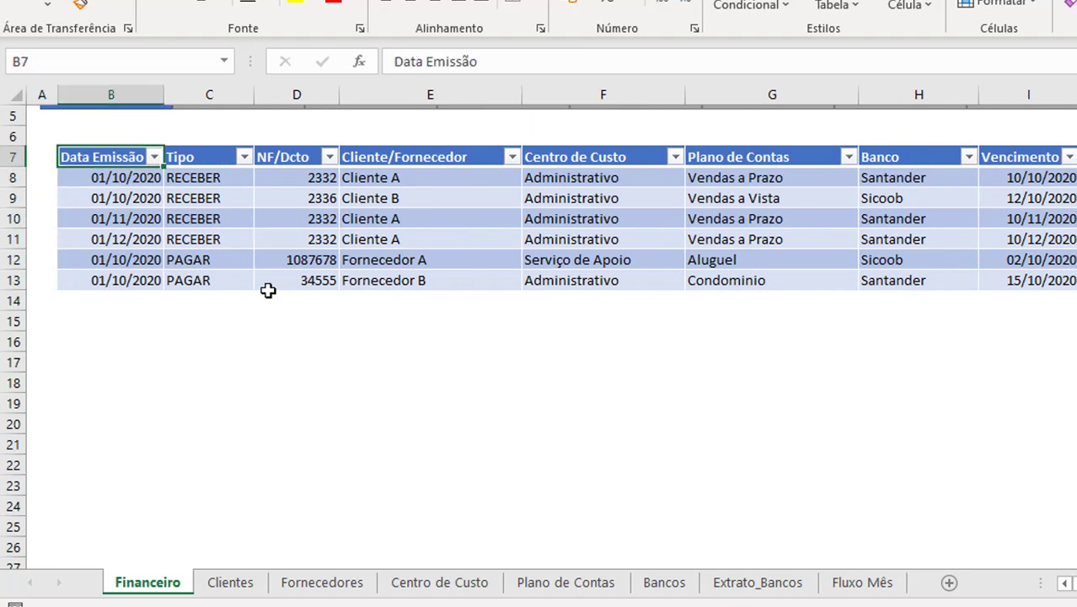
{"action": "key", "text": "ctrl+shift+Down"}
{"action": "key", "text": "ctrl+shift+Right"}
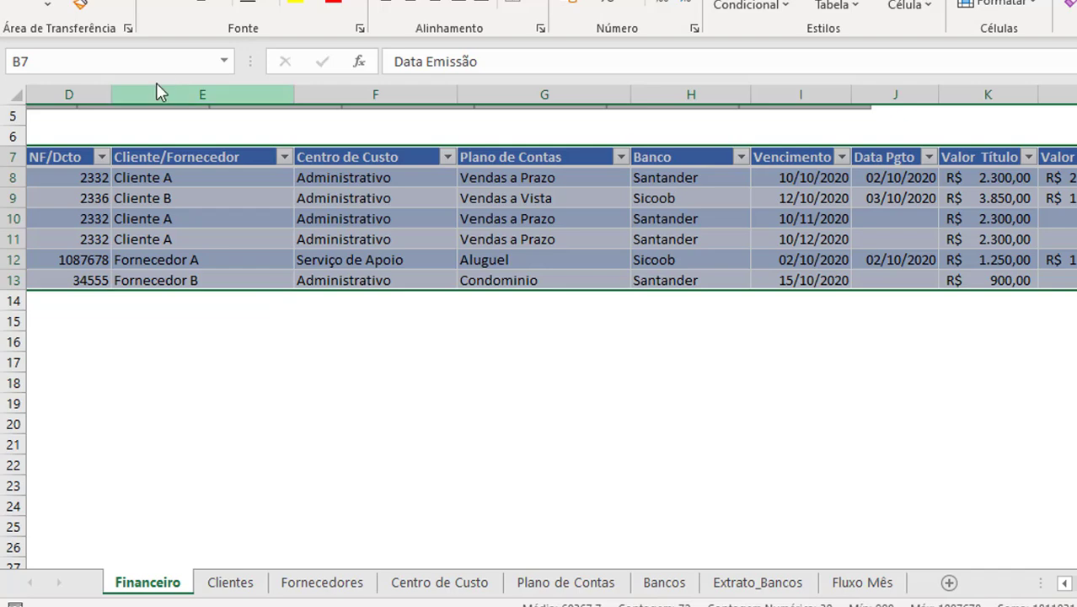
Step: Name the selected range 'Finenceiro'
{"action": "left_click", "coordinate": [116, 55]}
{"action": "type", "text": "Fine"}
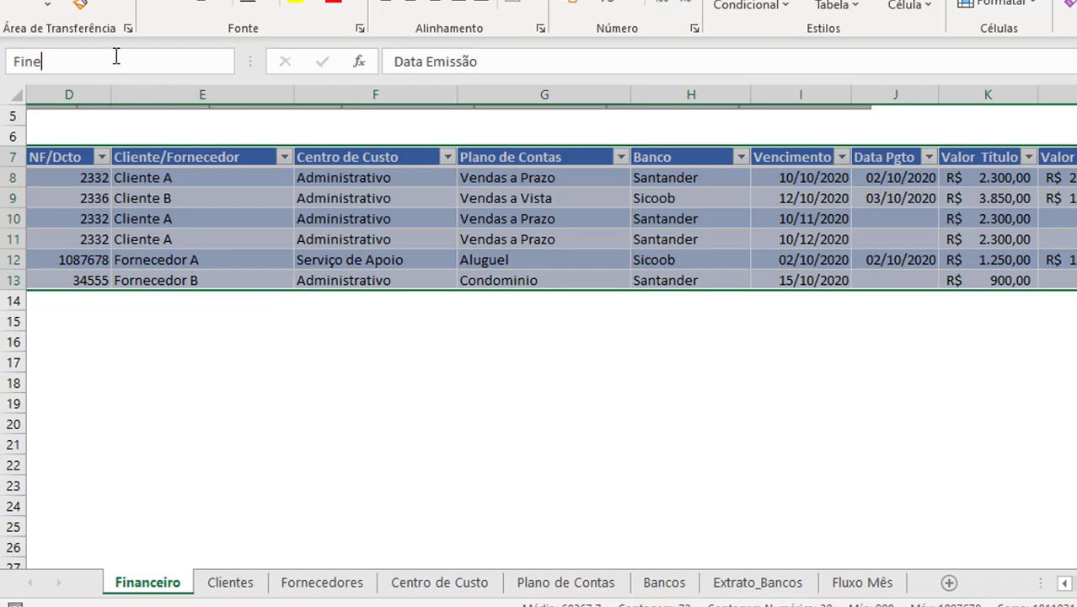
{"action": "type", "text": "nceiro"}
{"action": "key", "text": "Return"}
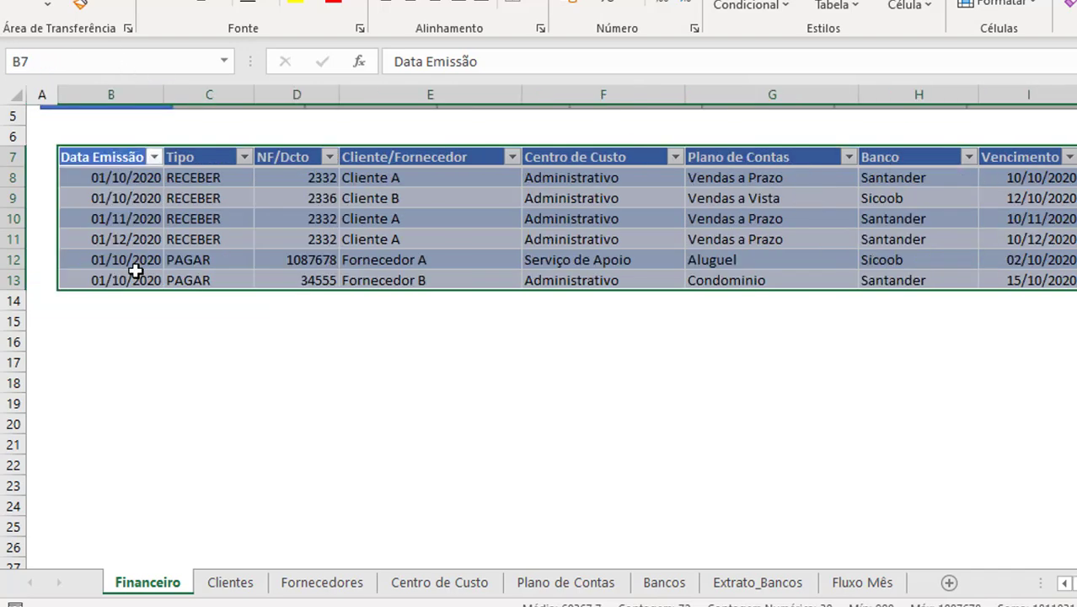
{"action": "key", "text": "ctrl+Home"}
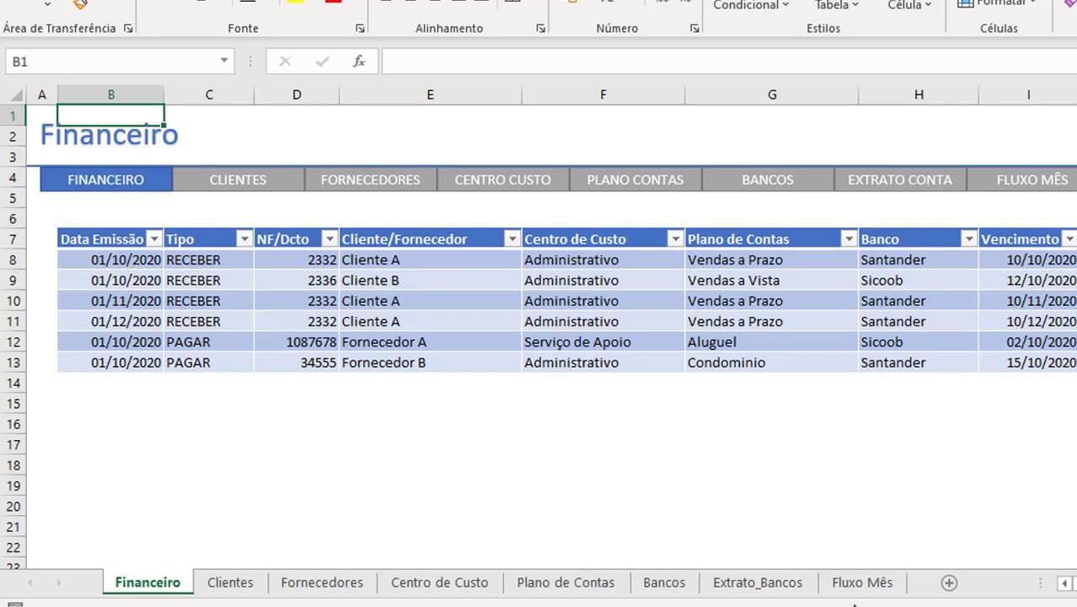
Step: Insert a pivot table at B7 of Fluxo Mês using the Finenceiro named range as source
{"action": "left_click", "coordinate": [869, 588]}
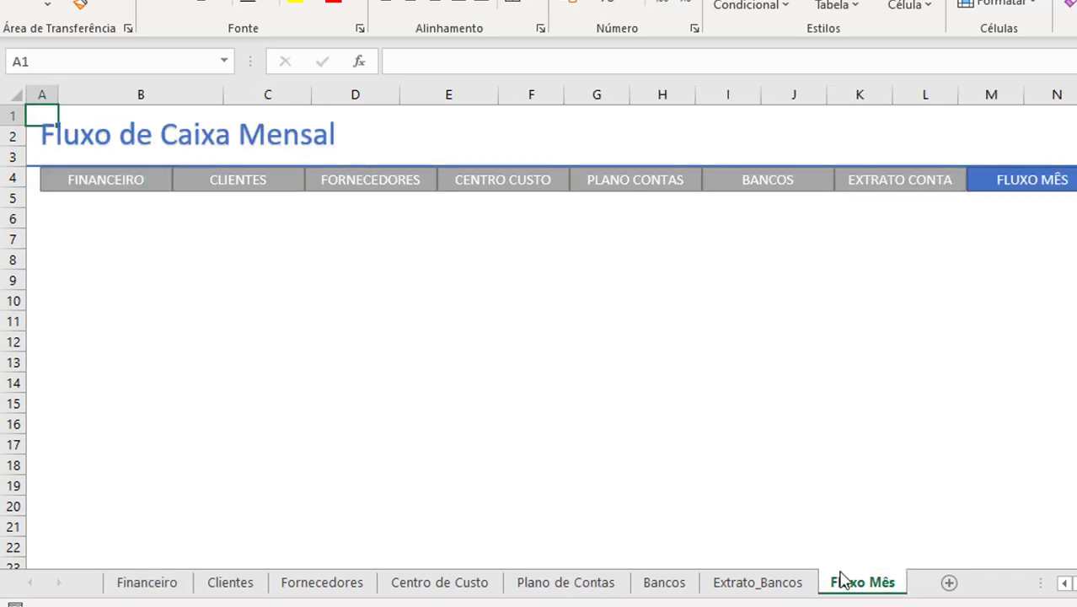
{"action": "left_click", "coordinate": [97, 246]}
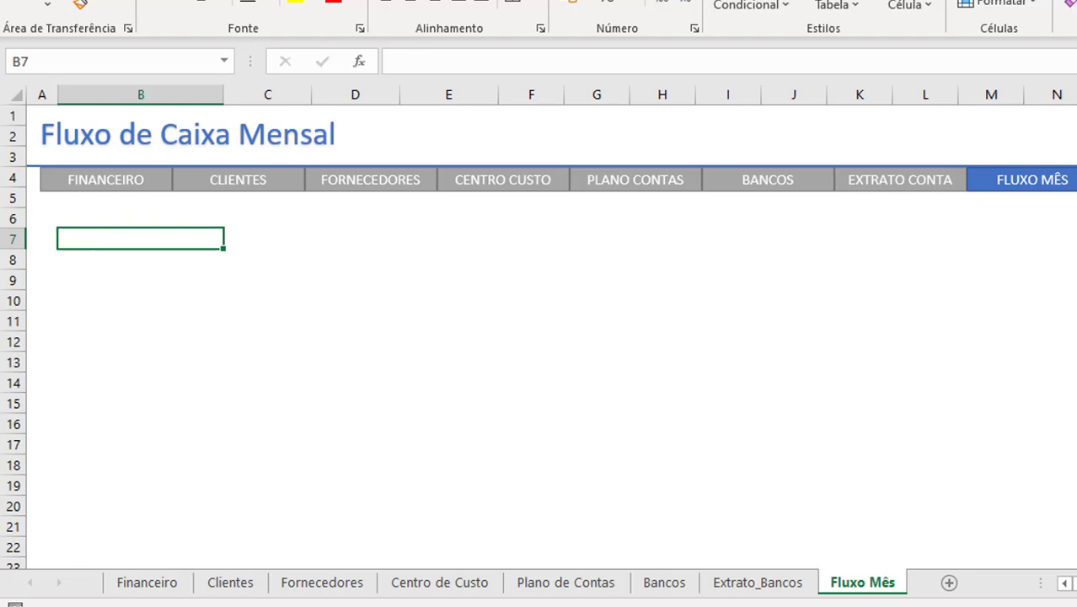
{"action": "key", "text": "alt+t"}
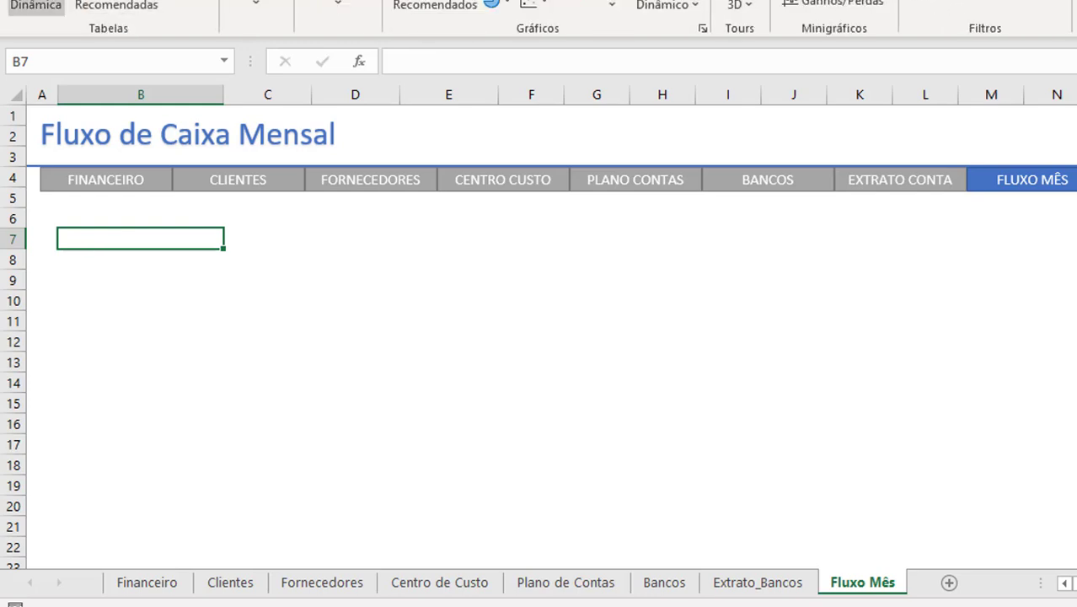
{"action": "left_click", "coordinate": [33, 3]}
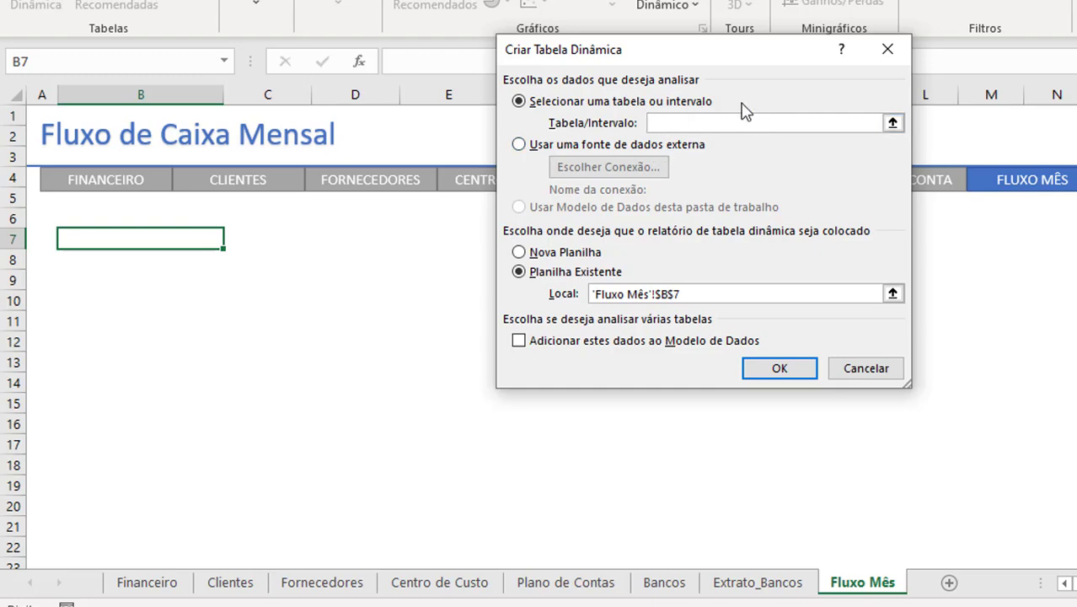
{"action": "key", "text": "F3"}
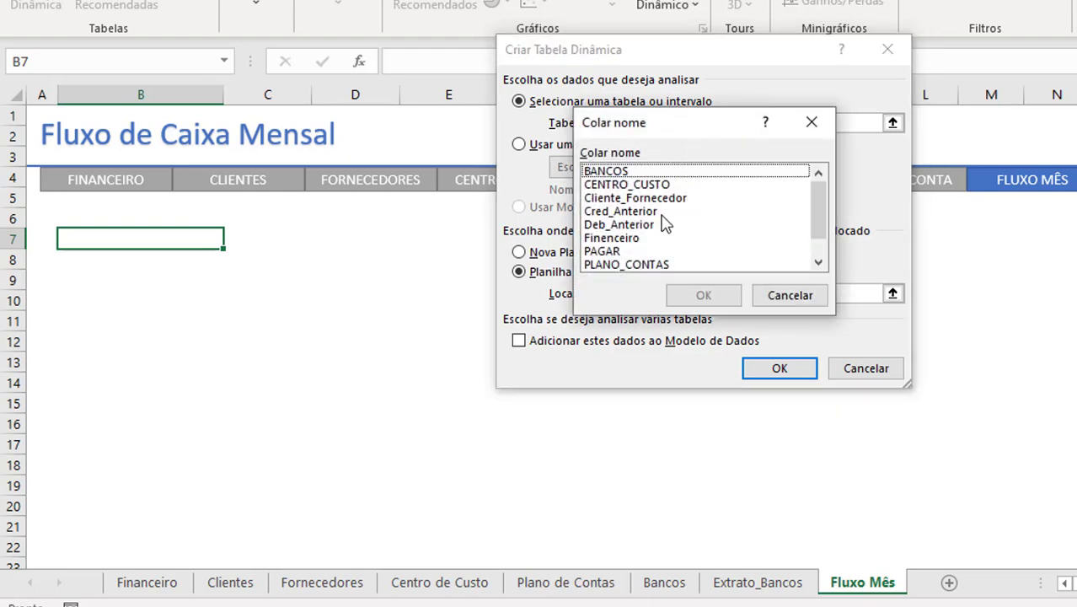
{"action": "left_click", "coordinate": [634, 238]}
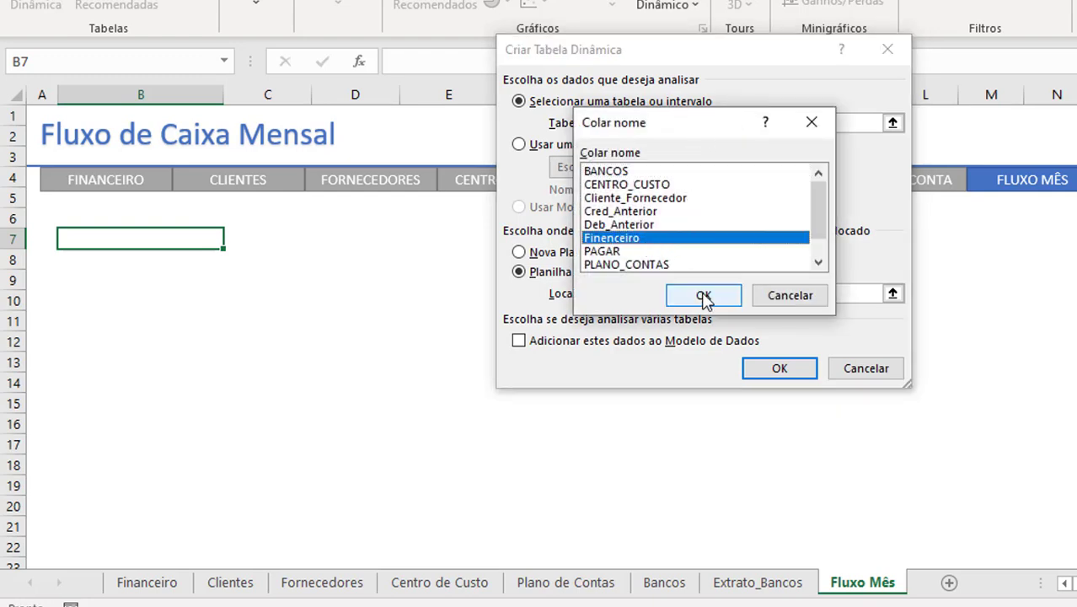
{"action": "left_click_drag", "start_coordinate": [686, 121], "coordinate": [710, 162]}
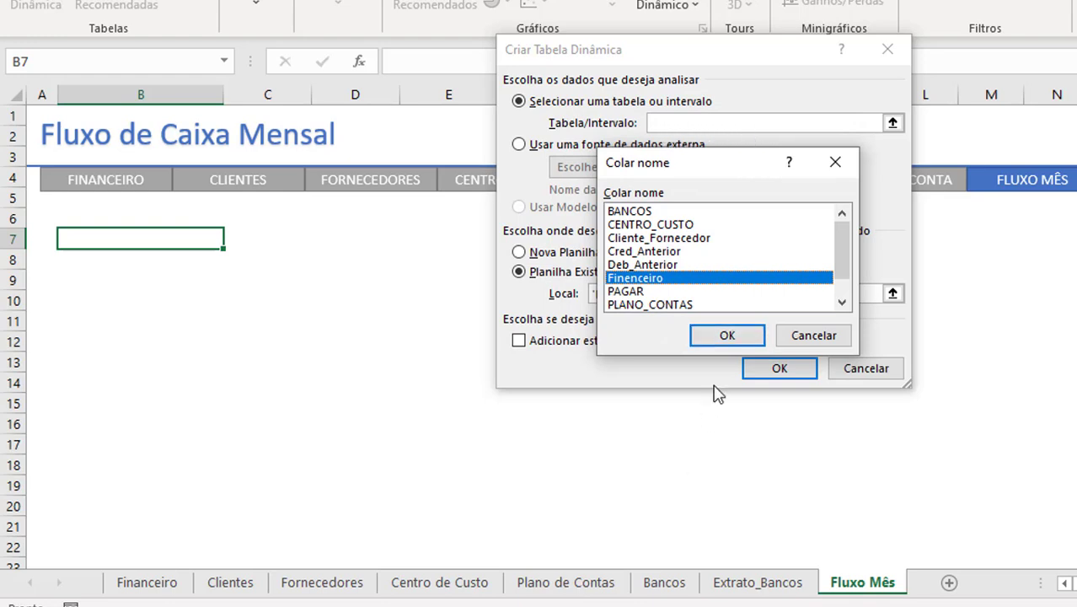
{"action": "left_click", "coordinate": [725, 337]}
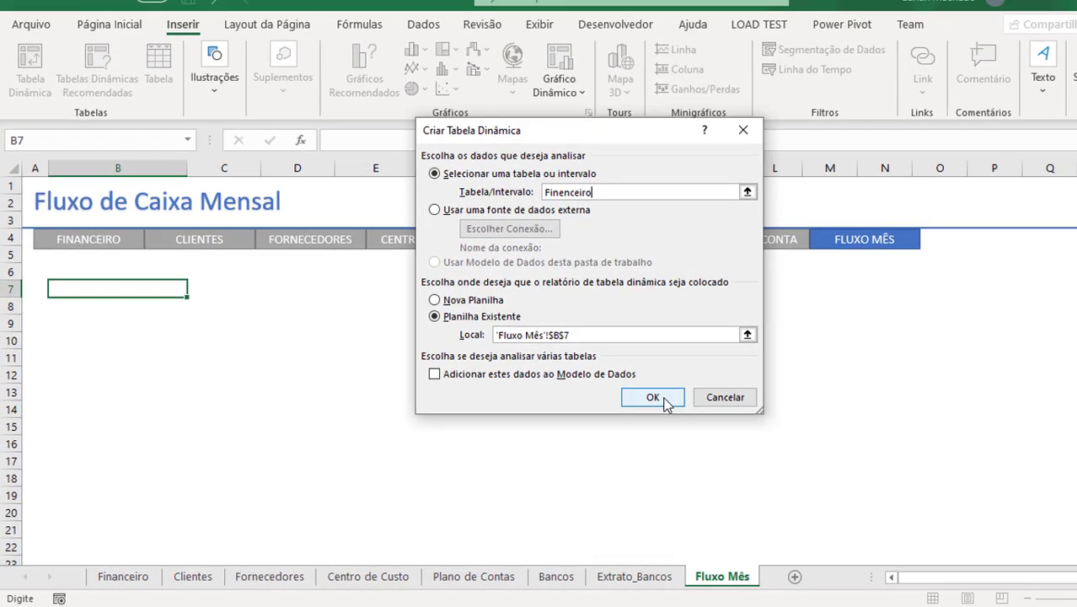
{"action": "left_click", "coordinate": [777, 371]}
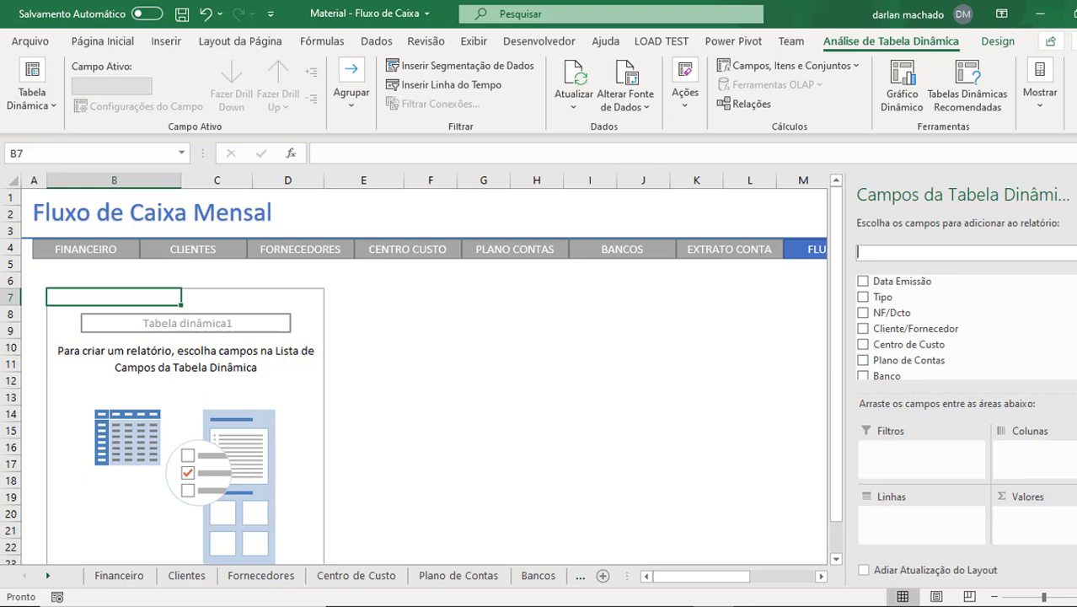
Step: Put Tipo in the pivot rows with RECEBER above PAGAR, then nest Centro de Custo and Plano de Contas
{"action": "left_click_drag", "start_coordinate": [884, 298], "coordinate": [900, 516]}
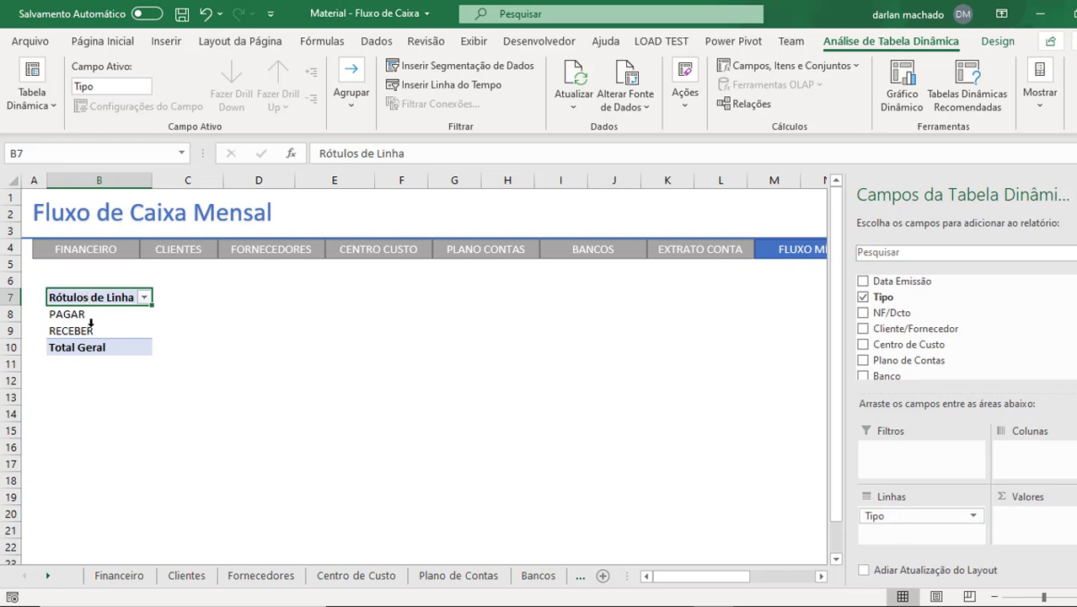
{"action": "left_click", "coordinate": [98, 330]}
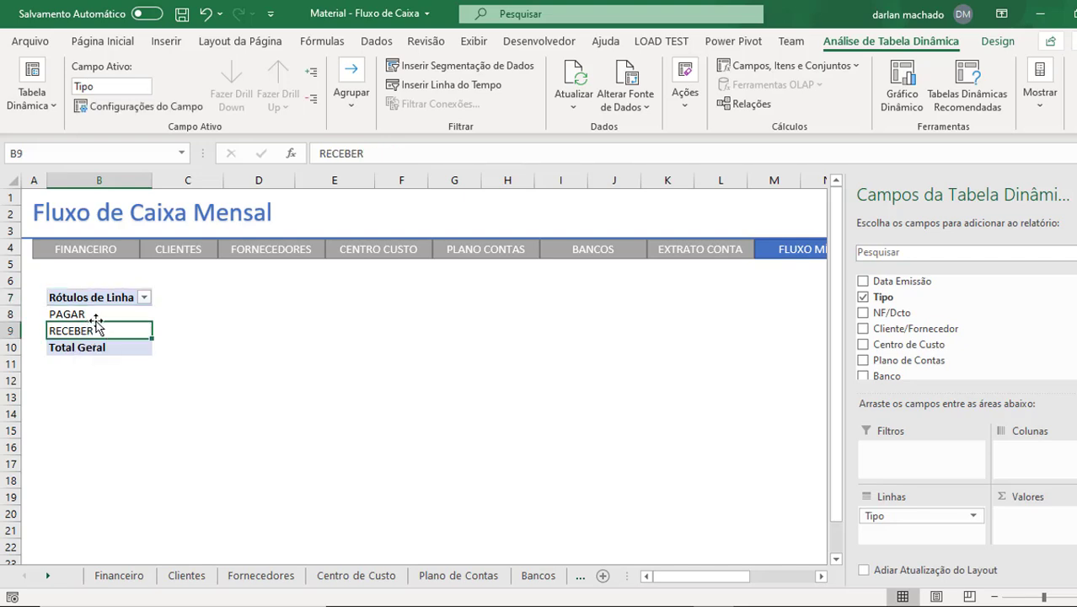
{"action": "left_click_drag", "start_coordinate": [97, 324], "coordinate": [99, 314]}
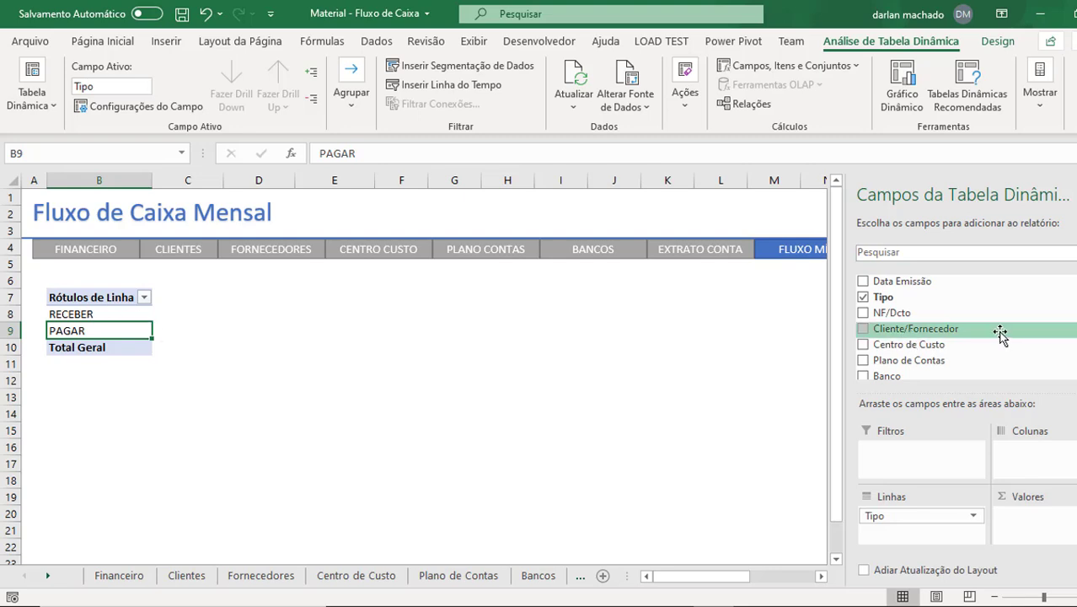
{"action": "left_click_drag", "start_coordinate": [925, 344], "coordinate": [927, 530]}
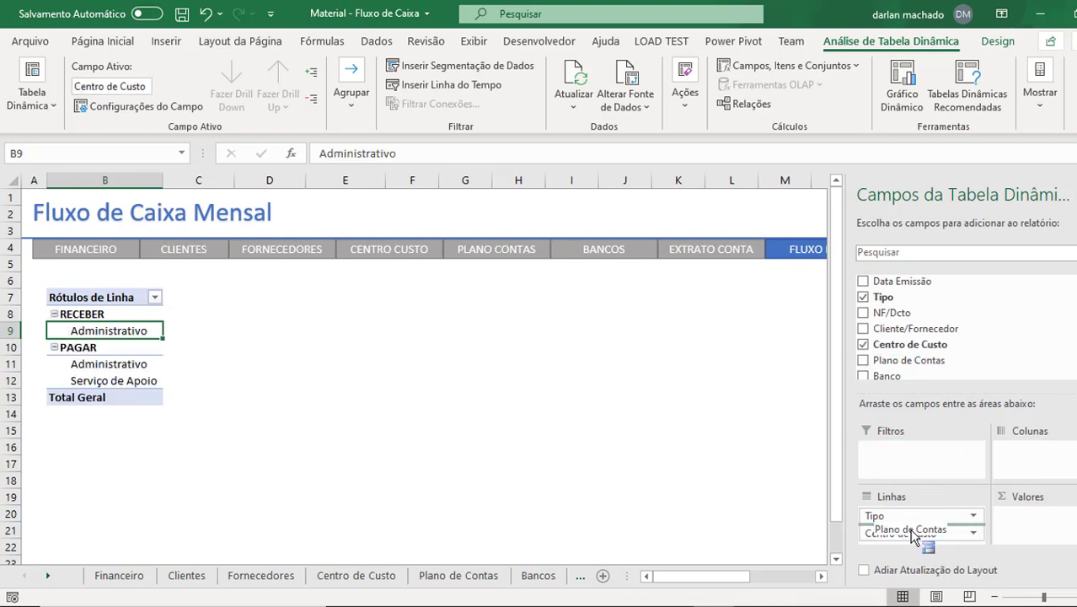
{"action": "left_click_drag", "start_coordinate": [938, 362], "coordinate": [920, 543]}
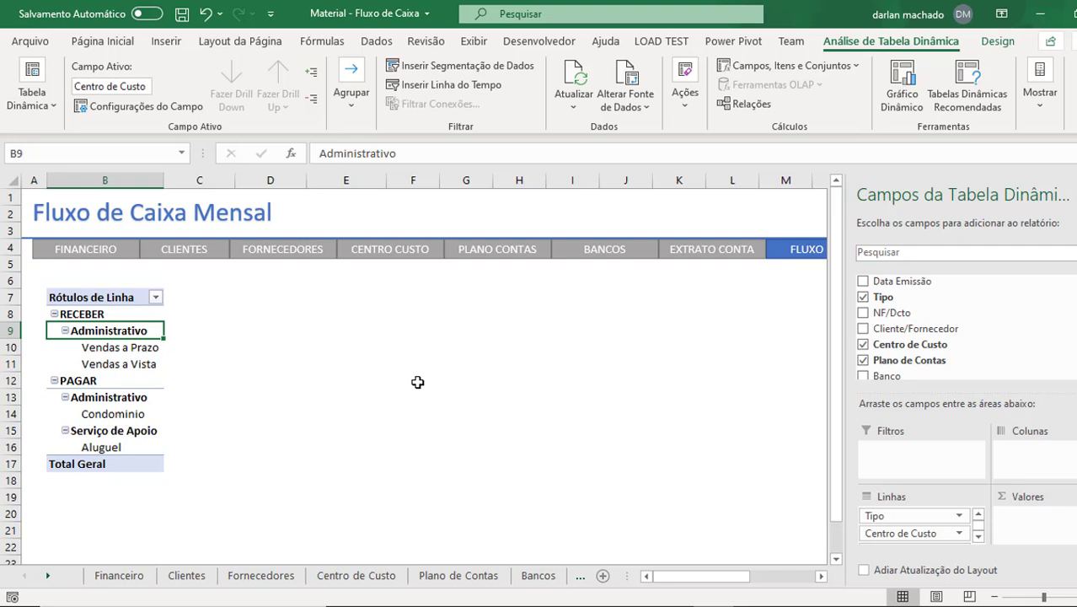
Step: Add Cliente/Fornecedor as a fourth row level and collapse the entire Plano de Contas field
{"action": "mouse_move", "coordinate": [950, 341]}
{"action": "left_mouse_down"}
{"action": "mouse_move", "coordinate": [902, 527]}
{"action": "mouse_move", "coordinate": [927, 544]}
{"action": "left_mouse_up"}
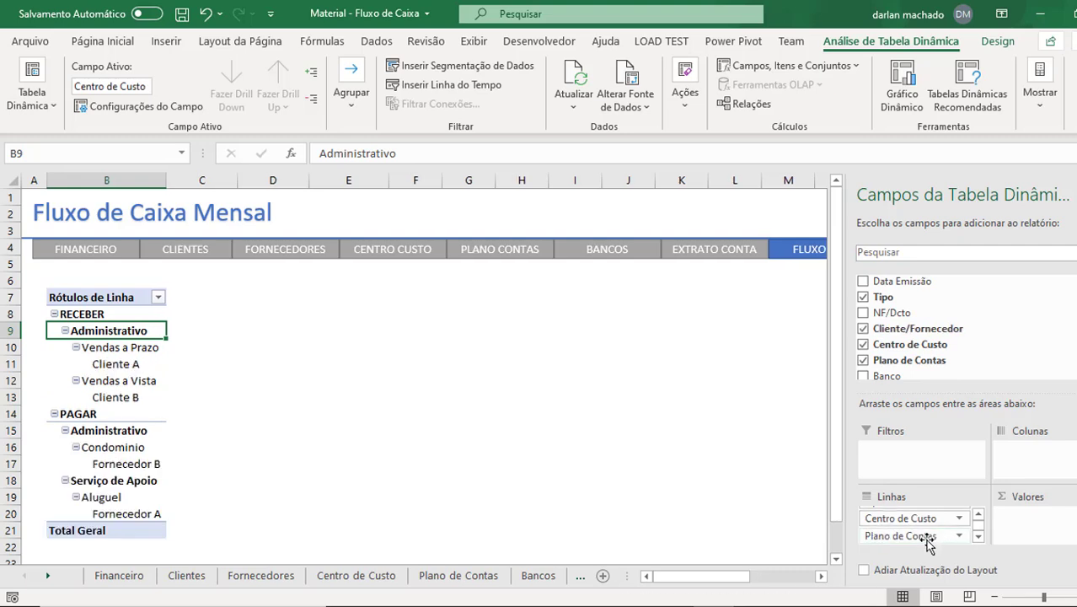
{"action": "right_click", "coordinate": [77, 354]}
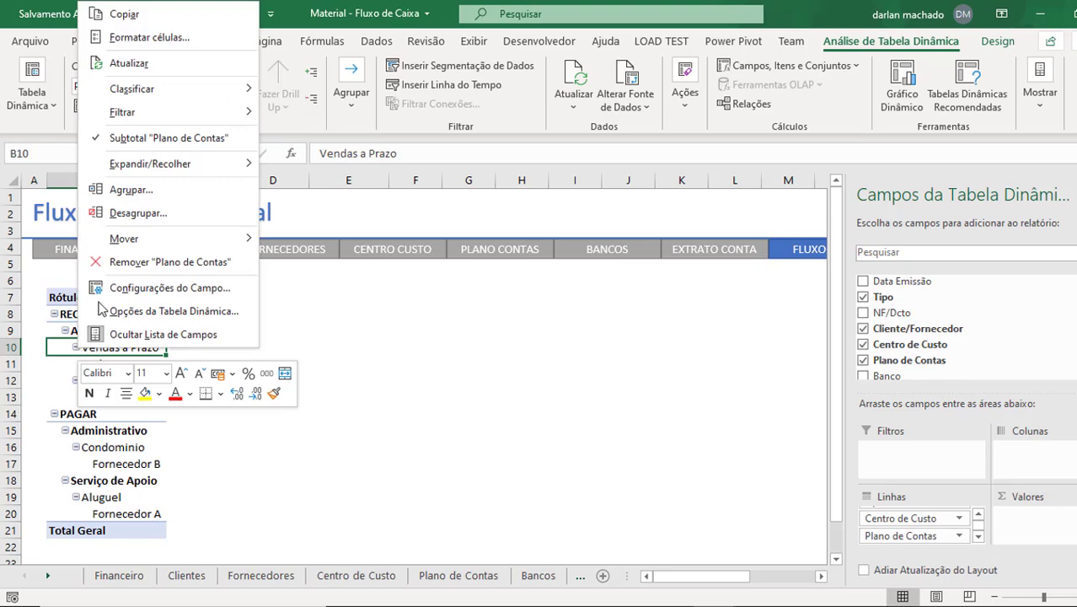
{"action": "mouse_move", "coordinate": [154, 236]}
{"action": "mouse_move", "coordinate": [233, 166]}
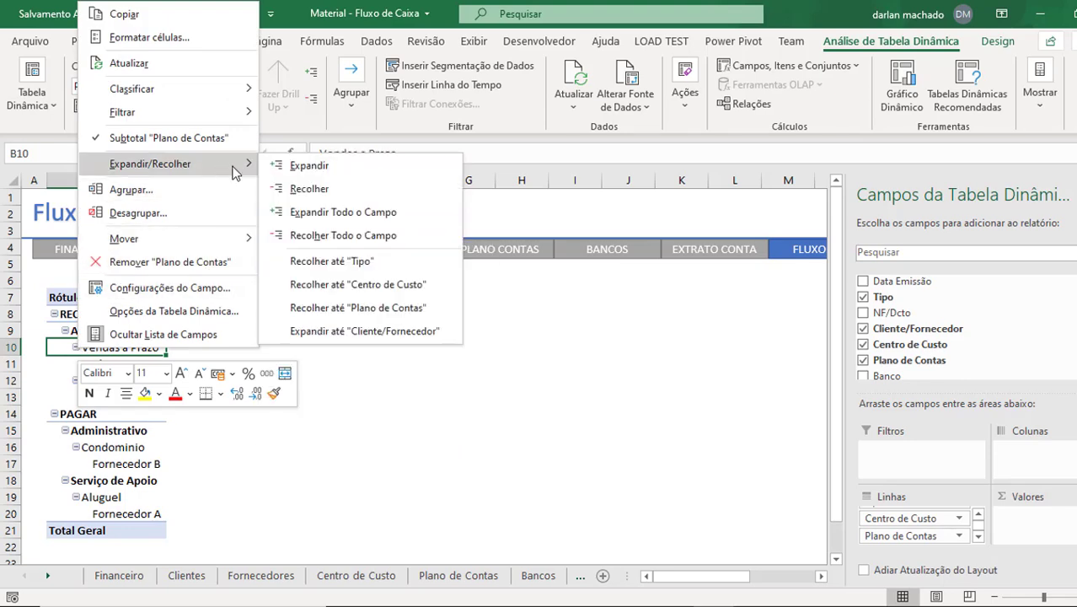
{"action": "left_click", "coordinate": [404, 239]}
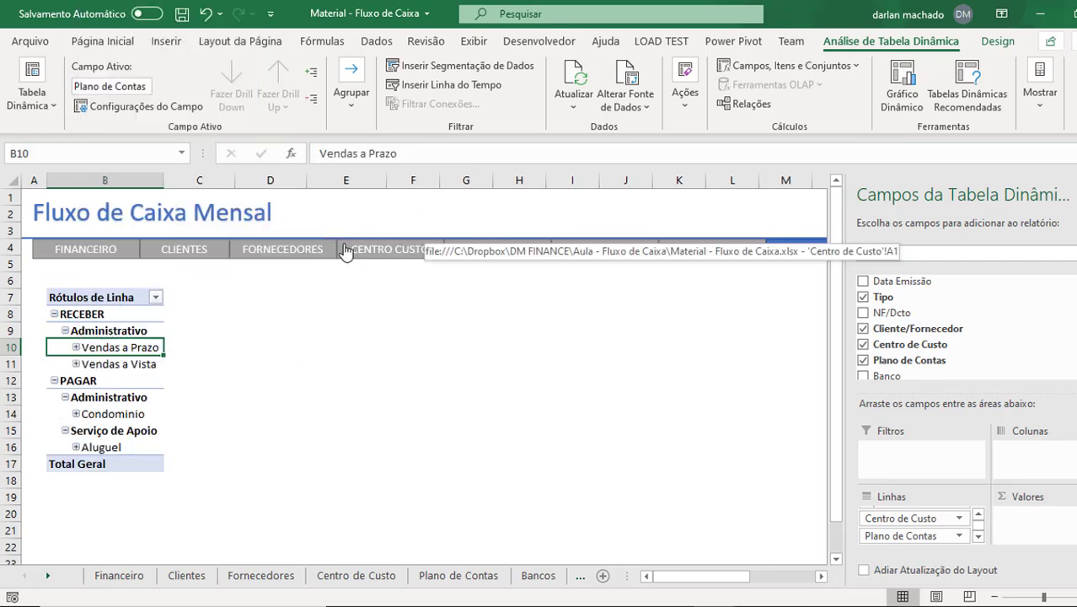
{"action": "left_click", "coordinate": [76, 347]}
{"action": "left_click", "coordinate": [76, 347]}
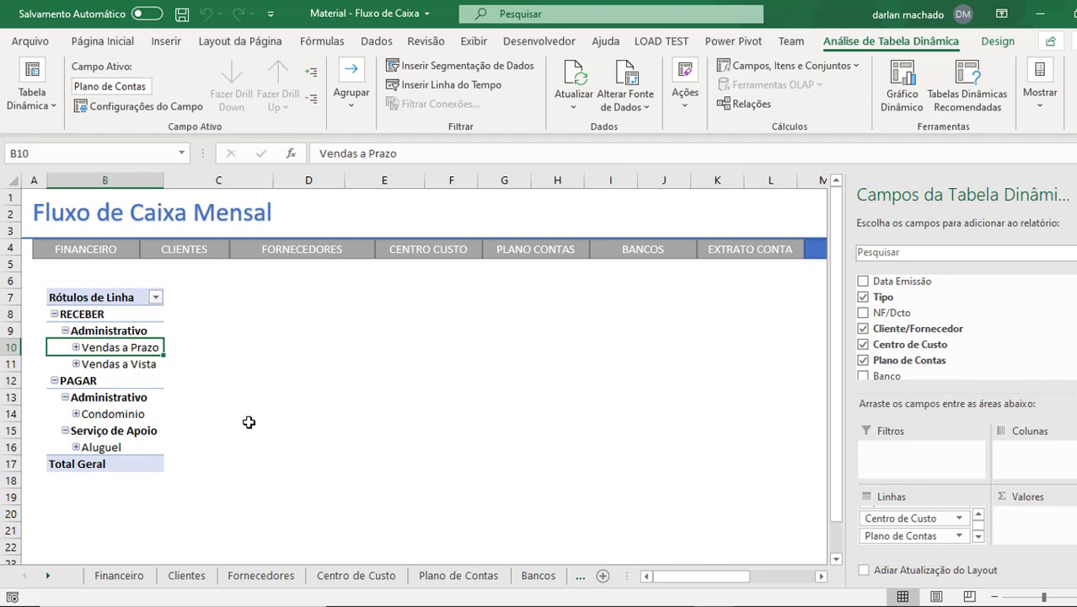
Step: On Financeiro, insert a column before Valor Pago with the header VL_Tilulo_Real
{"action": "left_click", "coordinate": [130, 580]}
{"action": "left_click", "coordinate": [362, 300]}
{"action": "key", "text": "Right"}
{"action": "key", "text": "Right"}
{"action": "key", "text": "Right"}
{"action": "key", "text": "Right"}
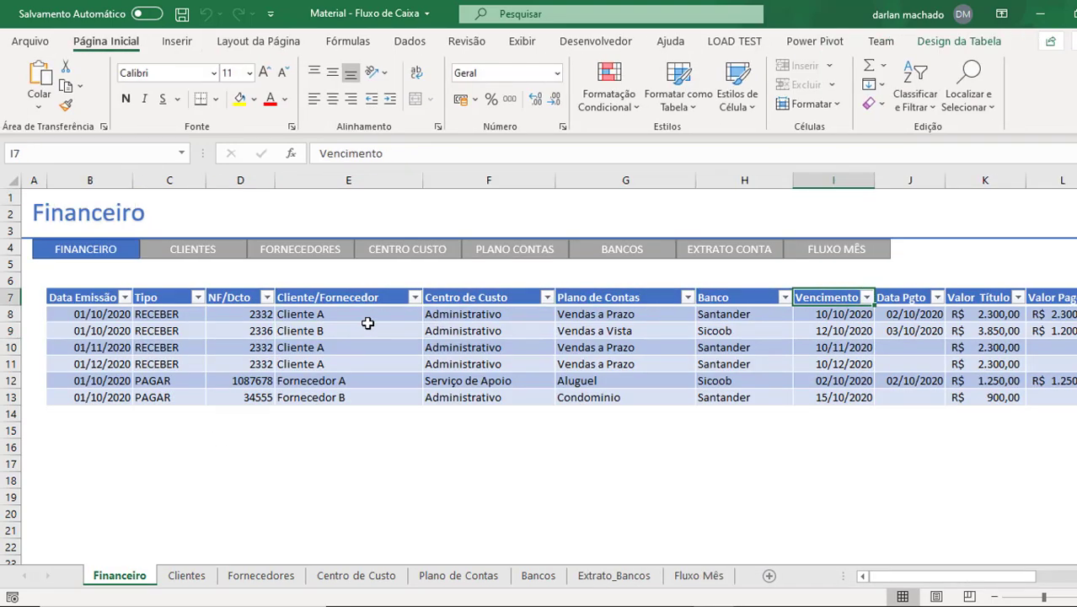
{"action": "key", "text": "Right"}
{"action": "key", "text": "Right"}
{"action": "key", "text": "Right"}
{"action": "key", "text": "Right"}
{"action": "key", "text": "Right"}
{"action": "key", "text": "Right"}
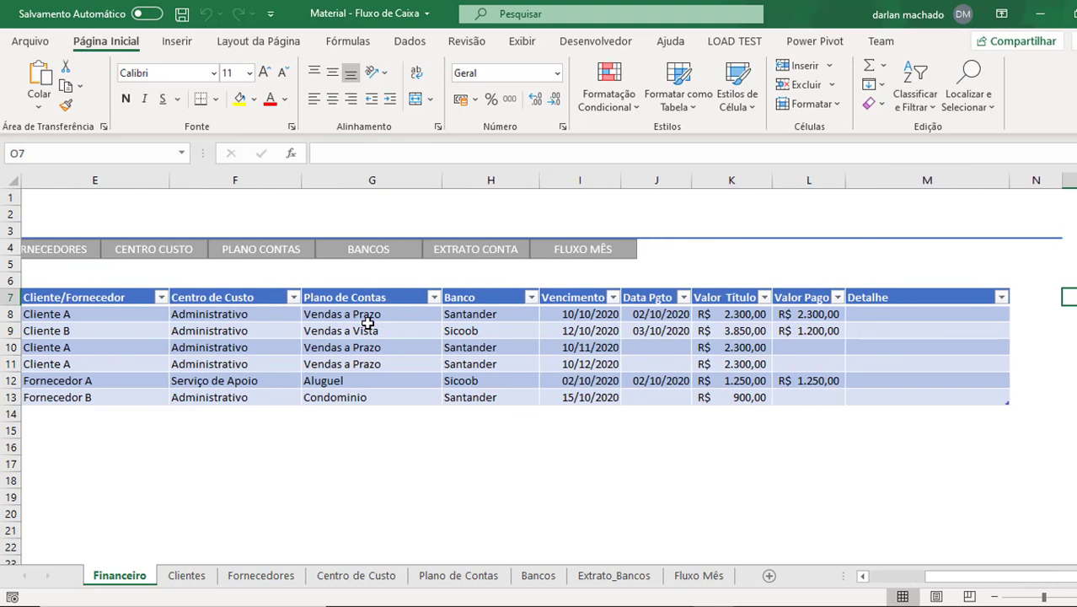
{"action": "left_click", "coordinate": [808, 182]}
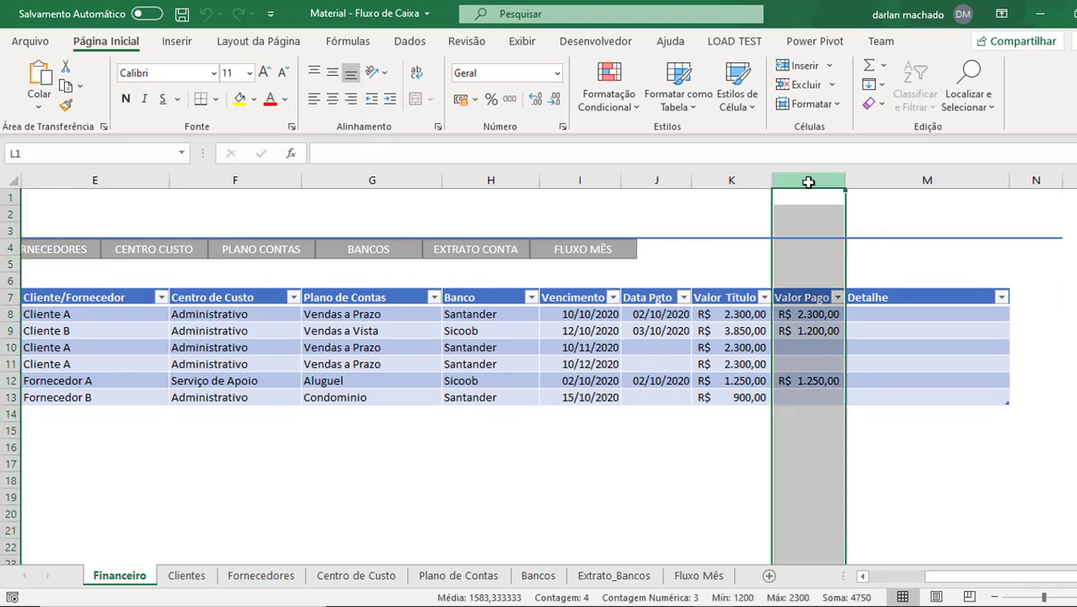
{"action": "right_click", "coordinate": [809, 182]}
{"action": "left_click", "coordinate": [847, 315]}
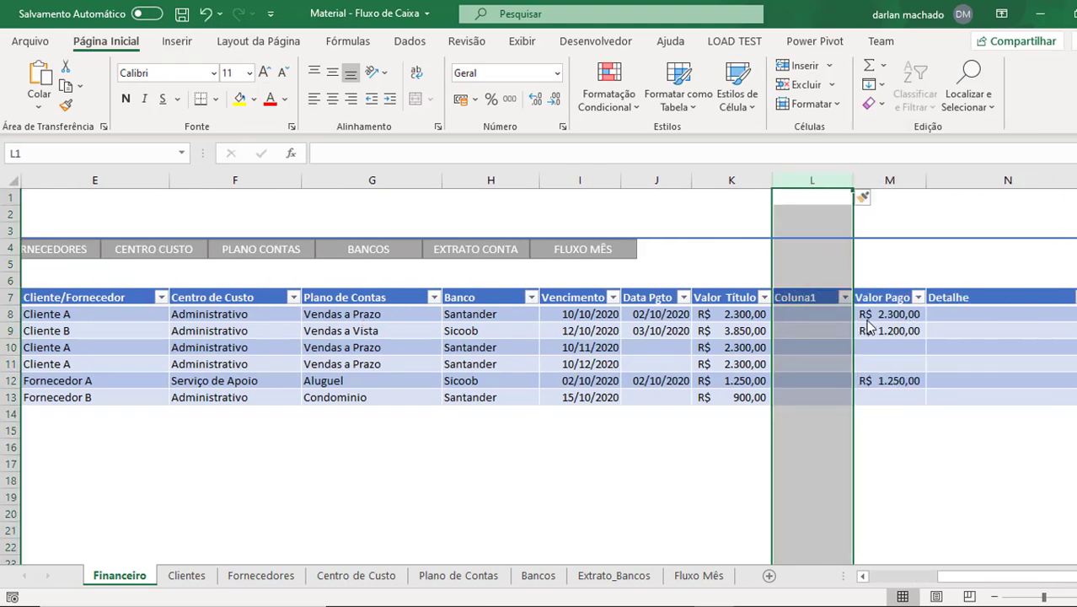
{"action": "left_click", "coordinate": [796, 298]}
{"action": "type", "text": "VL"}
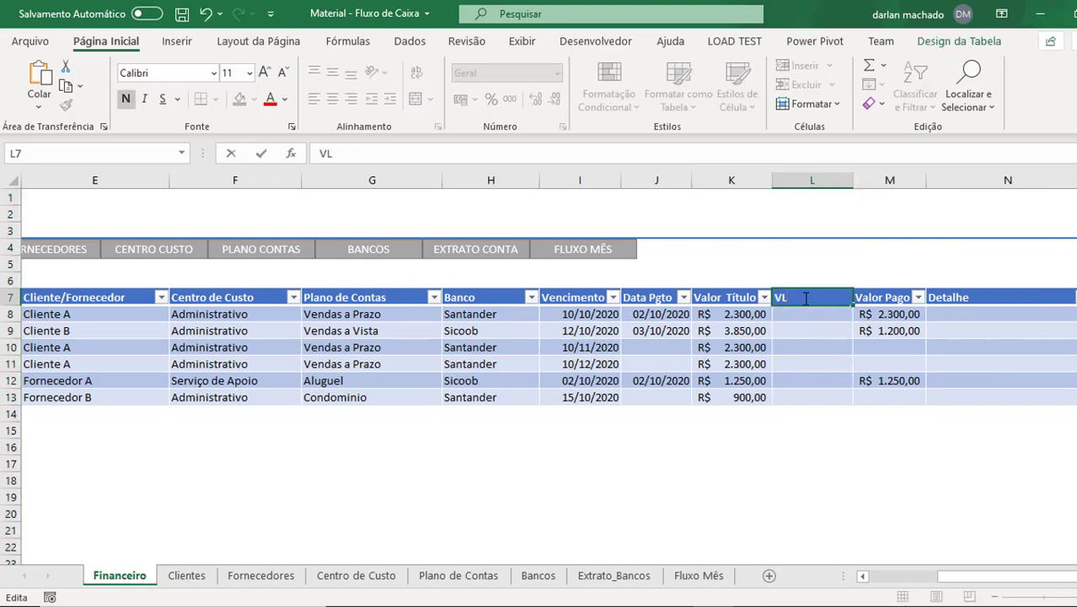
{"action": "type", "text": "_Tilulo_Real"}
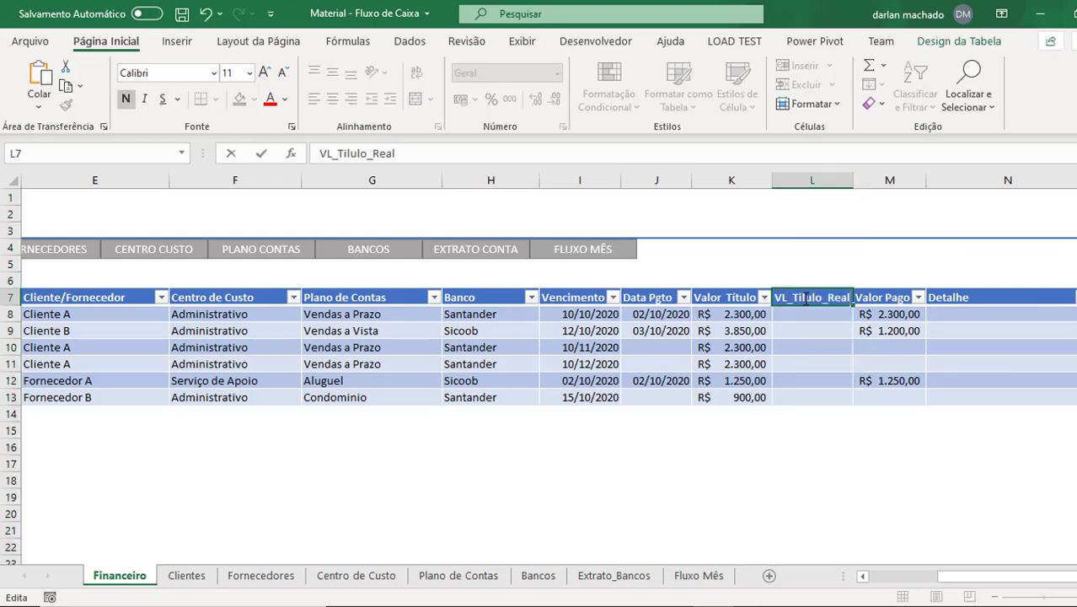
{"action": "key", "text": "Return"}
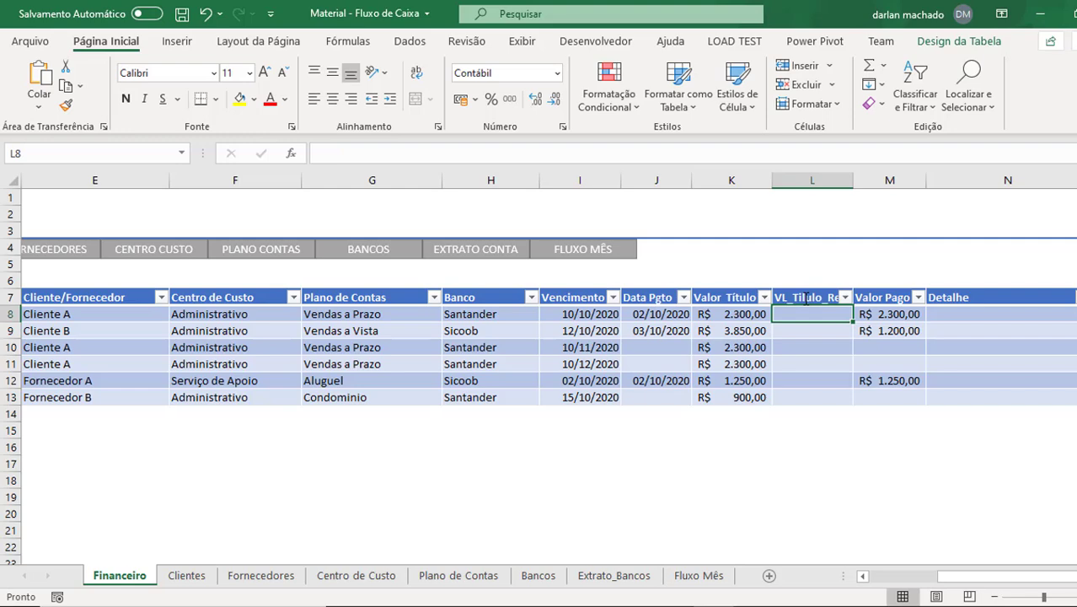
{"action": "type", "text": "=se("}
{"action": "key", "text": "Left"}
{"action": "key", "text": "Left"}
{"action": "key", "text": "Left"}
{"action": "key", "text": "Left"}
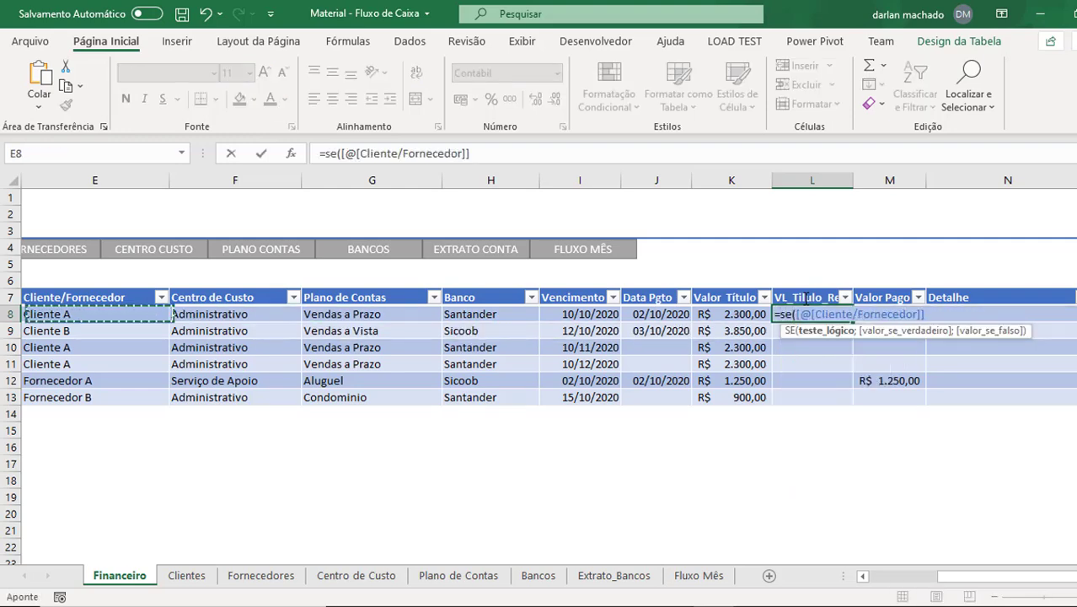
{"action": "key", "text": "Left"}
{"action": "key", "text": "Left"}
{"action": "key", "text": "Left"}
{"action": "key", "text": "Right"}
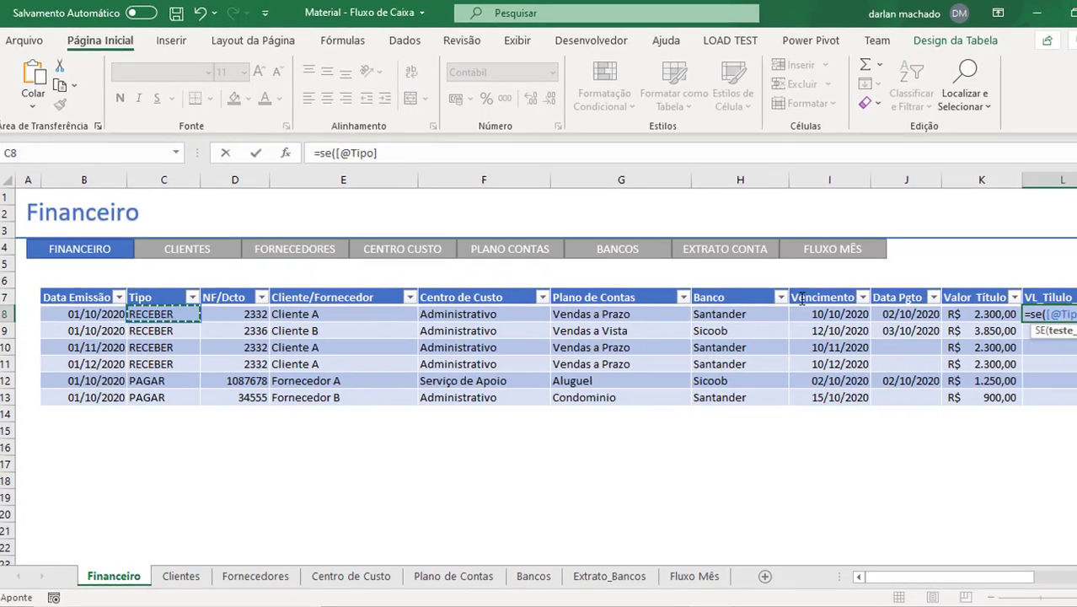
{"action": "type", "text": "=\"Pa"}
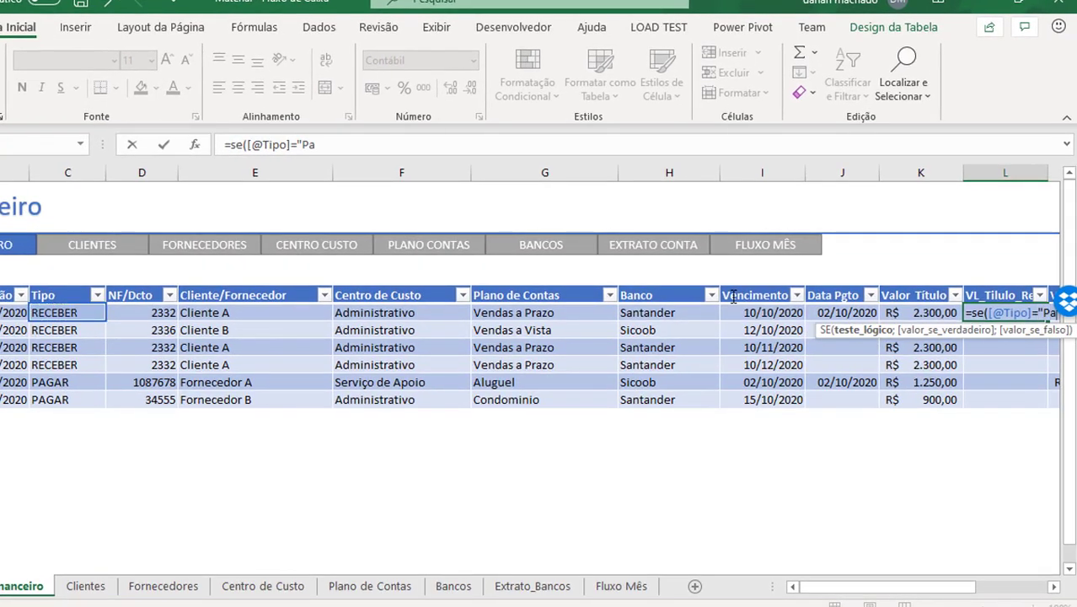
{"action": "type", "text": "gar\";"}
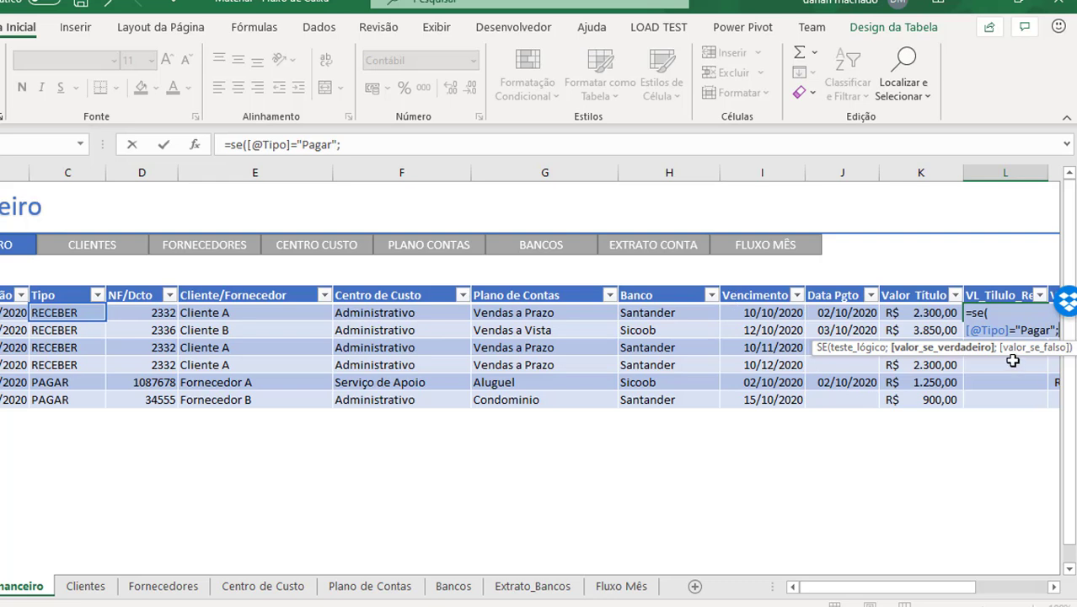
{"action": "left_click", "coordinate": [934, 310]}
{"action": "type", "text": "*"}
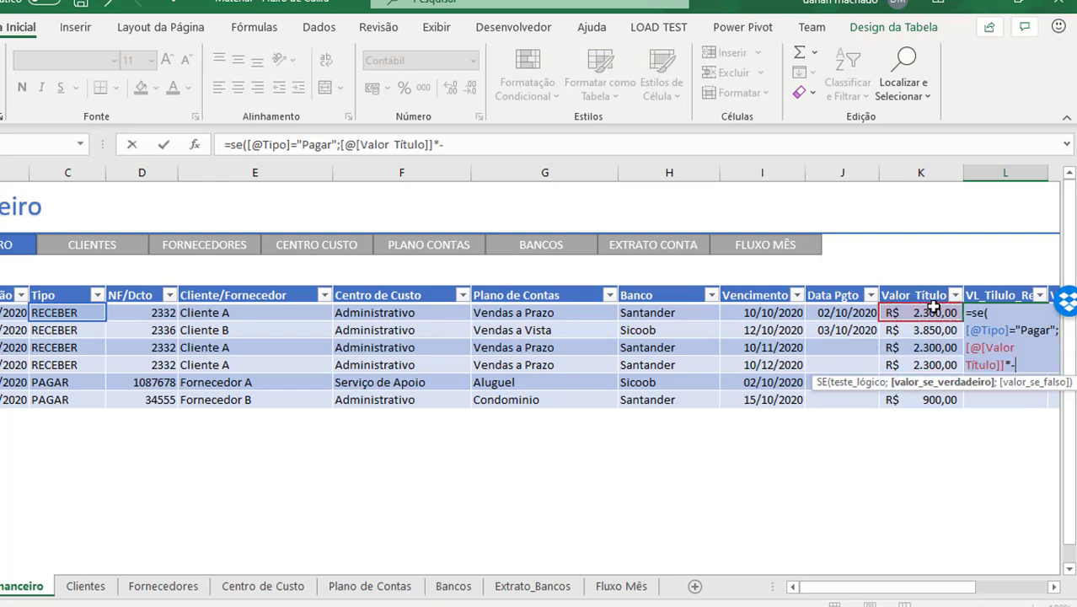
{"action": "type", "text": "-1;"}
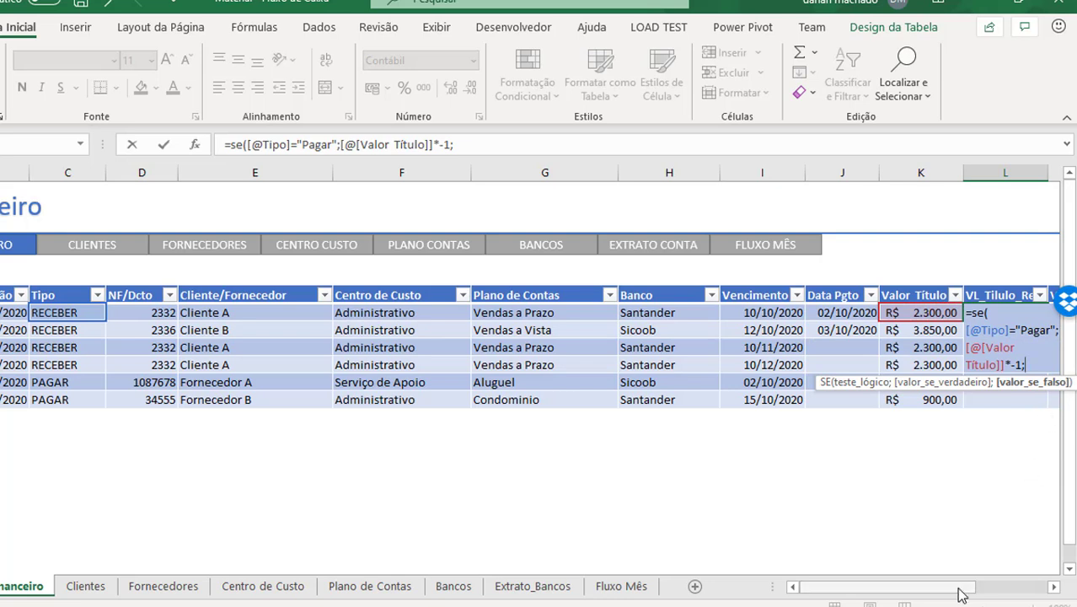
{"action": "left_click_drag", "start_coordinate": [969, 588], "coordinate": [1041, 592]}
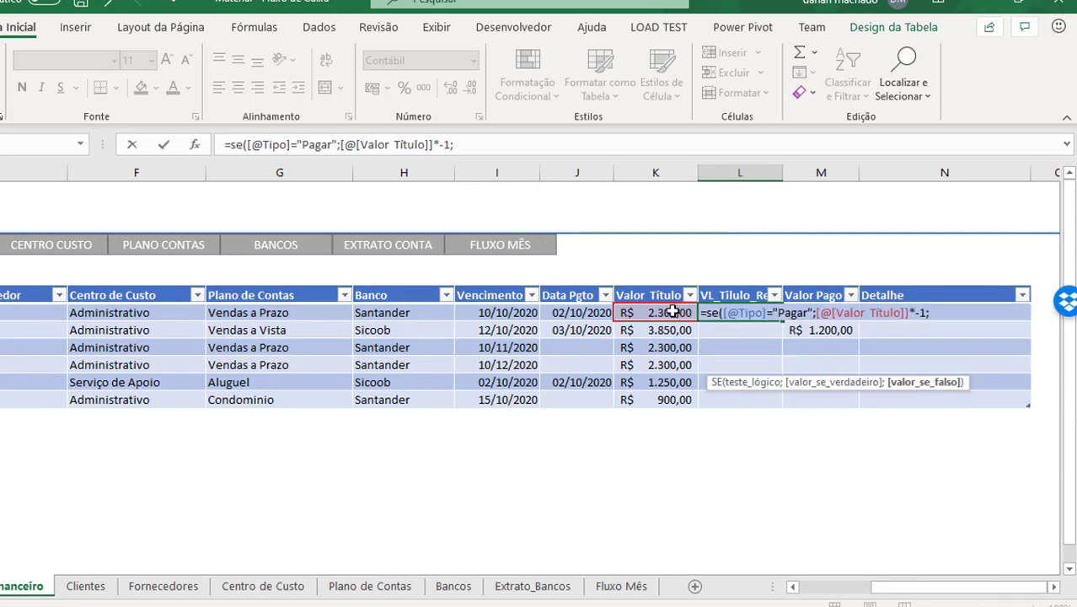
{"action": "left_click", "coordinate": [672, 312]}
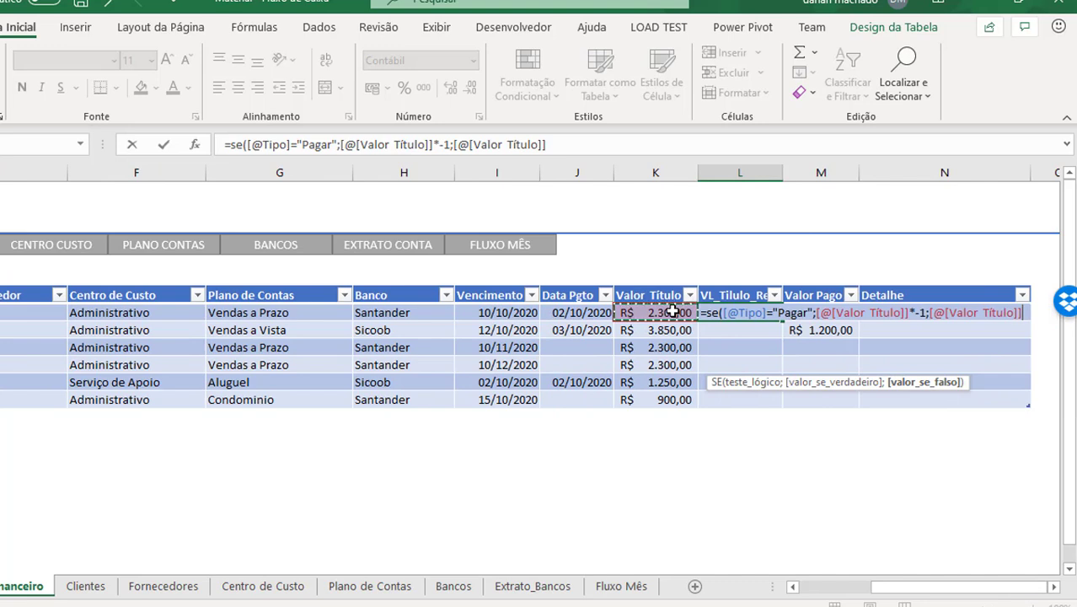
{"action": "key", "text": "Return"}
{"action": "key", "text": "Down"}
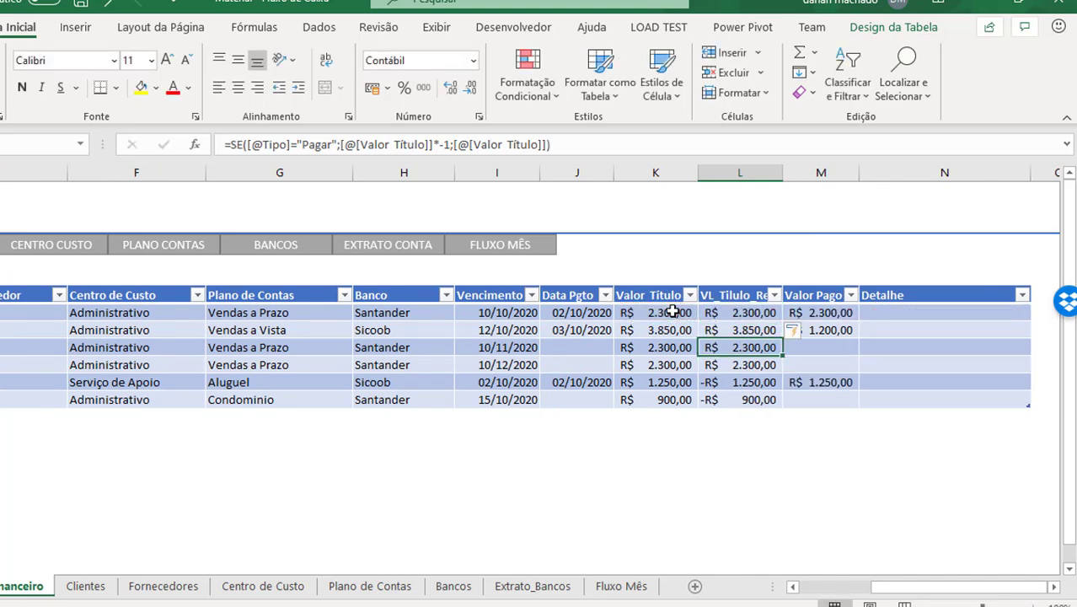
{"action": "key", "text": "Down"}
{"action": "key", "text": "Down"}
{"action": "key", "text": "Up"}
{"action": "key", "text": "Up"}
{"action": "key", "text": "Up"}
{"action": "key", "text": "Up"}
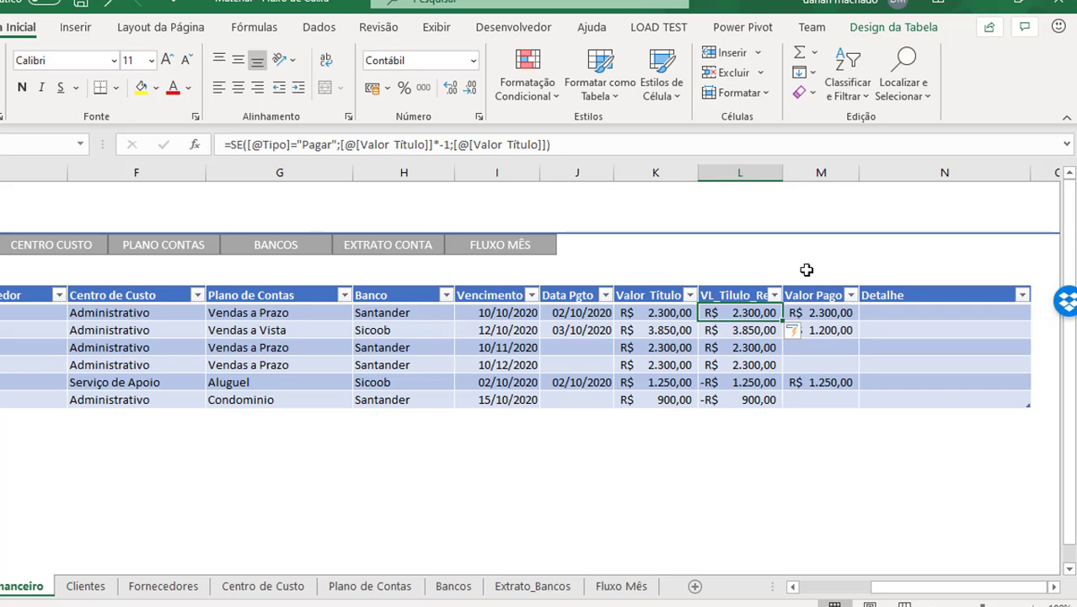
Step: Insert a column before Detalhe with the header VL_Pago_R
{"action": "left_click", "coordinate": [881, 172]}
{"action": "right_click", "coordinate": [884, 172]}
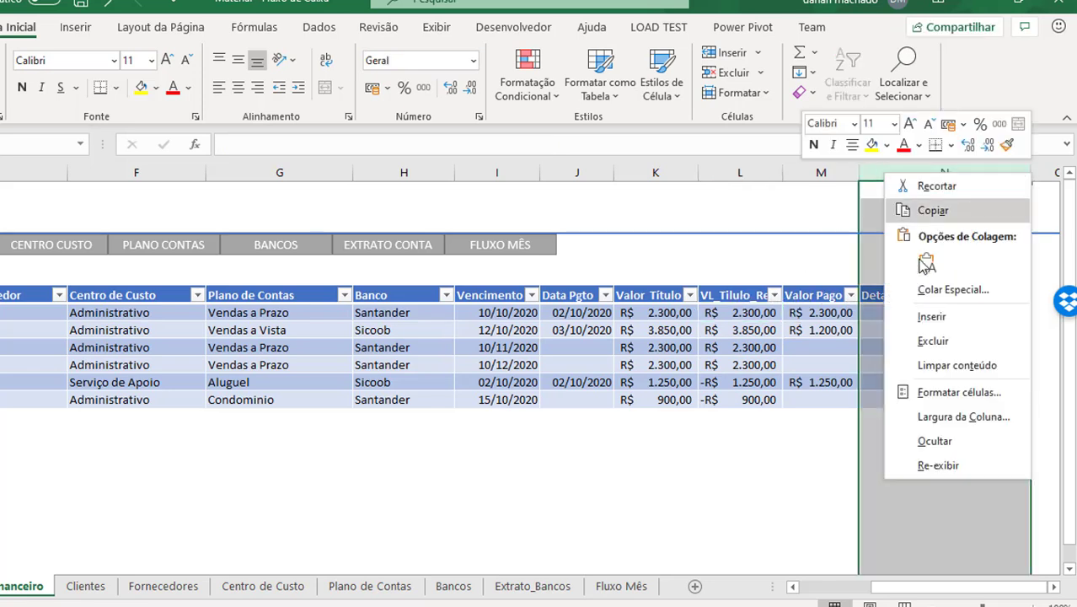
{"action": "left_click", "coordinate": [931, 317]}
{"action": "left_click", "coordinate": [898, 295]}
{"action": "double_click", "coordinate": [898, 295]}
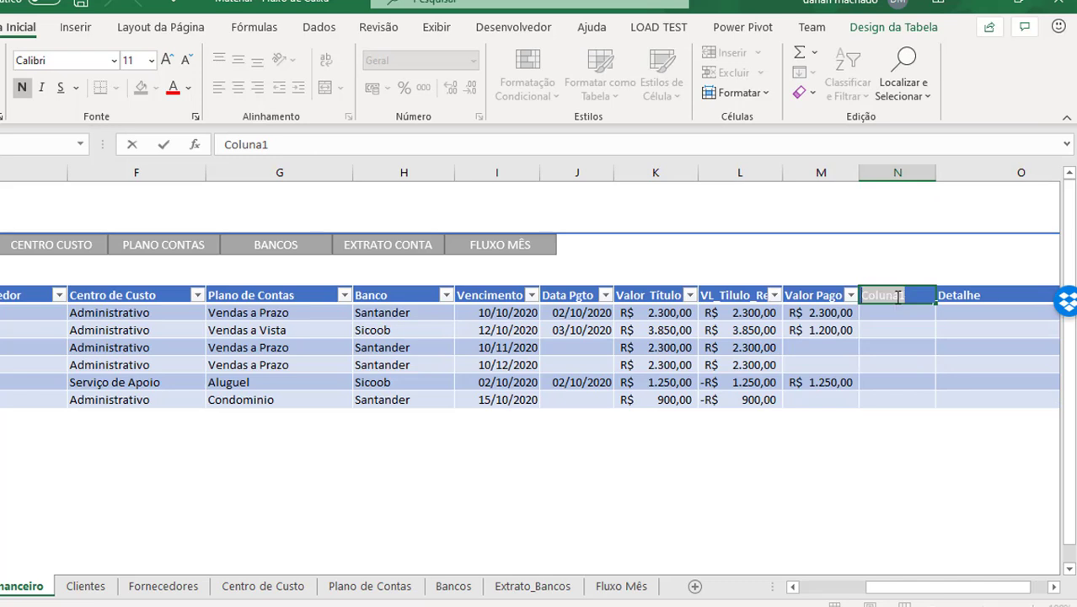
{"action": "type", "text": "VL_Pago"}
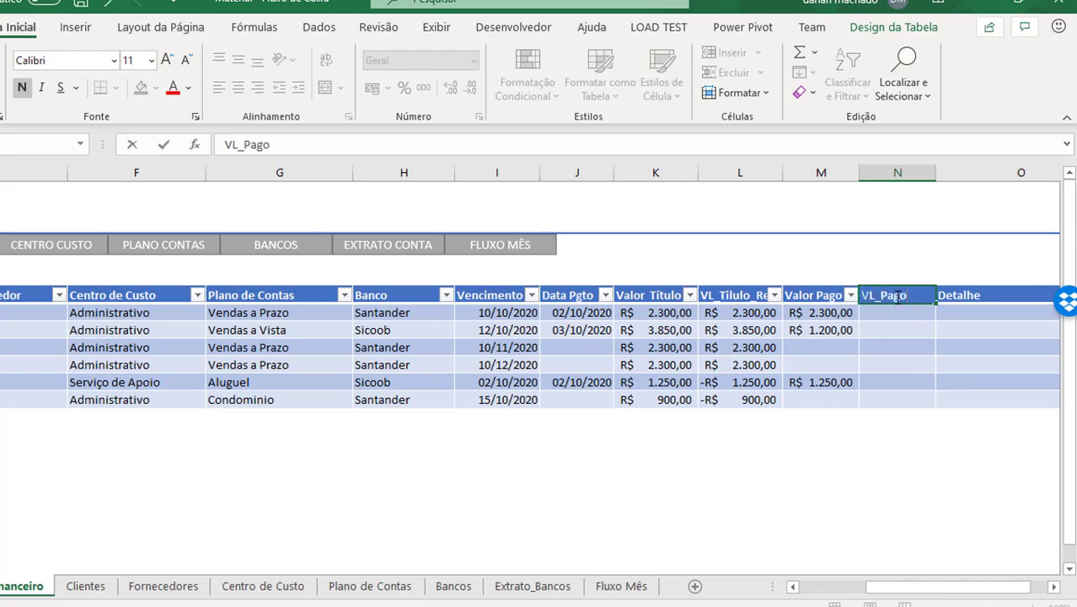
{"action": "type", "text": "_R"}
{"action": "key", "text": "Return"}
{"action": "type", "text": "="}
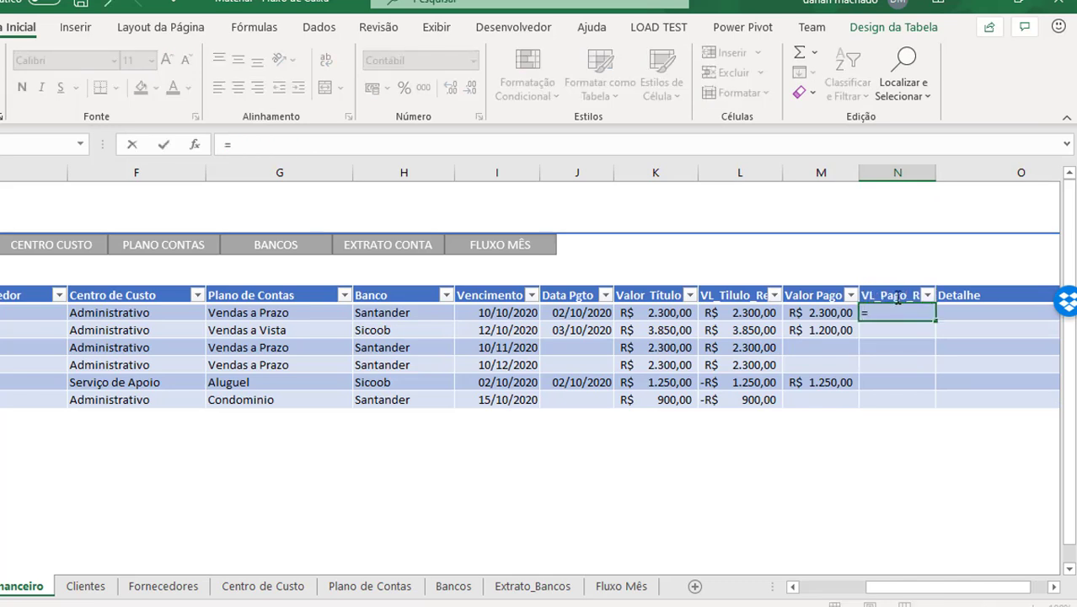
{"action": "type", "text": "se("}
{"action": "key", "text": "Left"}
{"action": "key", "text": "Left"}
{"action": "key", "text": "Left"}
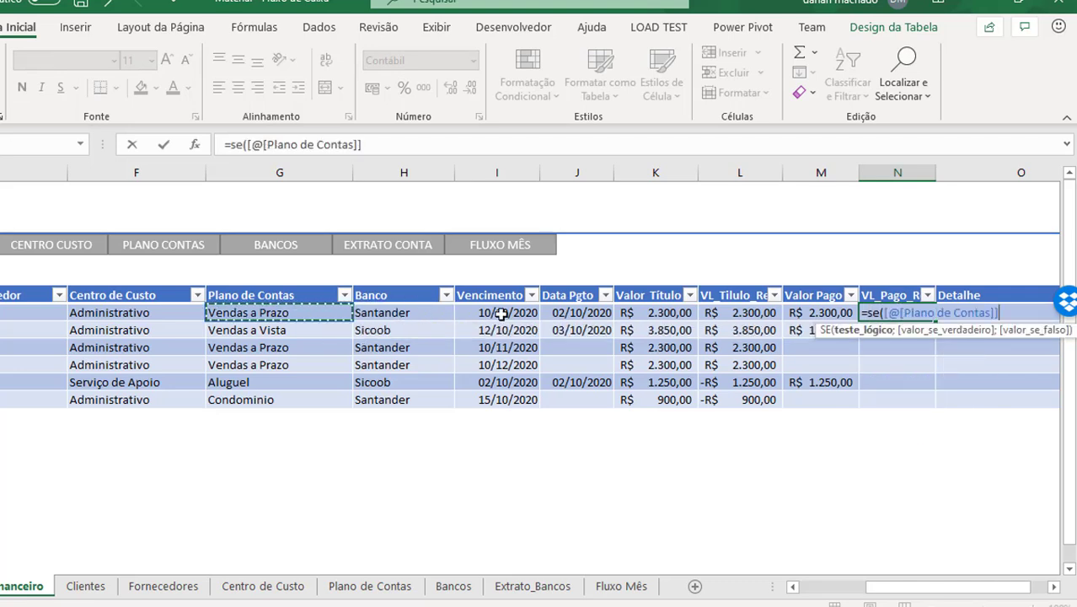
{"action": "key", "text": "Left"}
{"action": "key", "text": "Left"}
{"action": "key", "text": "Left"}
{"action": "key", "text": "Right"}
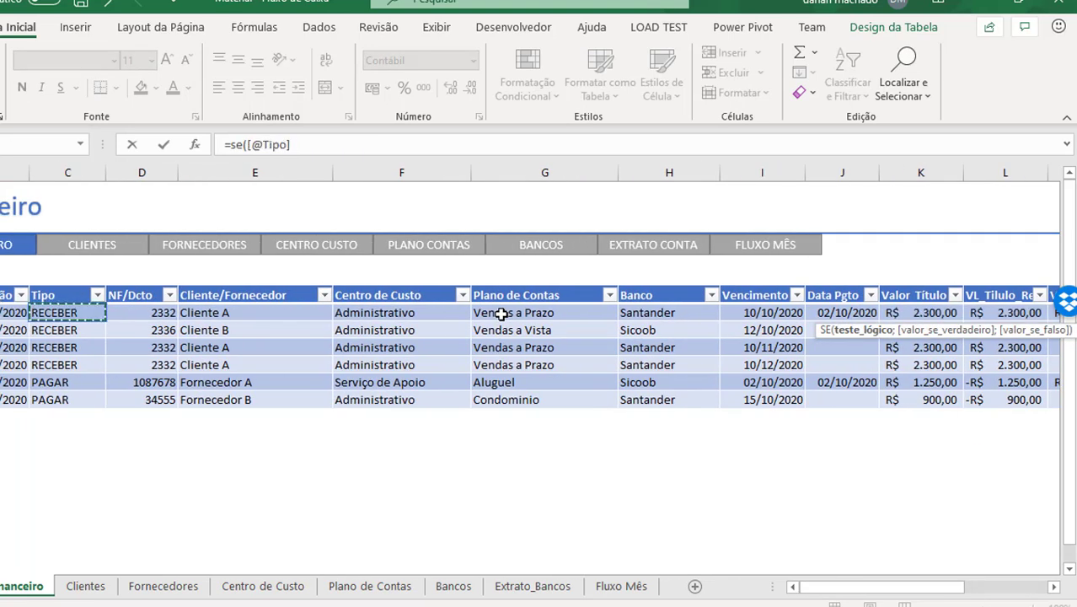
{"action": "type", "text": "=\"Pagar\";"}
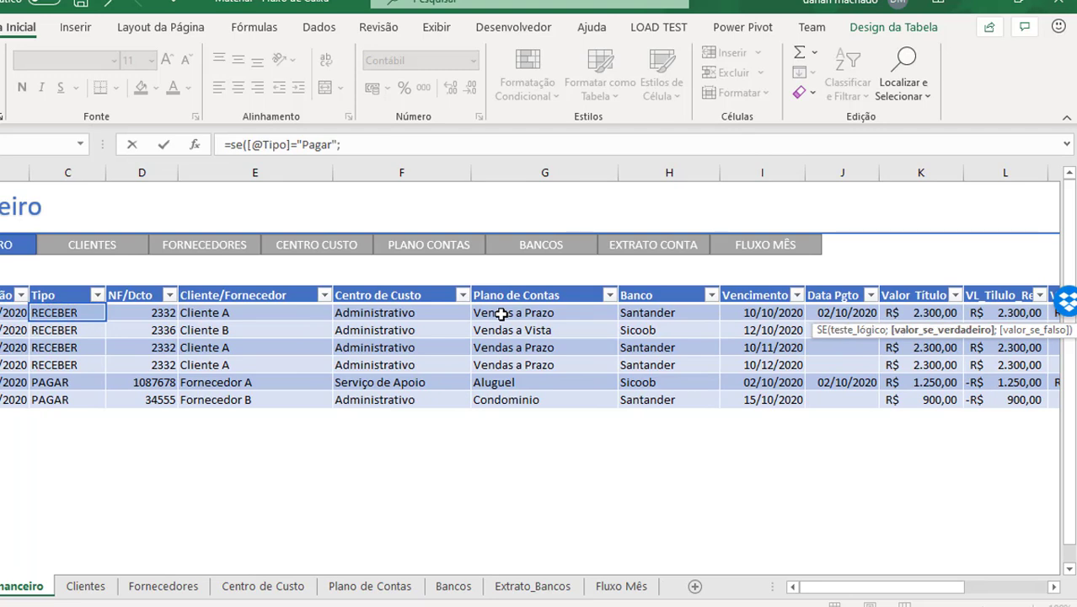
{"action": "left_click", "coordinate": [1053, 586]}
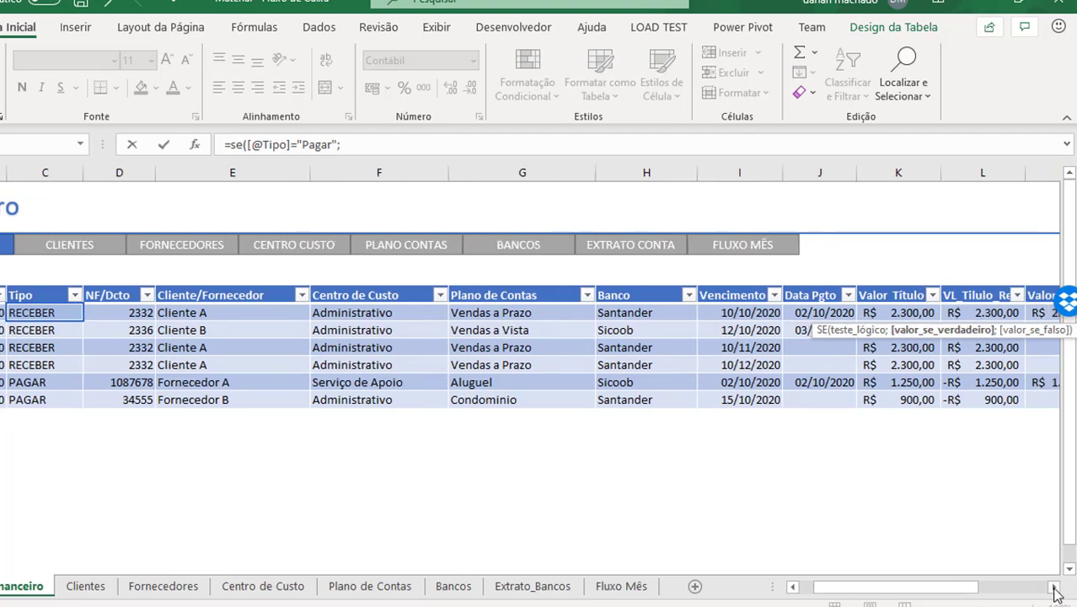
{"action": "left_click", "coordinate": [397, 307]}
{"action": "type", "text": "*"}
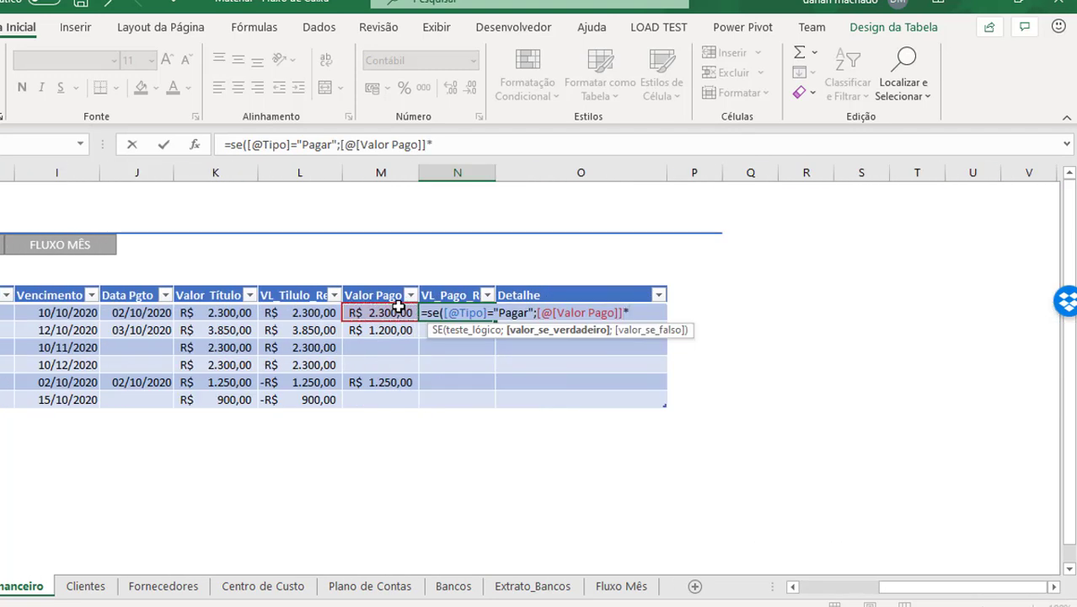
{"action": "type", "text": "-1;"}
{"action": "left_click", "coordinate": [385, 312]}
Step: Commit the VL_Pago_R formula so it fills the column
{"action": "key", "text": "Return"}
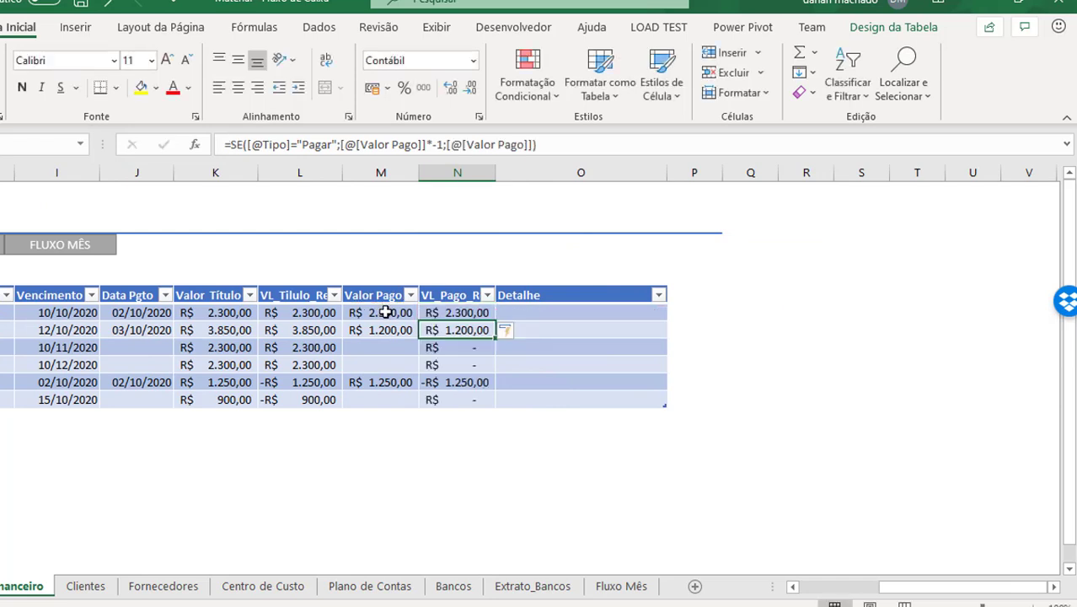
{"action": "key", "text": "Down"}
{"action": "key", "text": "Down"}
{"action": "key", "text": "Up"}
{"action": "key", "text": "Up"}
{"action": "key", "text": "Up"}
{"action": "key", "text": "Up"}
Step: Give the VL_Tilulo_Real and VL_Pago_R headers a green fill
{"action": "key", "text": "Left"}
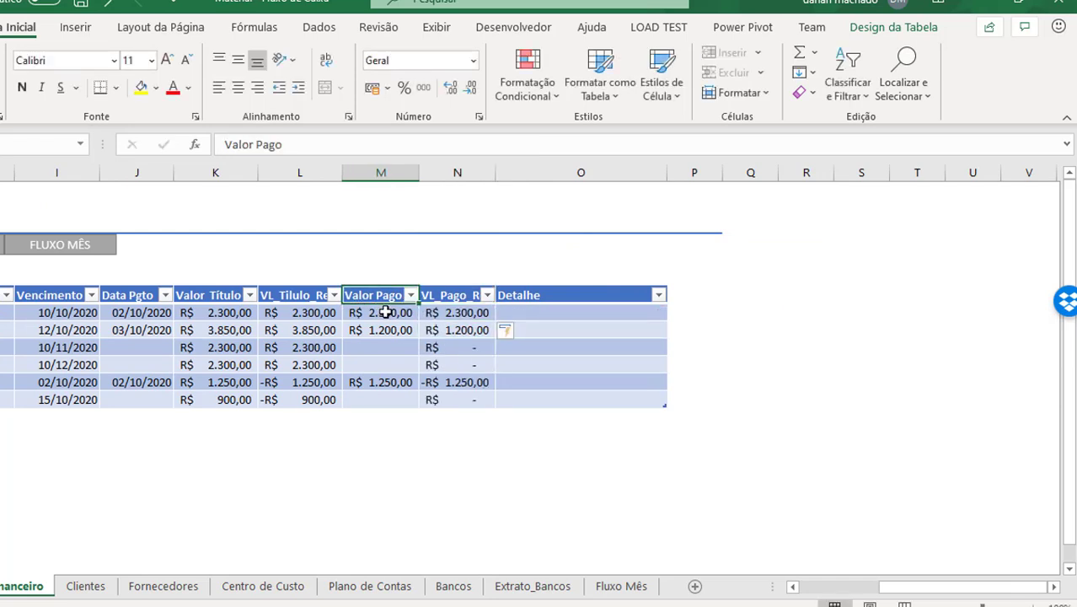
{"action": "key", "text": "Left"}
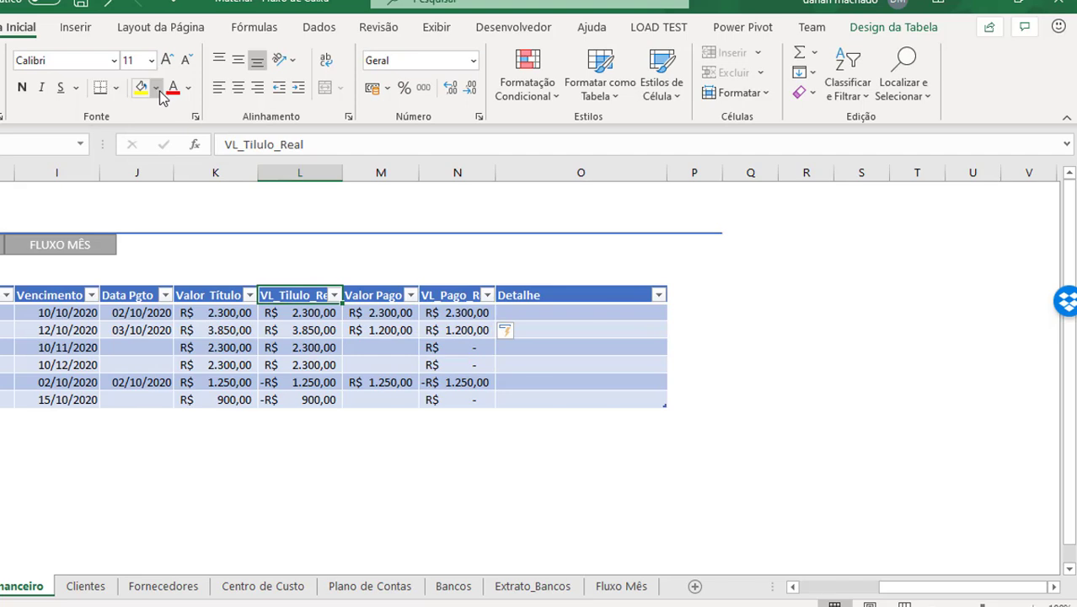
{"action": "left_click", "coordinate": [156, 88]}
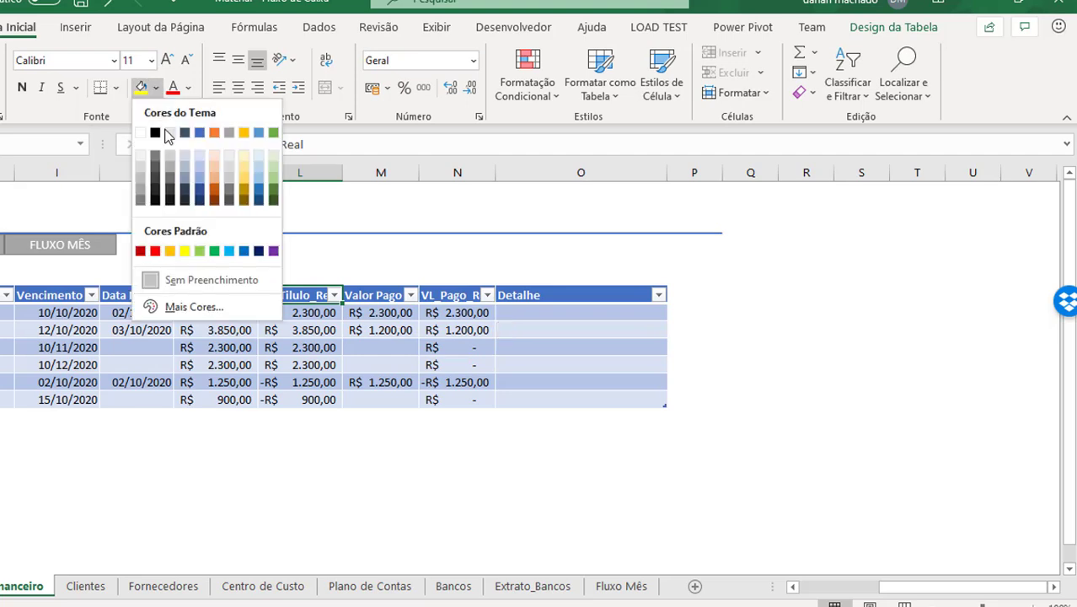
{"action": "left_click", "coordinate": [273, 132]}
{"action": "left_click", "coordinate": [444, 293]}
{"action": "key", "text": "Down"}
{"action": "key", "text": "Down"}
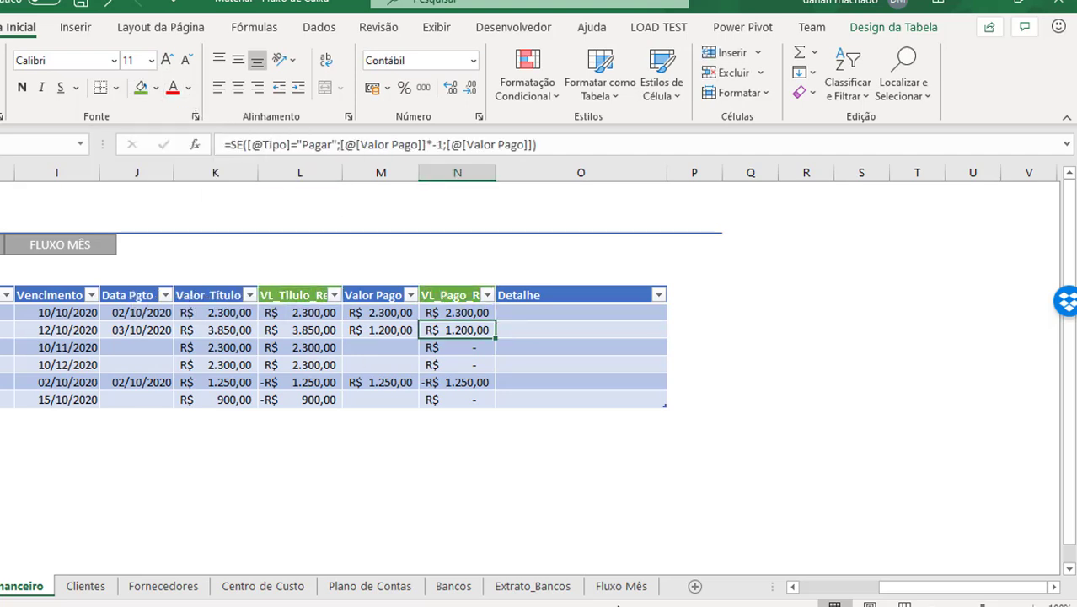
Step: Refresh the Fluxo Mês pivot to pick up the new columns
{"action": "left_click", "coordinate": [619, 587]}
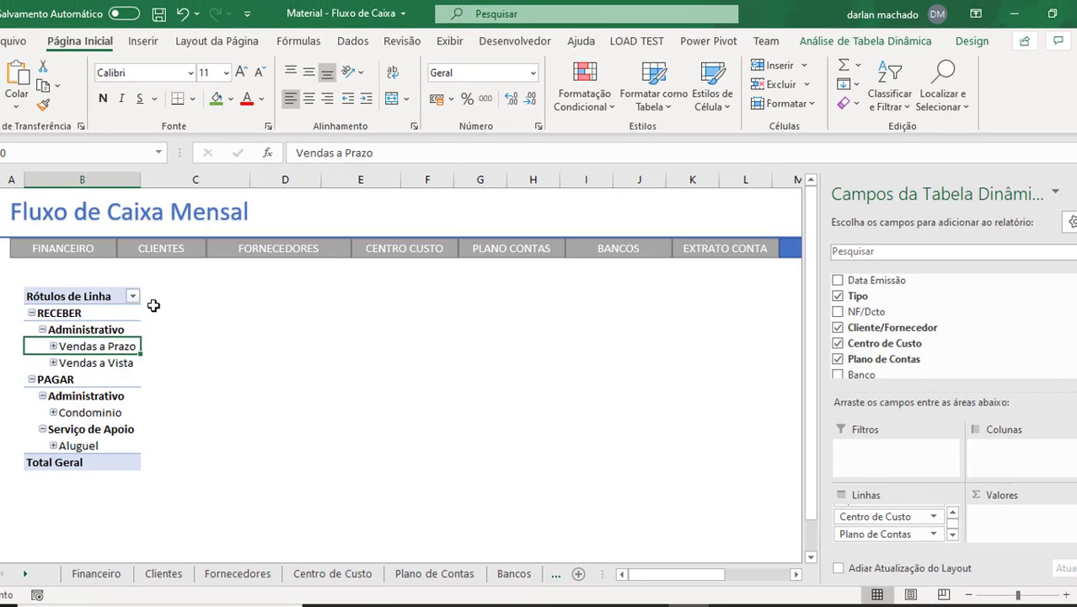
{"action": "right_click", "coordinate": [91, 325]}
{"action": "left_click", "coordinate": [142, 318]}
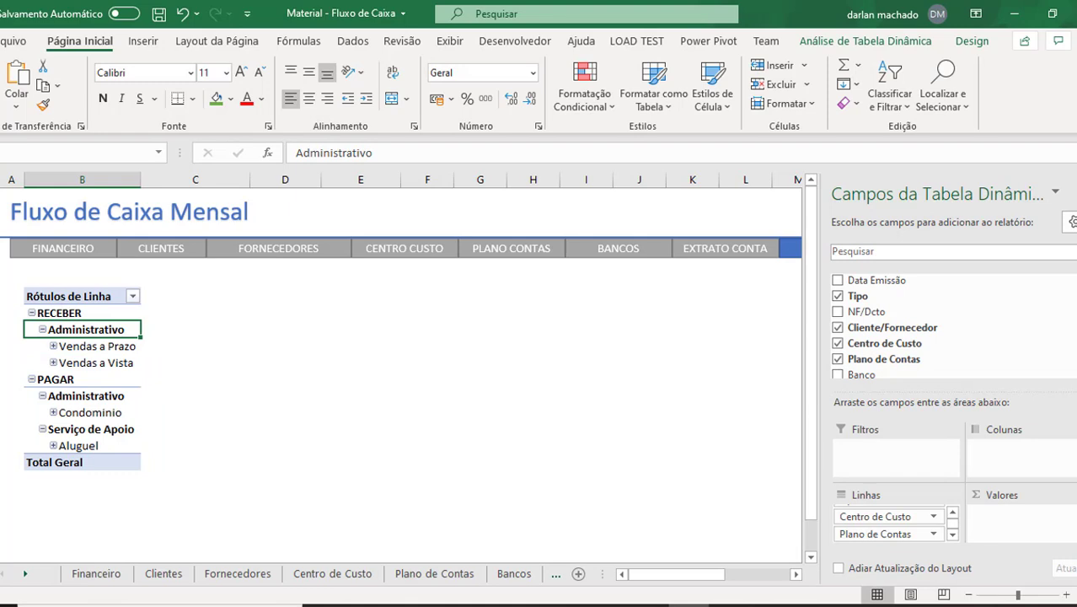
{"action": "scroll", "coordinate": [885, 316], "scroll_direction": "down", "scroll_amount": 3}
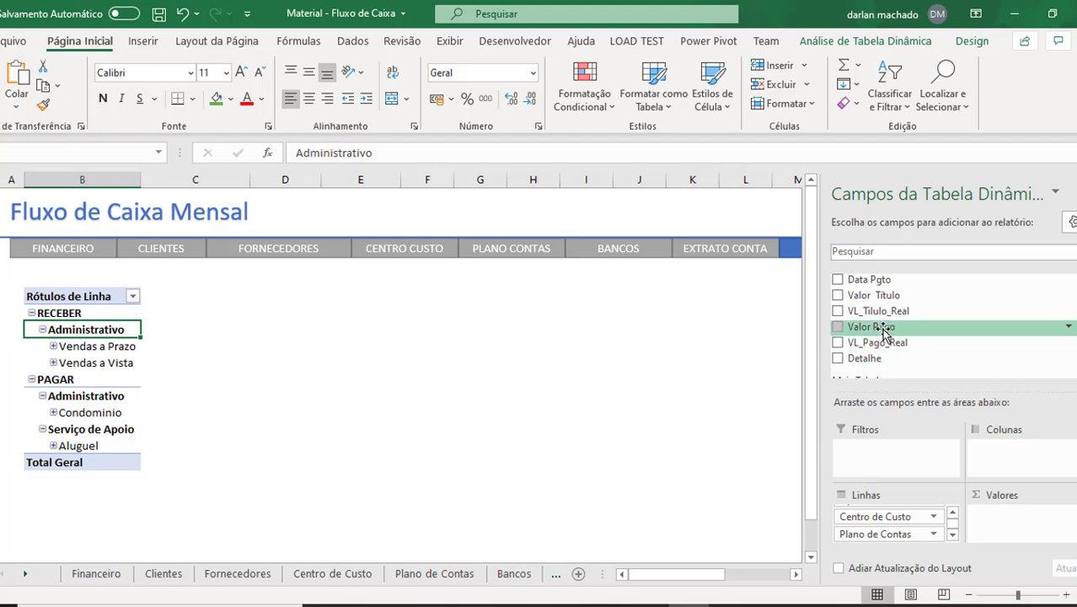
Step: Try Valor Pago in the pivot values, remove it, and return to Financeiro
{"action": "left_click_drag", "start_coordinate": [883, 331], "coordinate": [1028, 524]}
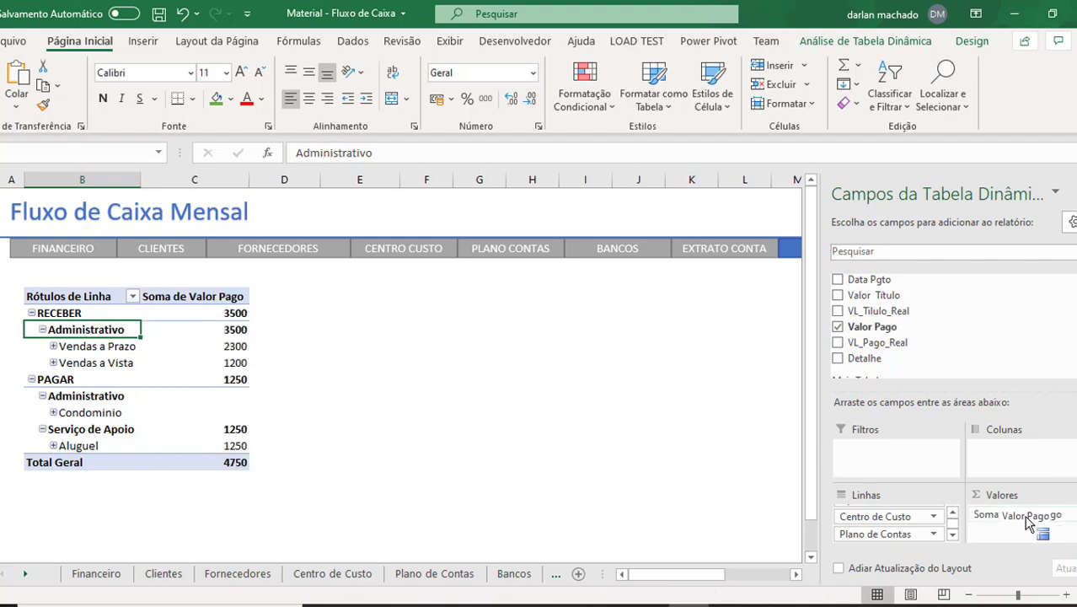
{"action": "mouse_move", "coordinate": [1028, 524]}
{"action": "left_mouse_down"}
{"action": "mouse_move", "coordinate": [894, 333]}
{"action": "mouse_move", "coordinate": [1010, 524]}
{"action": "mouse_move", "coordinate": [938, 332]}
{"action": "mouse_move", "coordinate": [1017, 540]}
{"action": "left_mouse_up"}
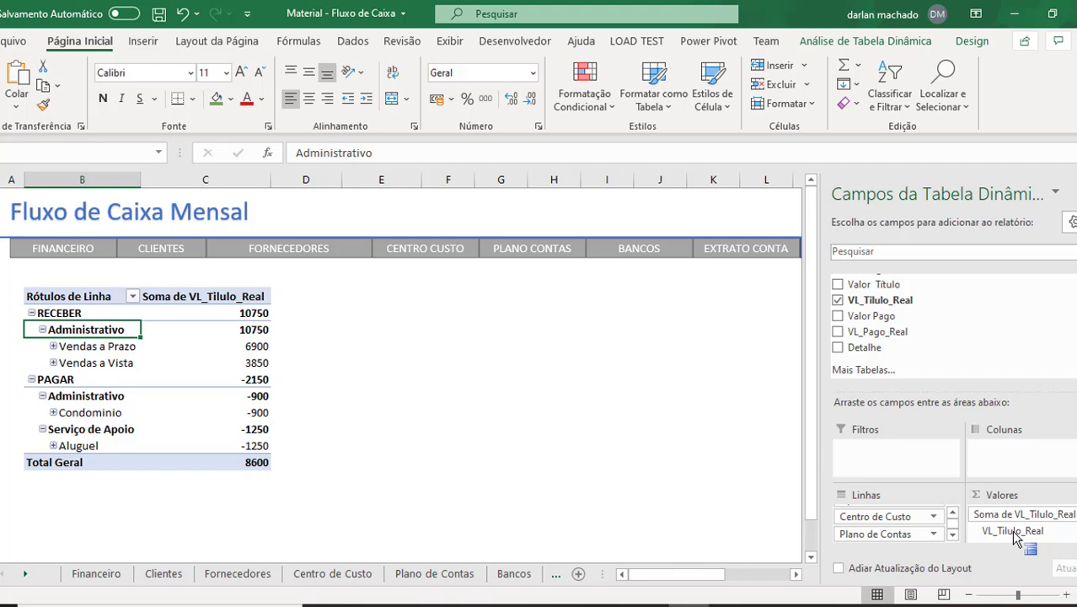
{"action": "left_click", "coordinate": [98, 575]}
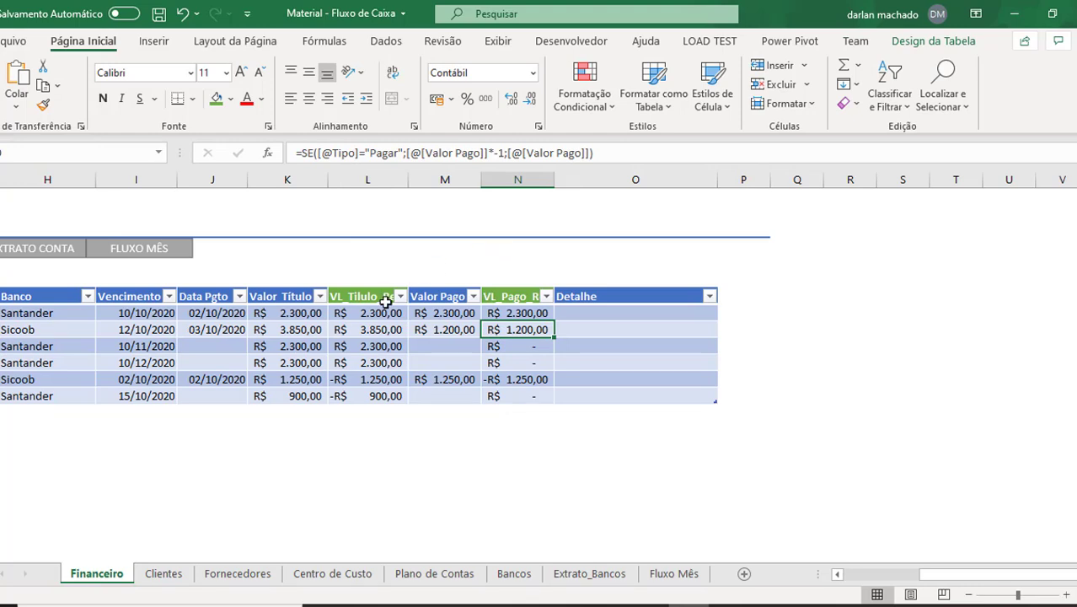
Step: Insert a table column before Detalhe and name its header Vl_Fluxo_Real
{"action": "right_click", "coordinate": [569, 175]}
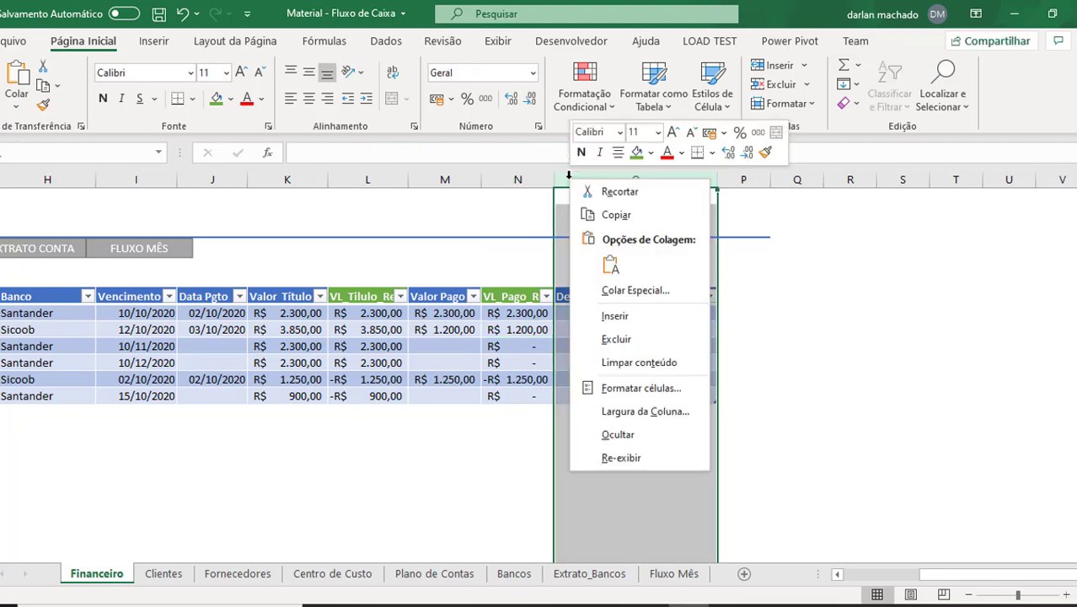
{"action": "left_click", "coordinate": [620, 314]}
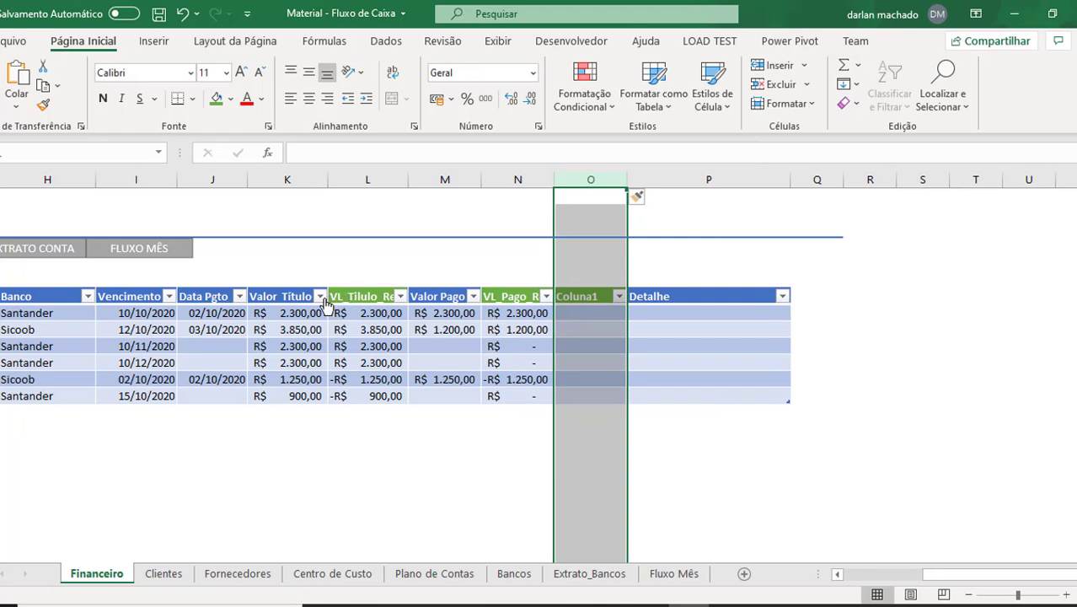
{"action": "left_click", "coordinate": [606, 297]}
{"action": "key", "text": "BackSpace"}
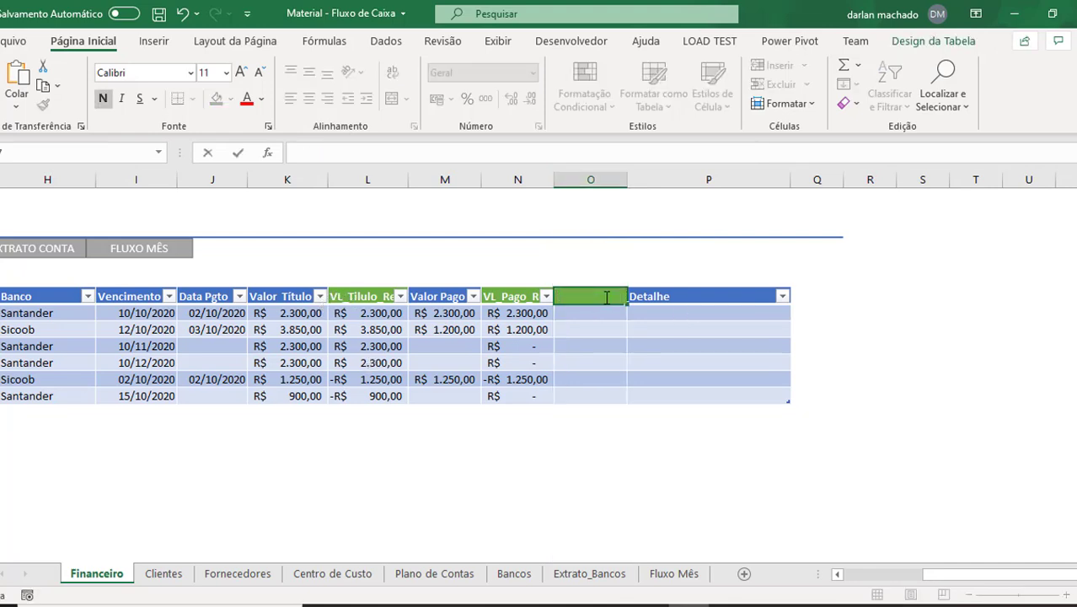
{"action": "type", "text": "Vl_Fluxo"}
{"action": "type", "text": "_Re"}
{"action": "key", "text": "Return"}
{"action": "type", "text": "="}
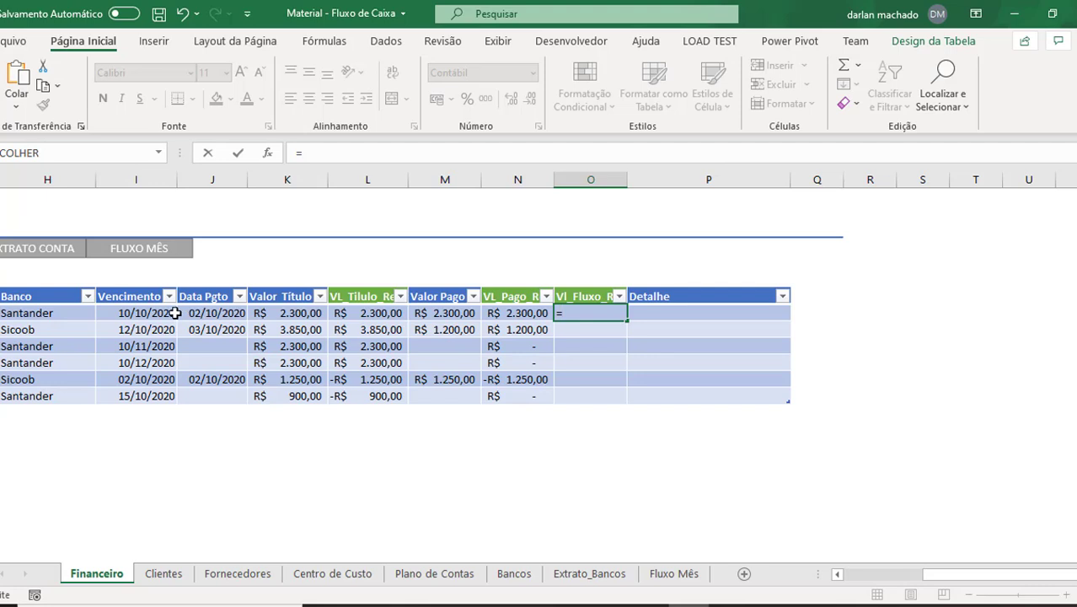
{"action": "left_click", "coordinate": [126, 314]}
{"action": "type", "text": "<"}
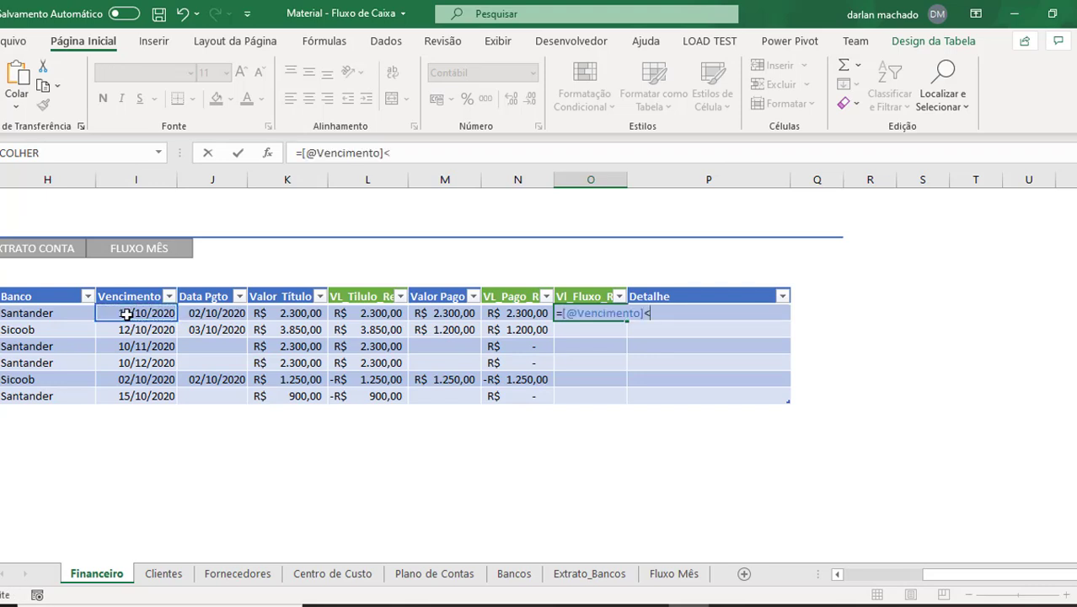
{"action": "key", "text": "BackSpace"}
{"action": "key", "text": "BackSpace"}
{"action": "key", "text": "BackSpace"}
{"action": "key", "text": "BackSpace"}
{"action": "key", "text": "BackSpace"}
{"action": "key", "text": "BackSpace"}
{"action": "key", "text": "BackSpace"}
{"action": "key", "text": "BackSpace"}
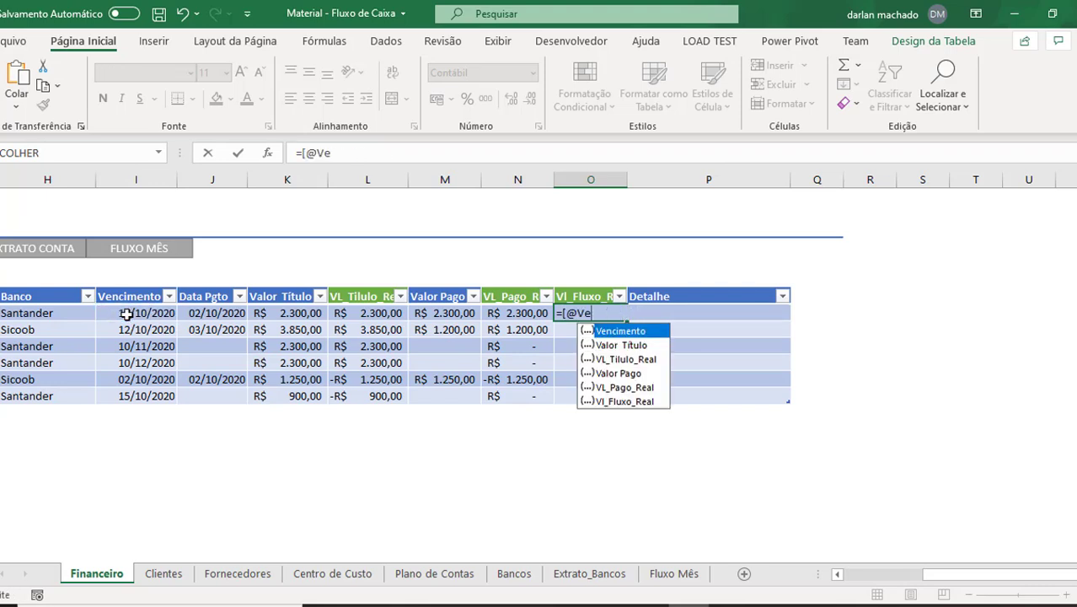
{"action": "key", "text": "BackSpace"}
{"action": "key", "text": "BackSpace"}
{"action": "key", "text": "BackSpace"}
{"action": "key", "text": "Escape"}
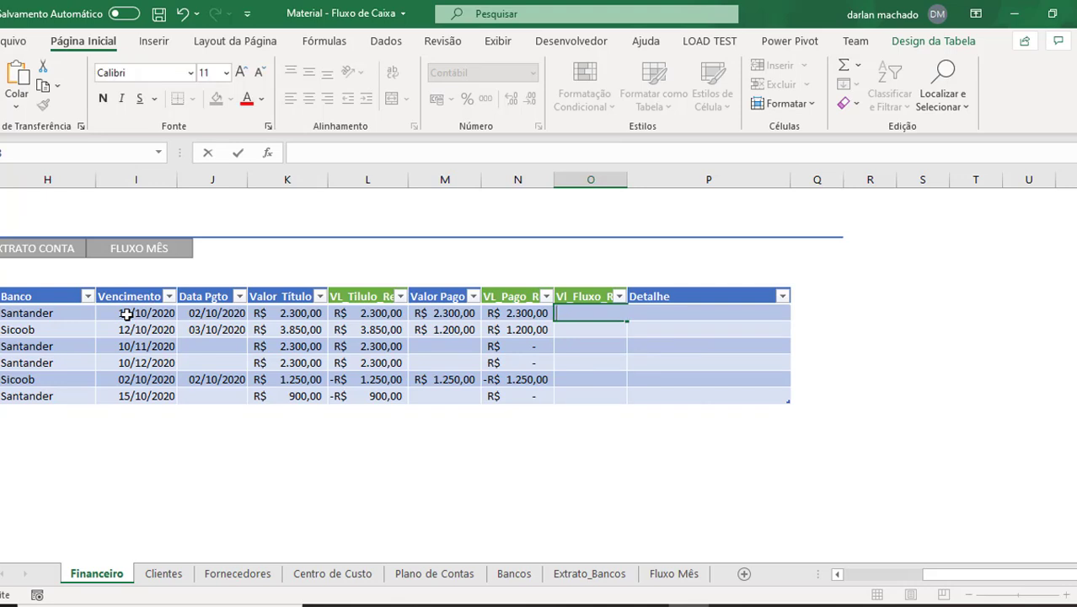
{"action": "type", "text": "=se("}
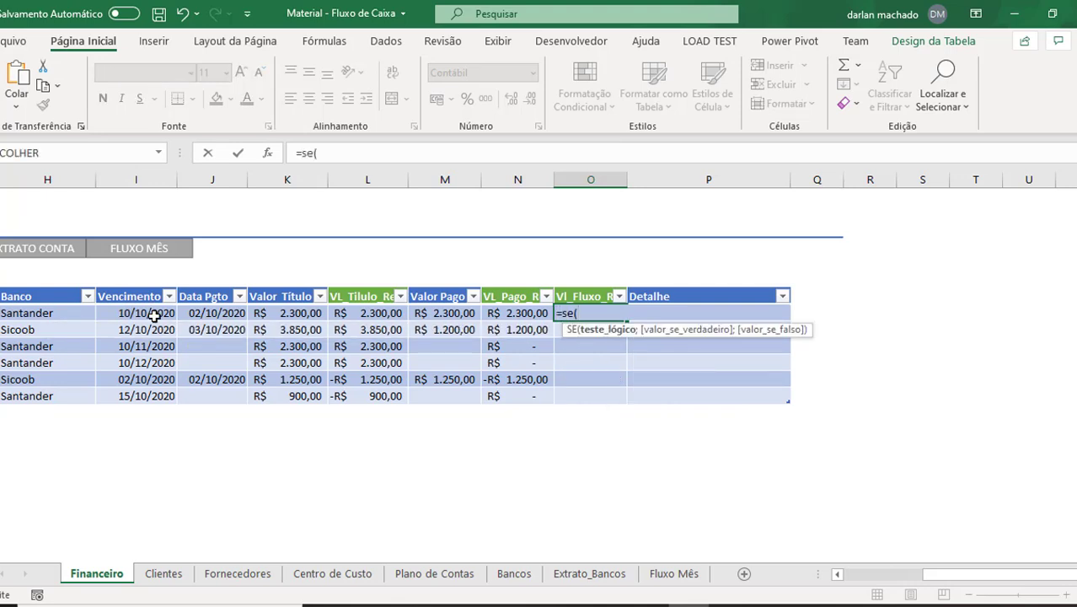
{"action": "left_click", "coordinate": [154, 315]}
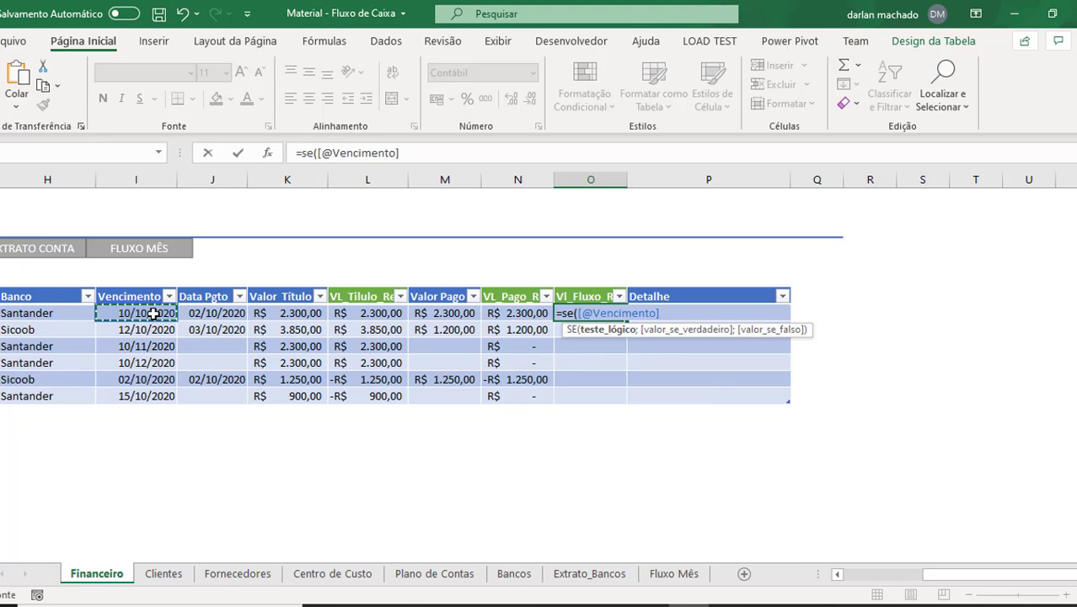
{"action": "type", "text": "<h"}
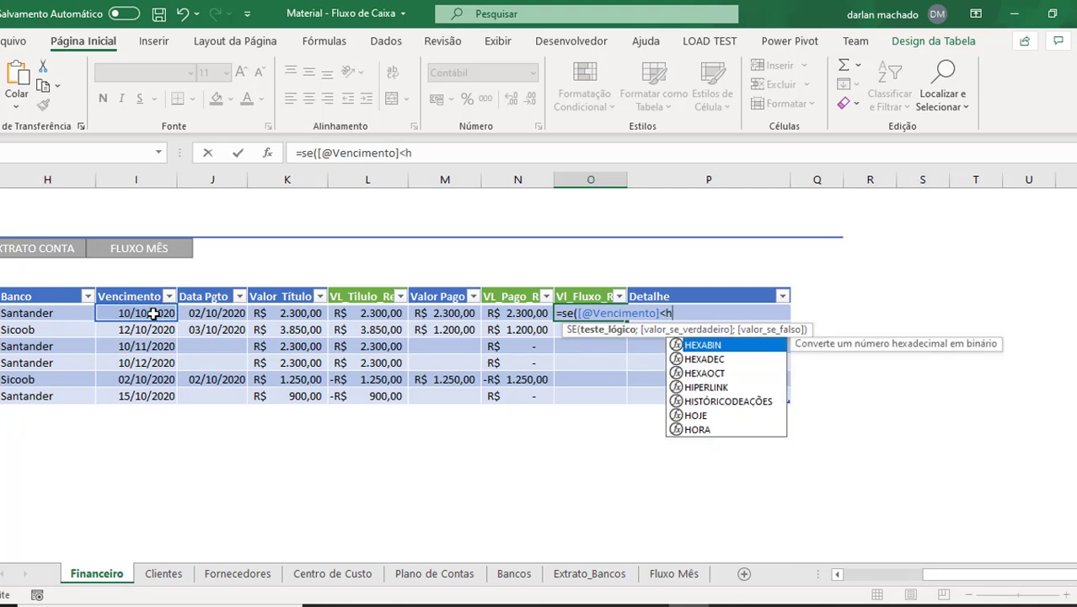
{"action": "type", "text": "oje();"}
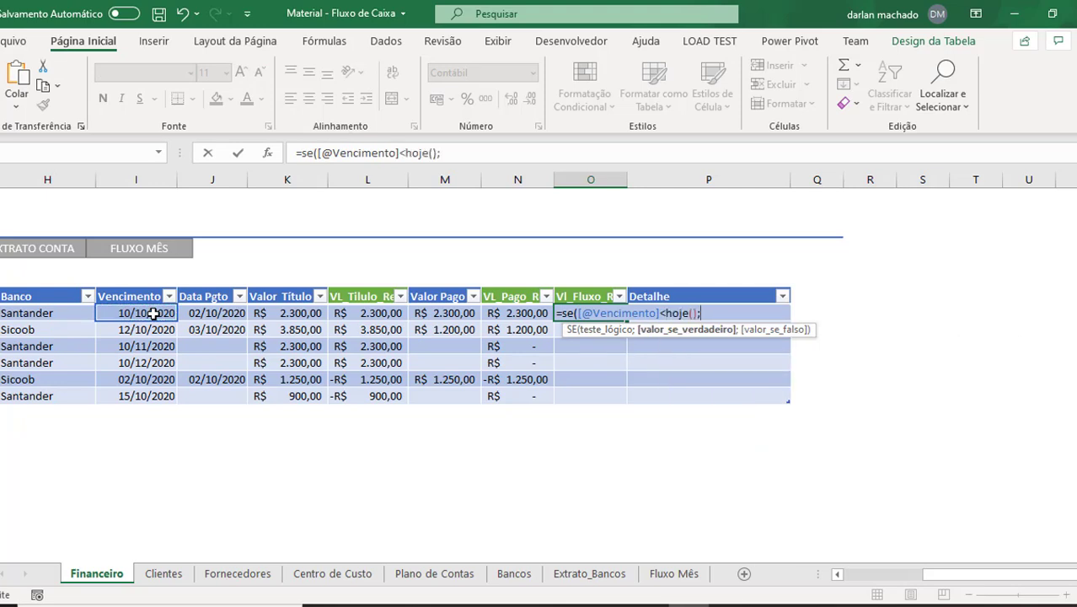
{"action": "left_click", "coordinate": [517, 313]}
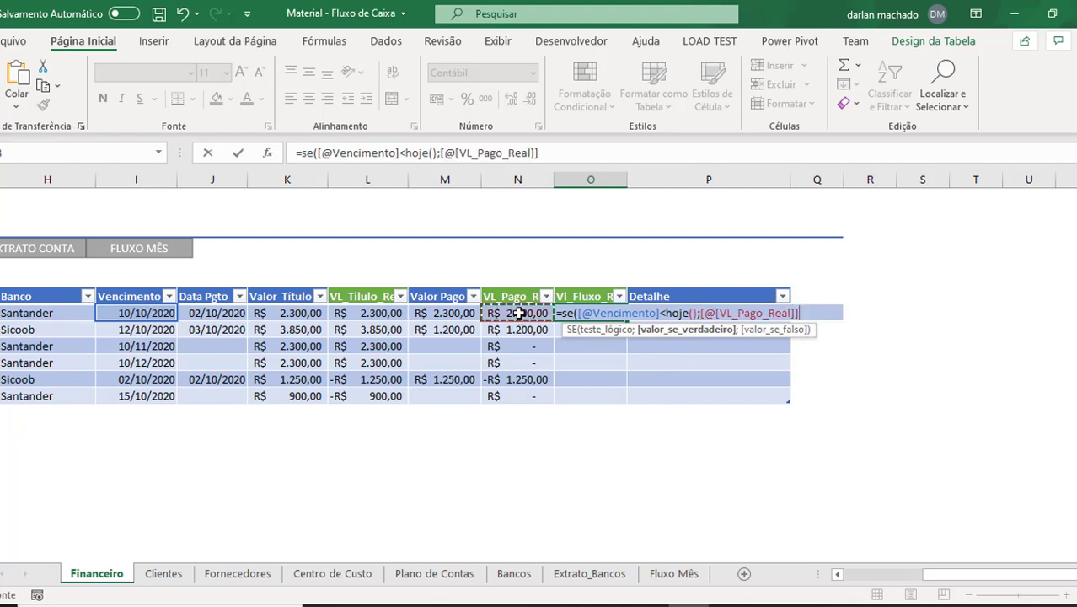
{"action": "type", "text": ";"}
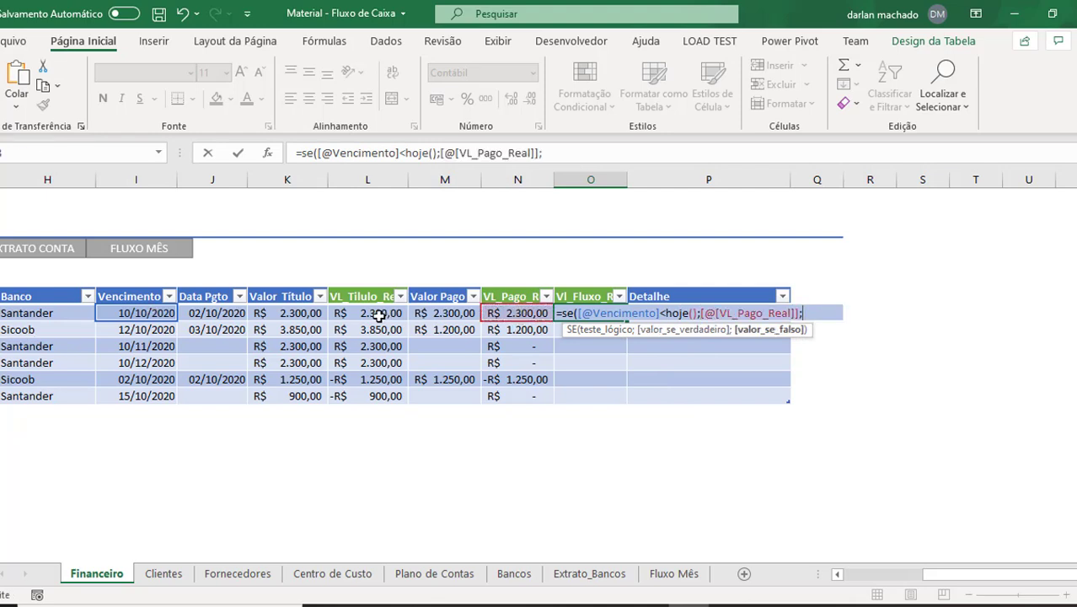
{"action": "left_click", "coordinate": [378, 313]}
{"action": "key", "text": "Return"}
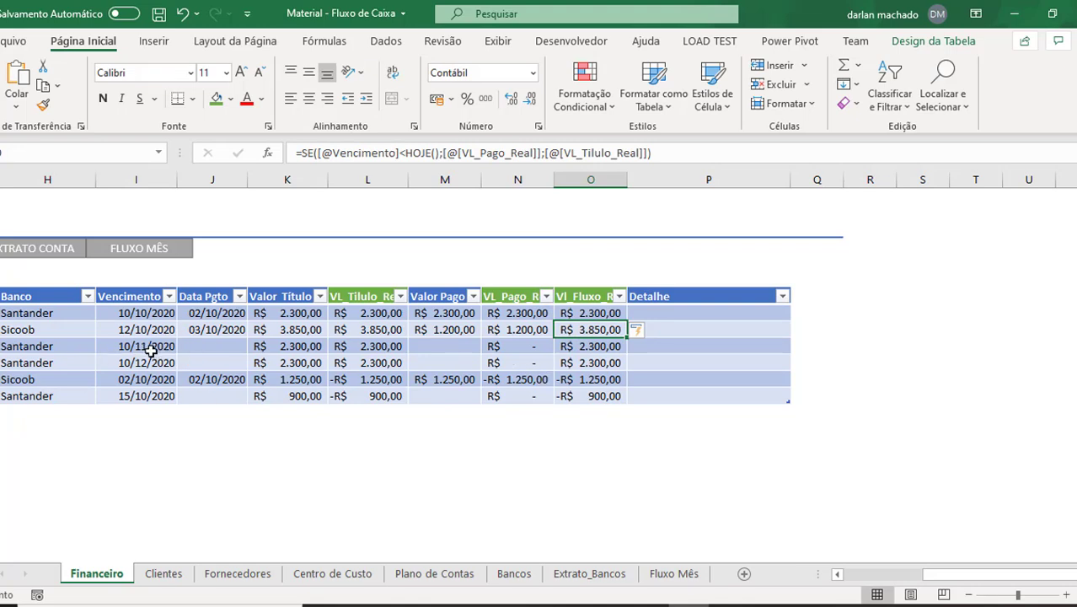
Step: Change the third Santander entry's due date from 10/11/2020 to 05/10/2020
{"action": "double_click", "coordinate": [129, 346]}
{"action": "key", "text": "BackSpace"}
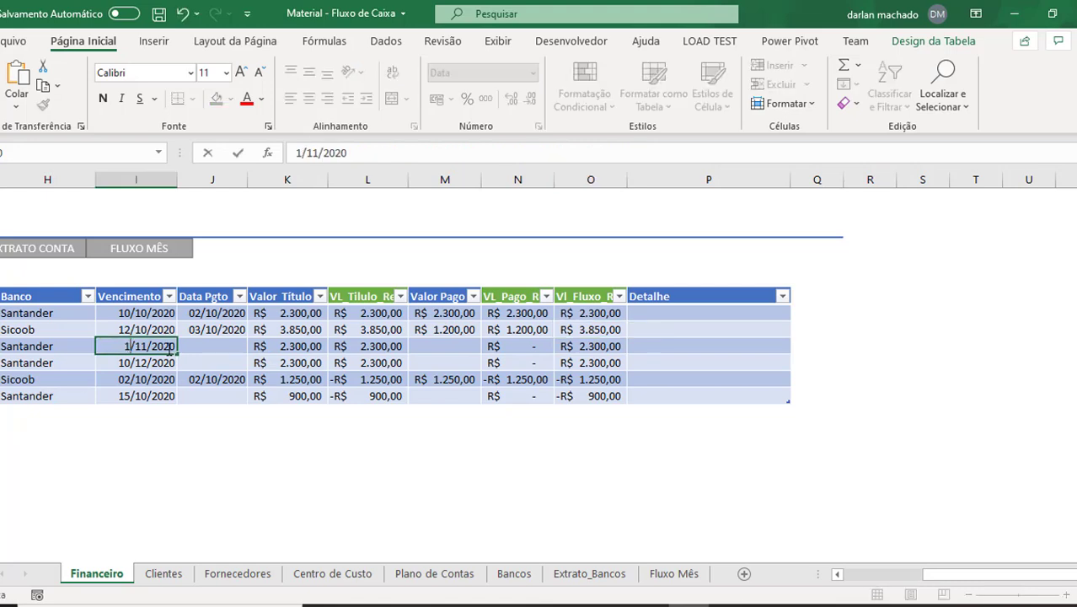
{"action": "key", "text": "BackSpace"}
{"action": "type", "text": "5"}
{"action": "key", "text": "ctrl+Return"}
{"action": "key", "text": "Down"}
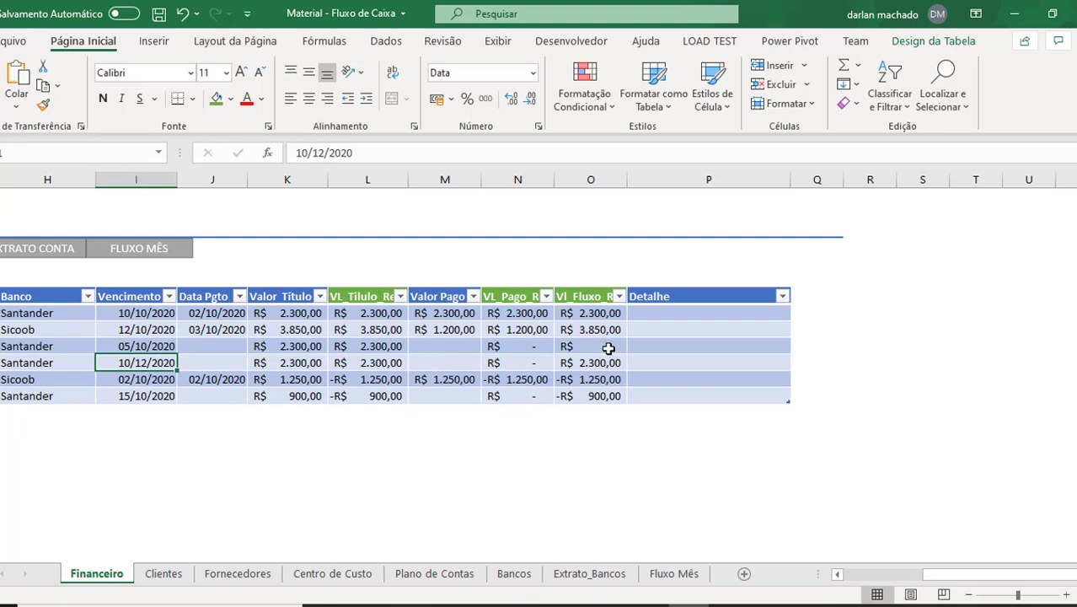
Step: Check that row's Vl_Fluxo_Real value, then switch to the Fluxo Mês pivot
{"action": "left_click", "coordinate": [608, 347]}
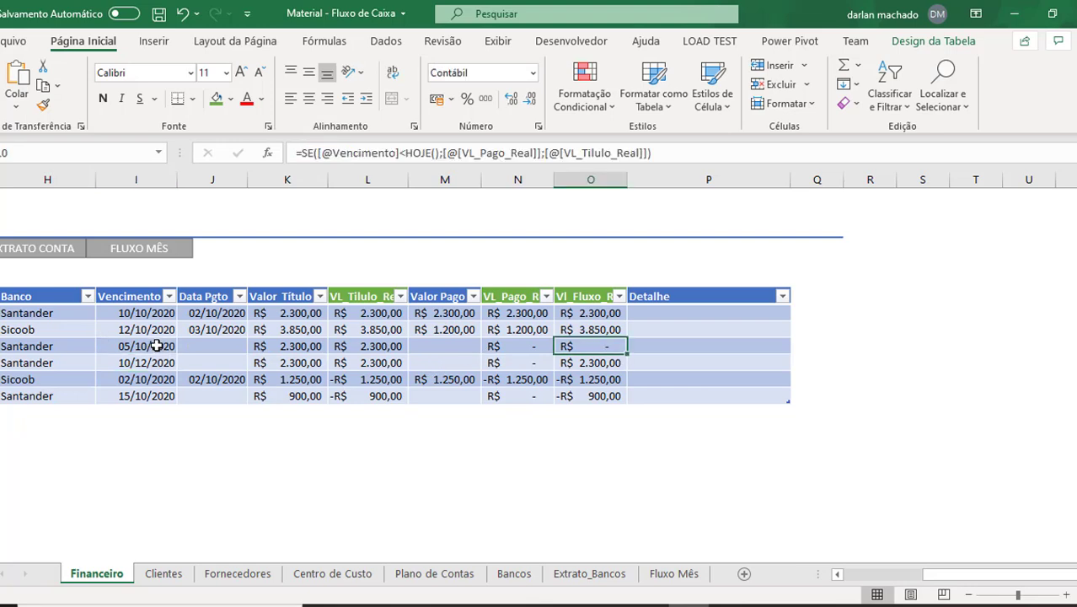
{"action": "left_click", "coordinate": [674, 574]}
{"action": "left_click", "coordinate": [185, 390]}
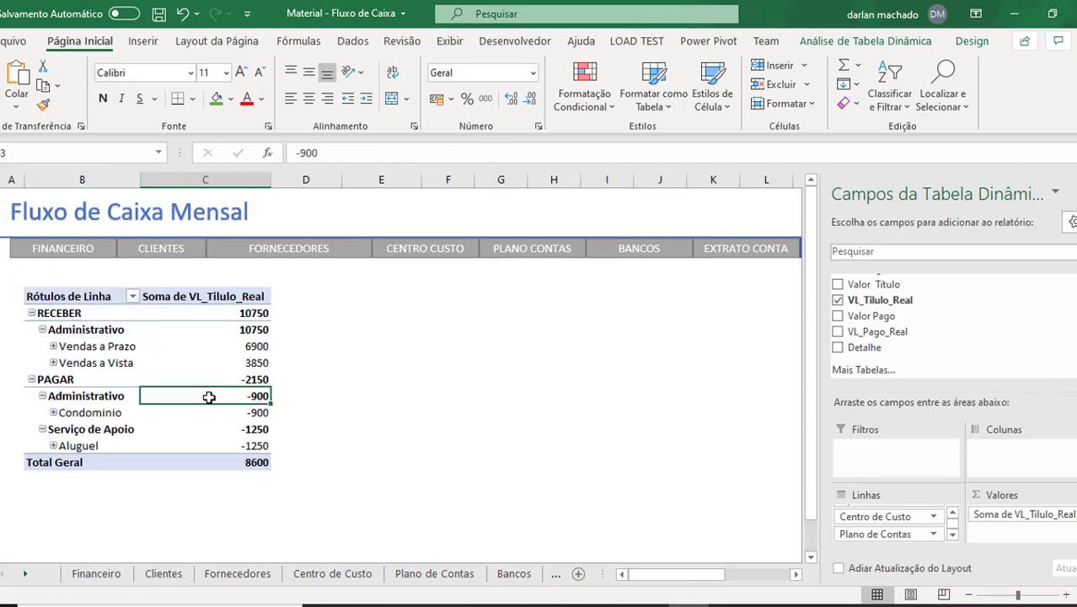
Step: Refresh the pivot and replace Soma de VL_Tilulo_Real with Vl_Fluxo_Real in Valores
{"action": "right_click", "coordinate": [234, 365]}
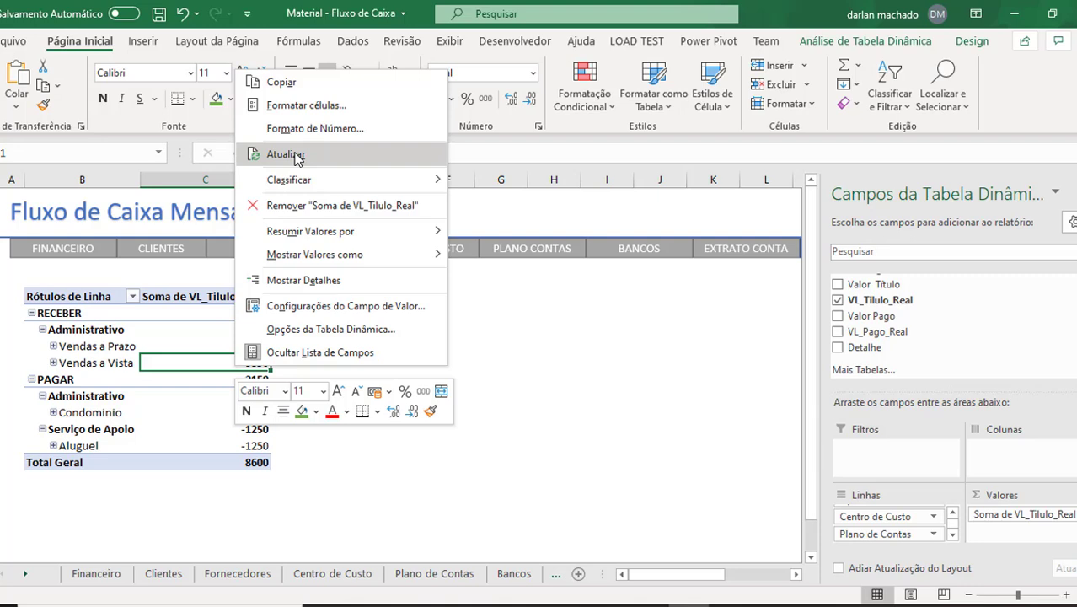
{"action": "left_click", "coordinate": [296, 156]}
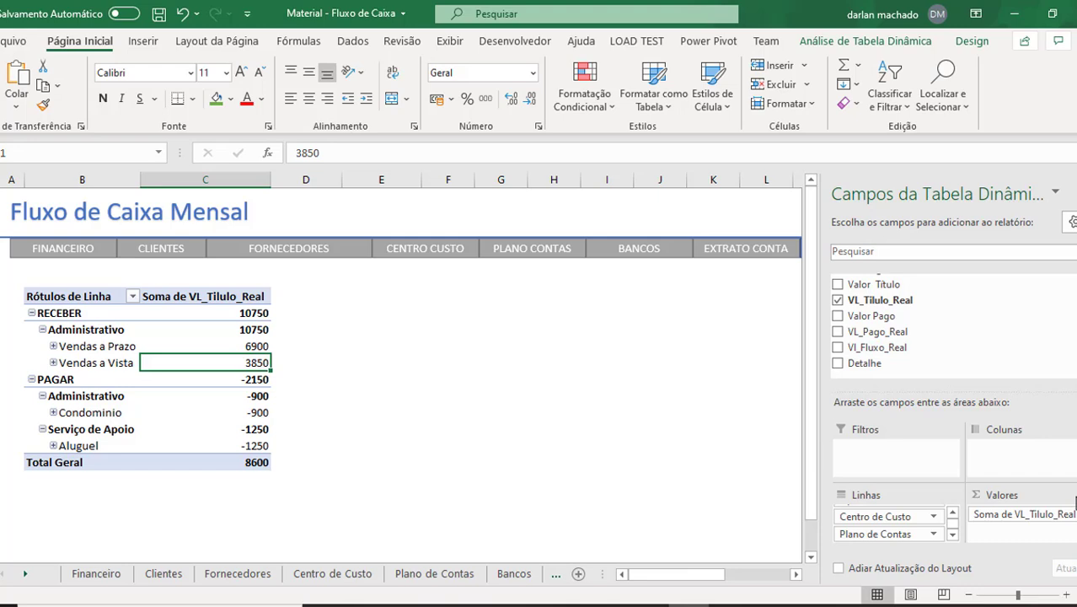
{"action": "left_click_drag", "start_coordinate": [1011, 515], "coordinate": [936, 340]}
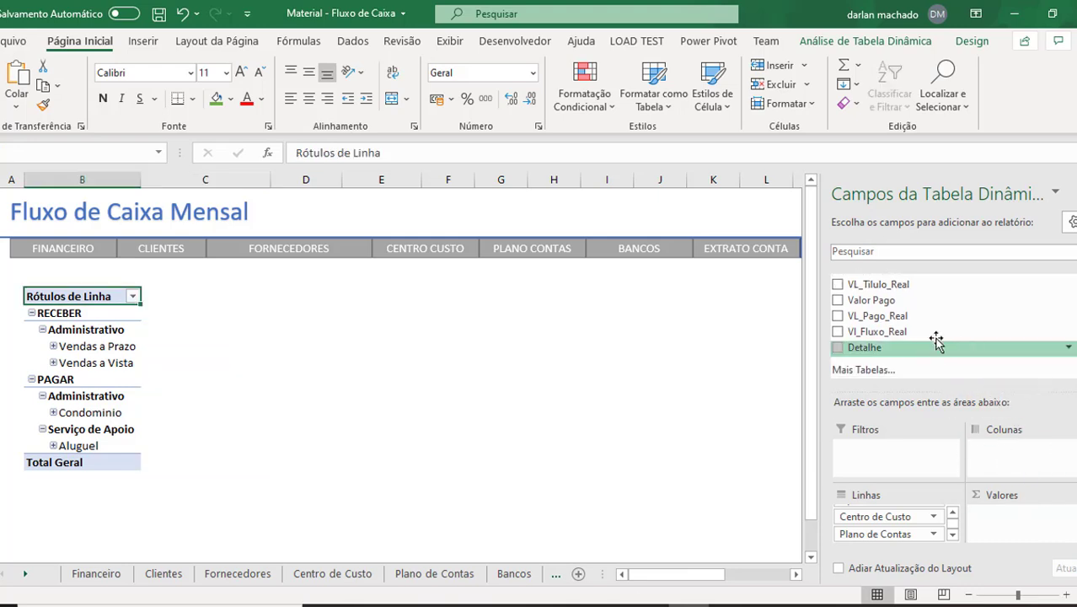
{"action": "left_click_drag", "start_coordinate": [903, 333], "coordinate": [1014, 523]}
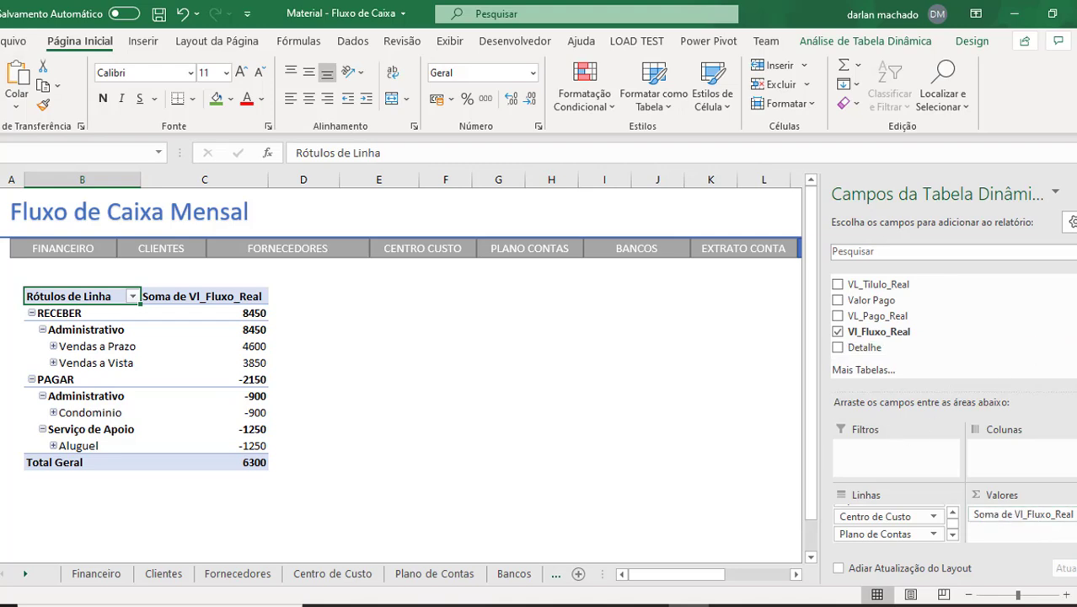
{"action": "scroll", "coordinate": [877, 324], "scroll_direction": "up", "scroll_amount": 3}
{"action": "scroll", "coordinate": [877, 325], "scroll_direction": "up", "scroll_amount": 2}
Step: On Financeiro, insert a column before Detalhe with the header MÊS_Ano
{"action": "scroll", "coordinate": [877, 325], "scroll_direction": "down", "scroll_amount": 3}
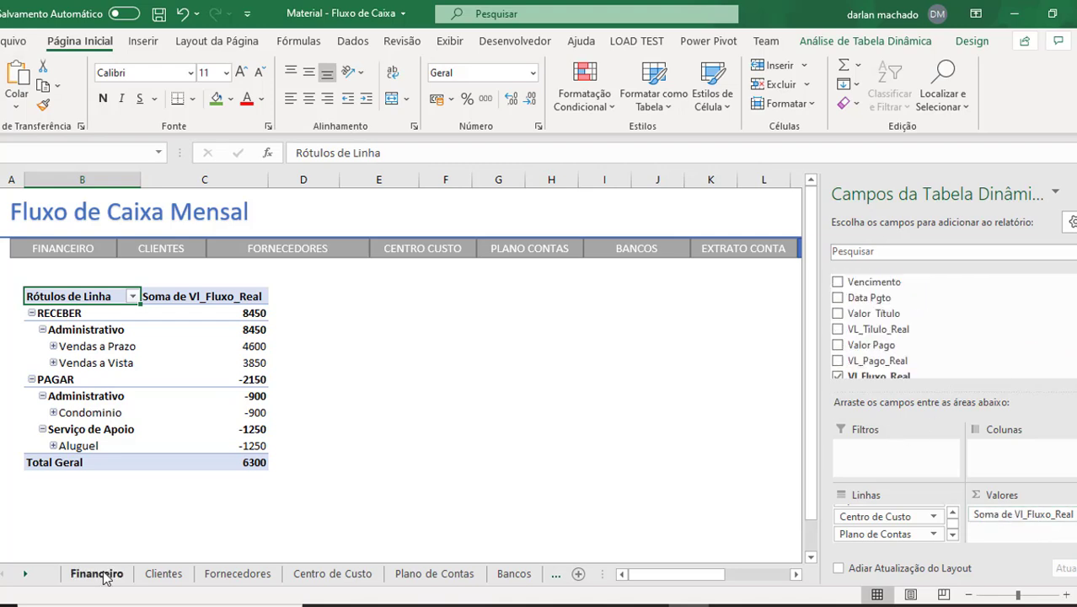
{"action": "left_click", "coordinate": [96, 574]}
{"action": "left_click", "coordinate": [693, 296]}
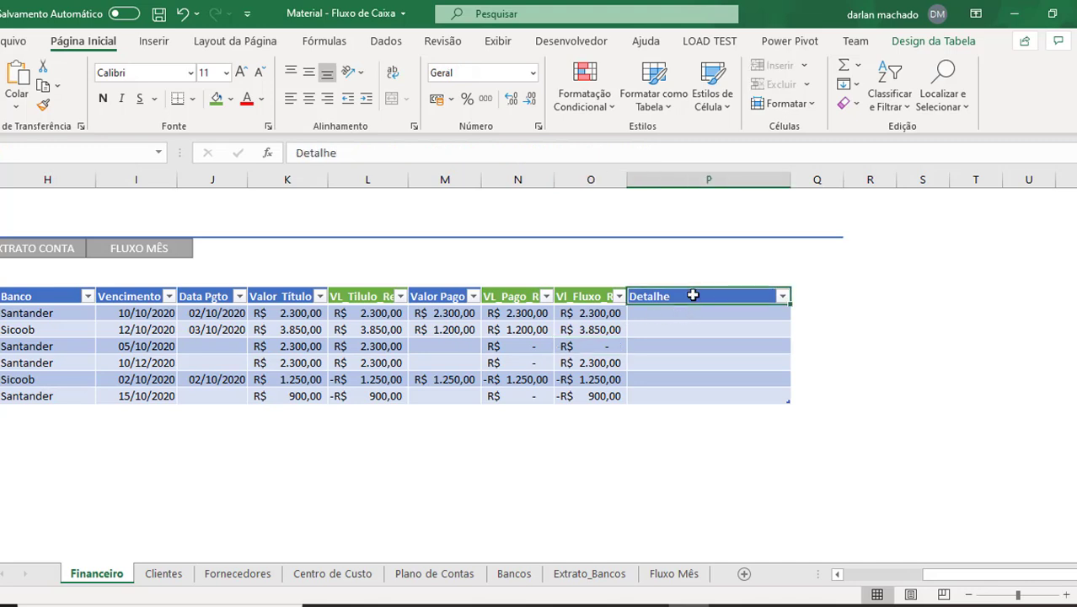
{"action": "right_click", "coordinate": [666, 179]}
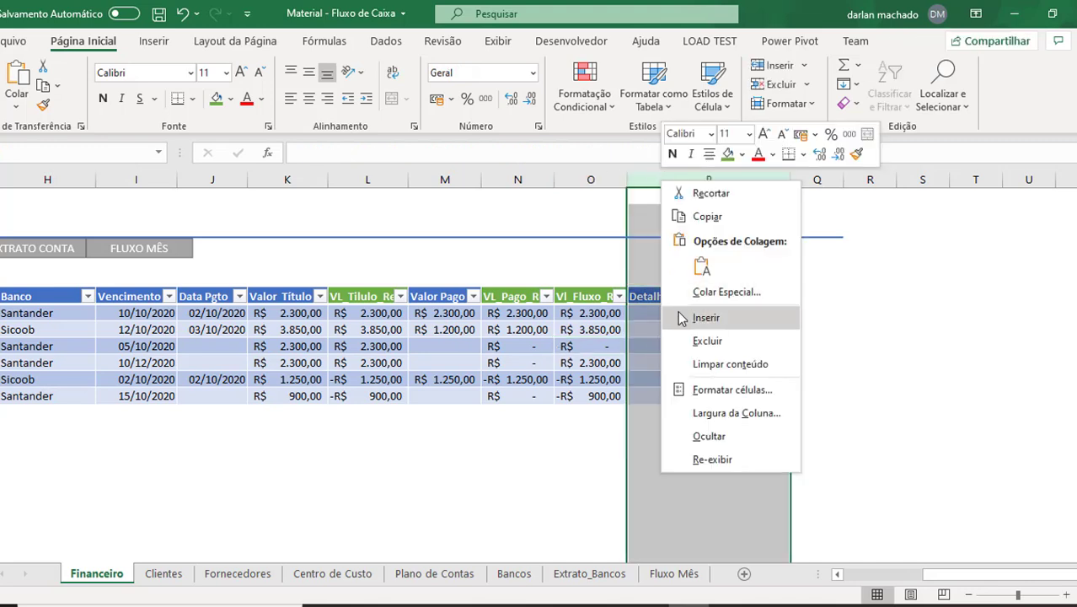
{"action": "left_click", "coordinate": [704, 327]}
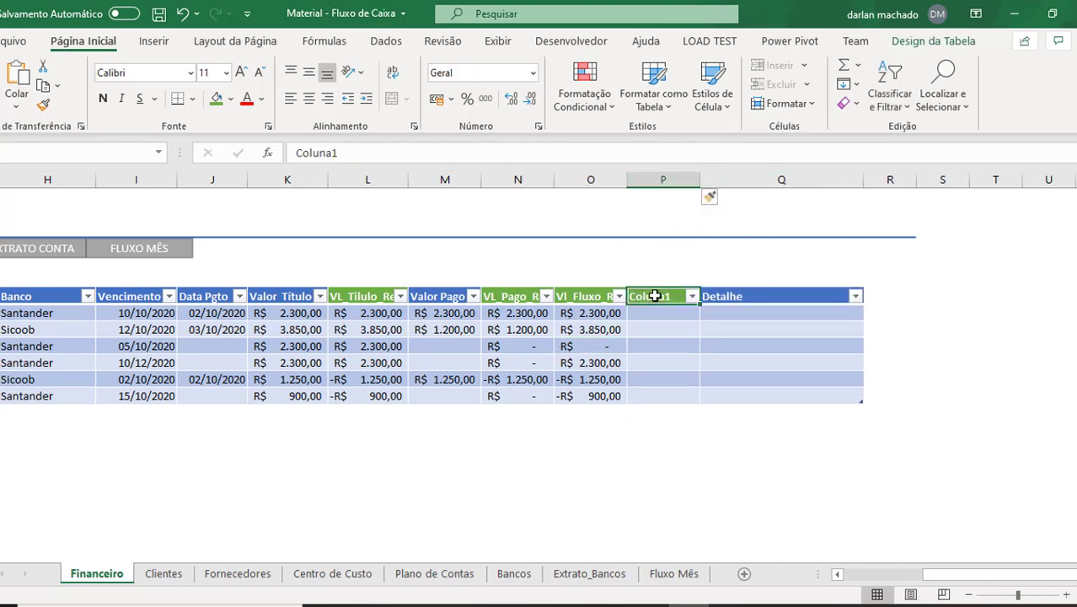
{"action": "type", "text": "MÊS_ANo"}
{"action": "key", "text": "Return"}
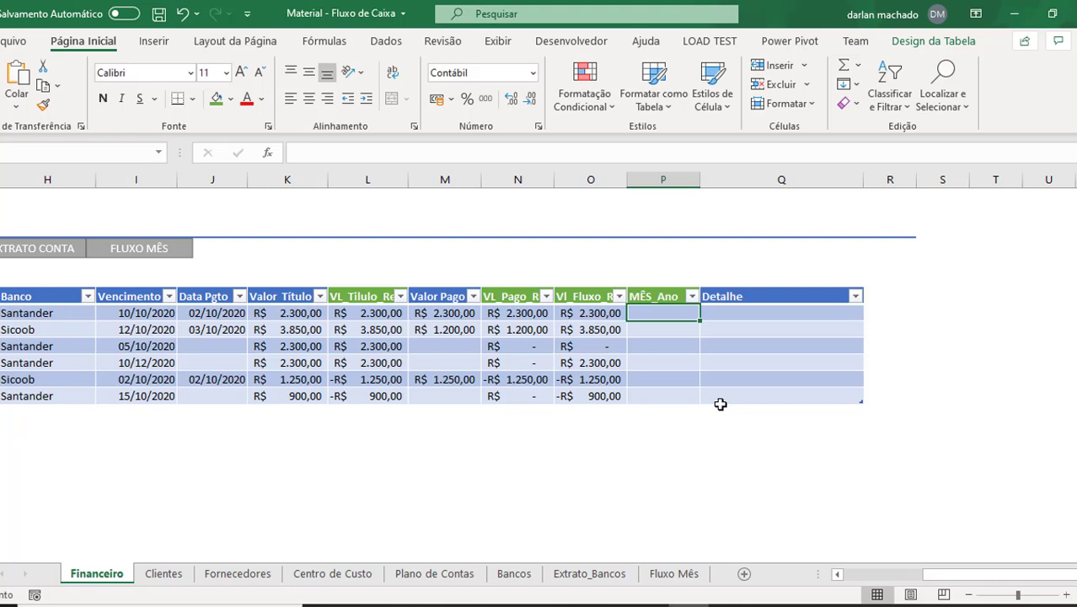
{"action": "type", "text": "="}
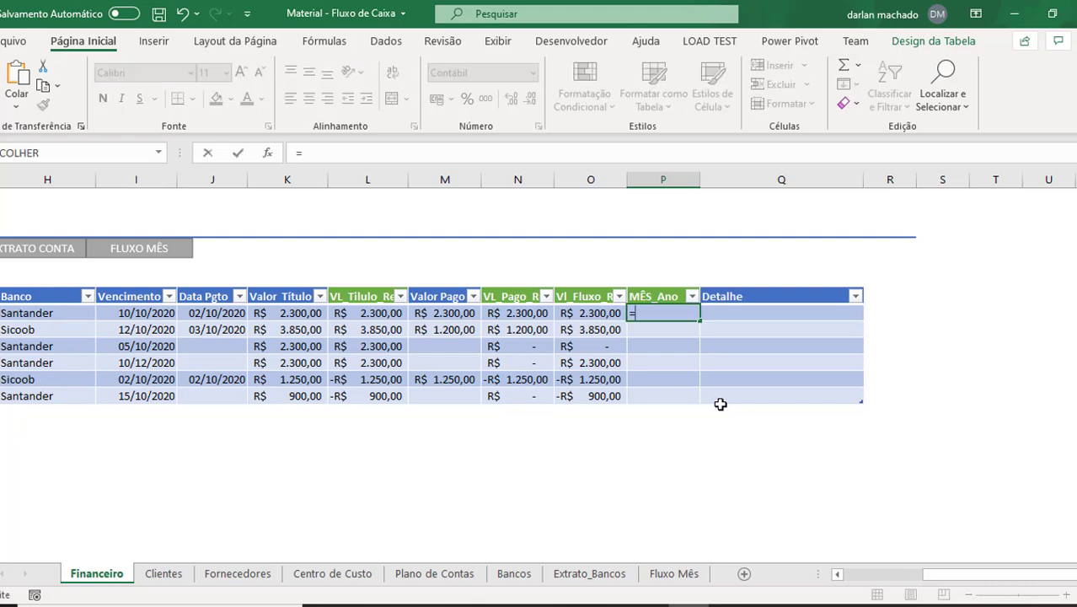
{"action": "type", "text": "se("}
{"action": "left_click", "coordinate": [213, 313]}
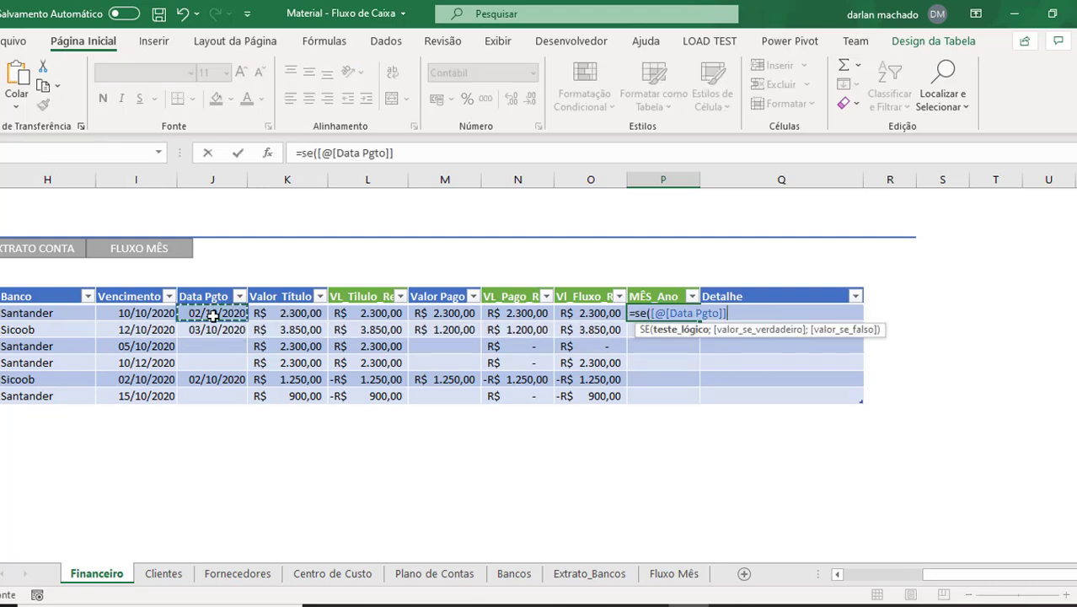
{"action": "type", "text": "=\"\""}
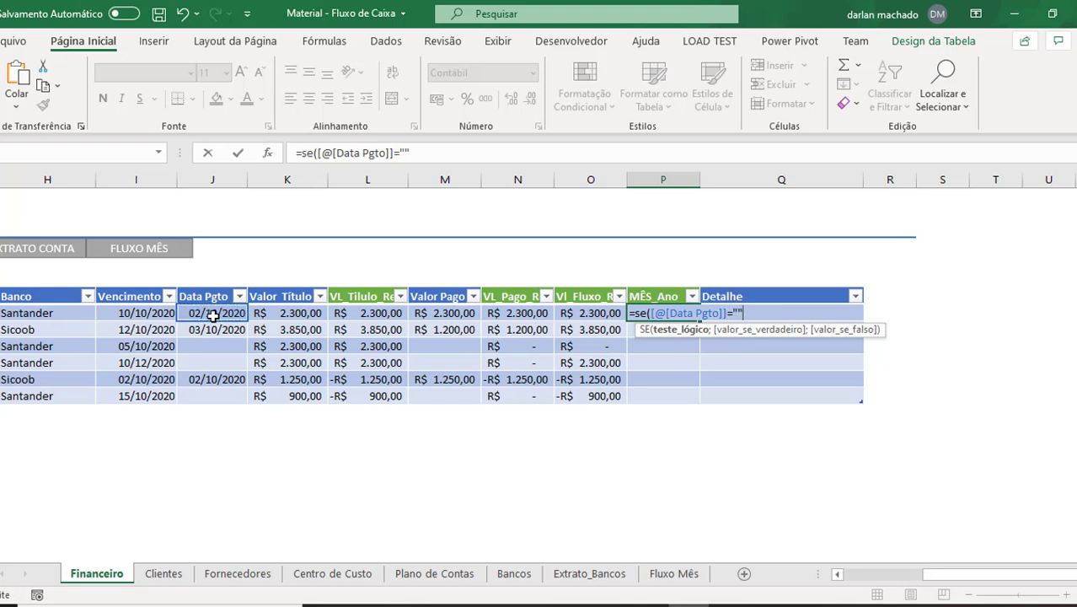
{"action": "type", "text": ";"}
{"action": "left_click", "coordinate": [126, 313]}
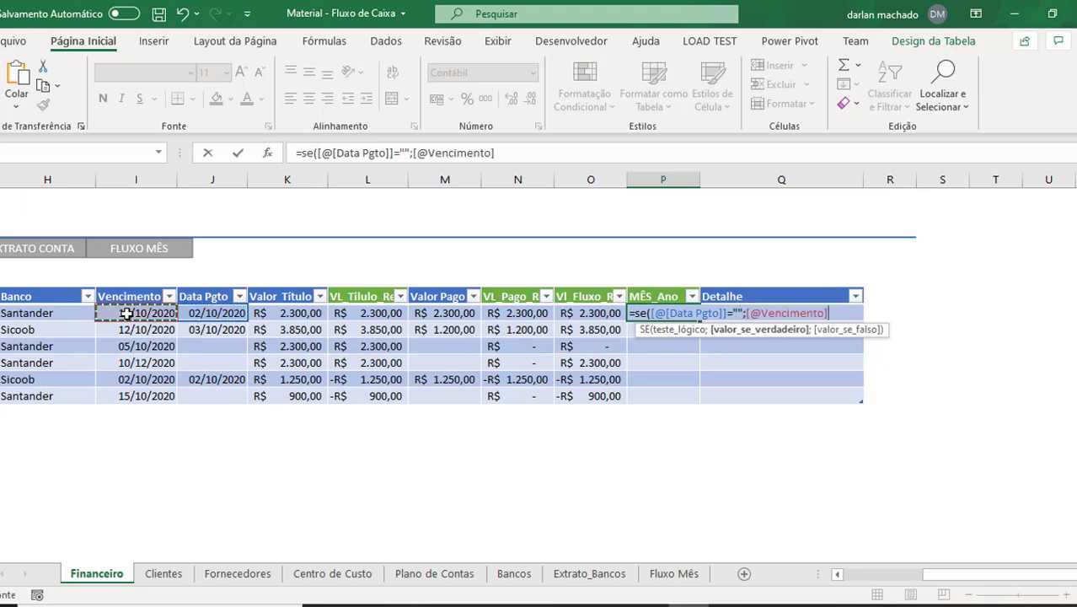
{"action": "type", "text": ";"}
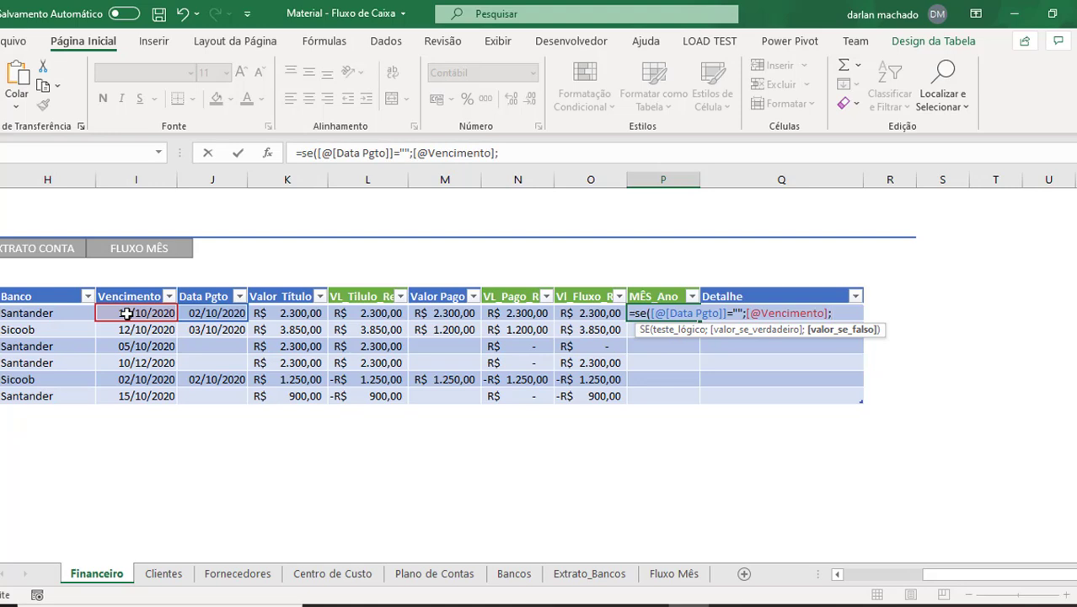
{"action": "left_click", "coordinate": [202, 312]}
{"action": "type", "text": ")"}
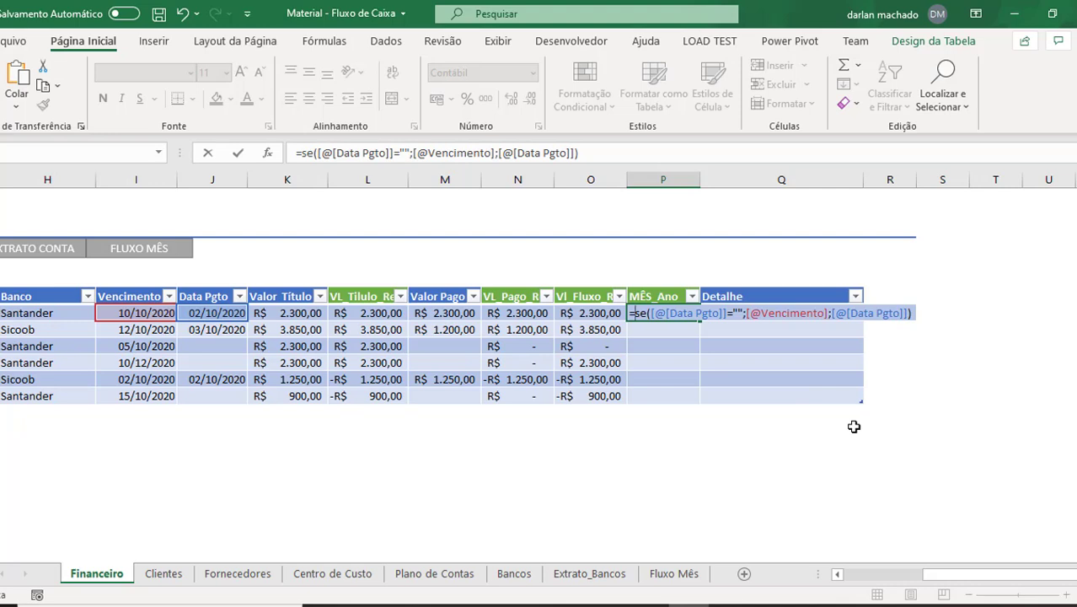
{"action": "type", "text": "text"}
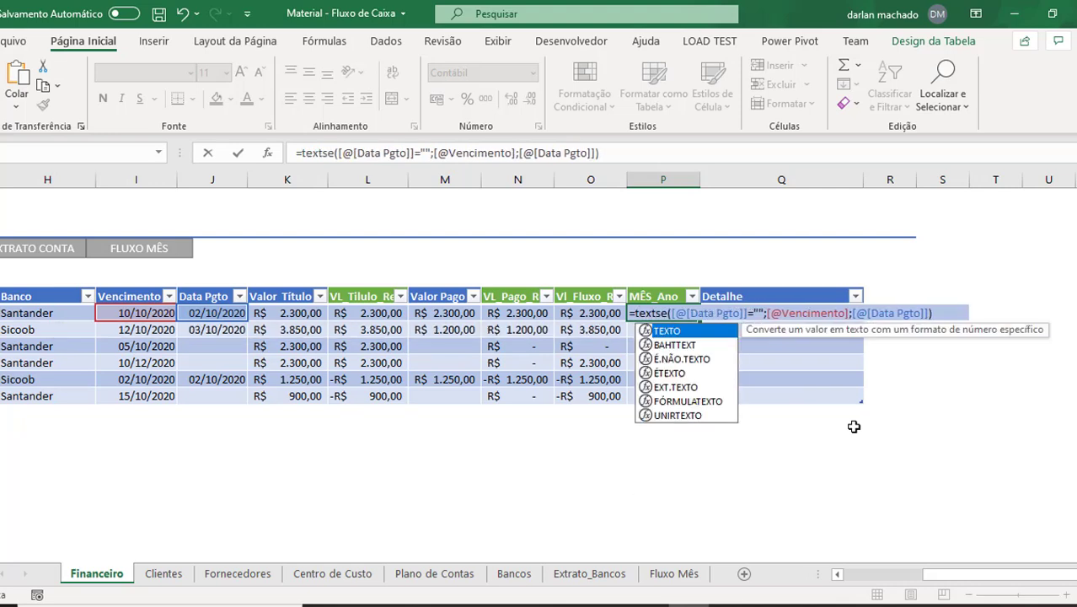
{"action": "type", "text": "o("}
{"action": "type", "text": ";"}
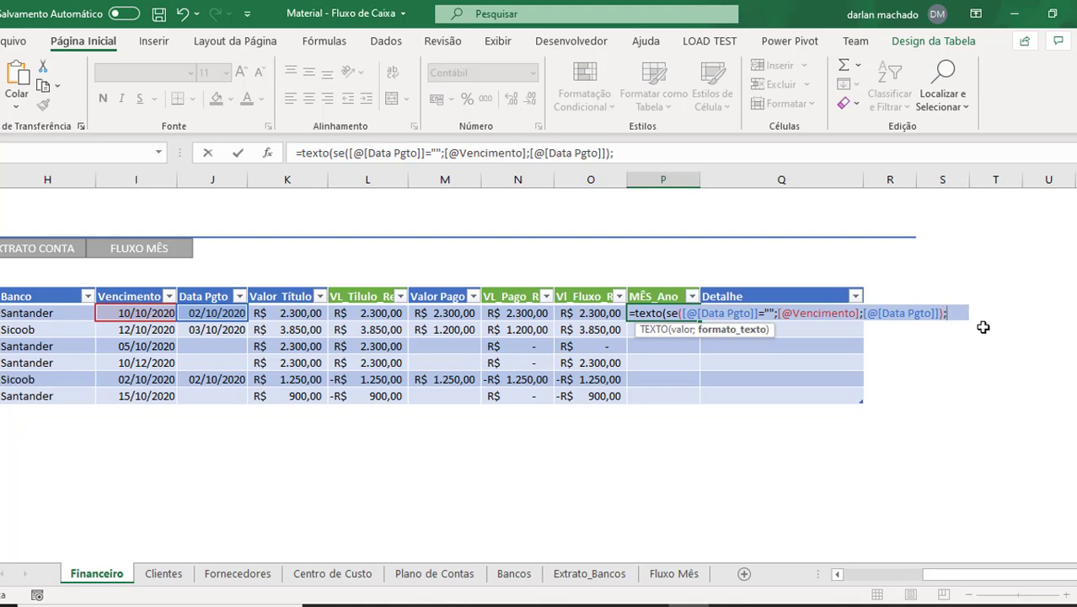
{"action": "type", "text": "\"mmm-"}
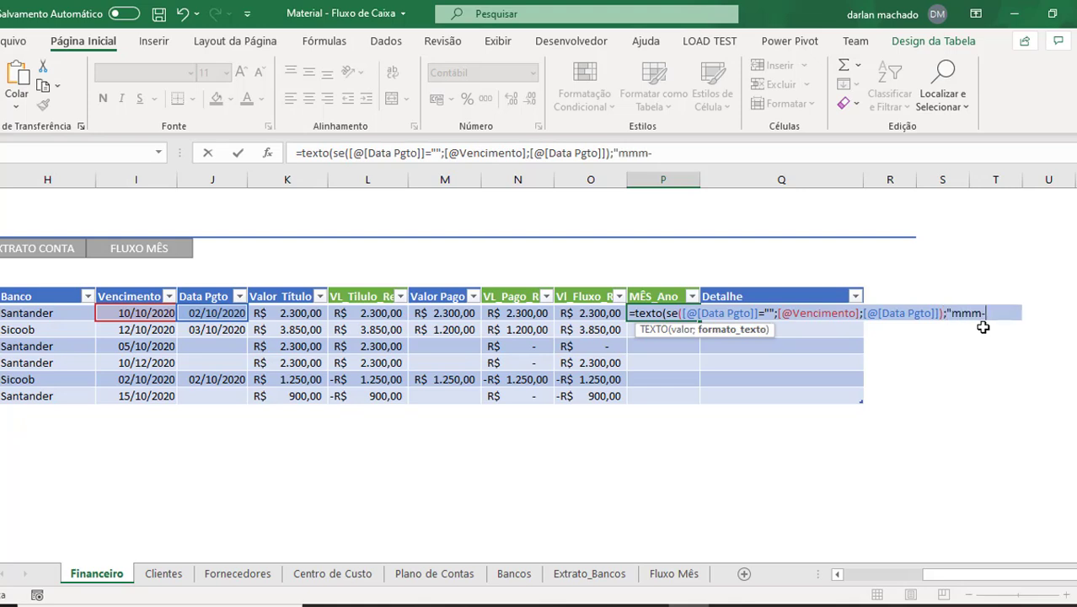
{"action": "type", "text": "aaaa\""}
{"action": "type", "text": ")"}
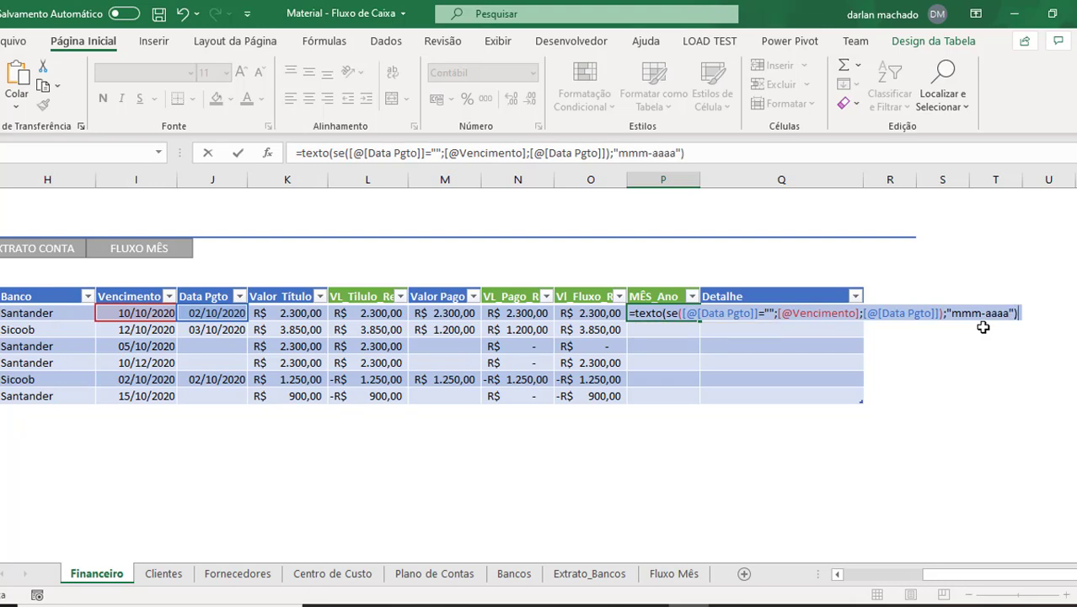
{"action": "key", "text": "Return"}
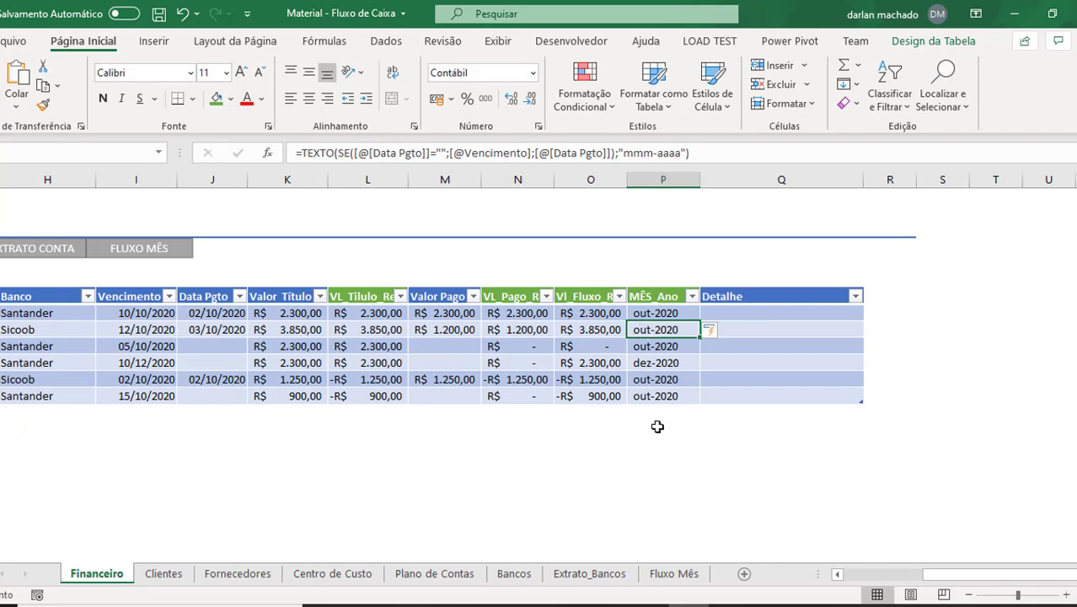
Step: Refresh the Fluxo Mês pivot and add MÊS_Ano as month columns
{"action": "left_click", "coordinate": [691, 572]}
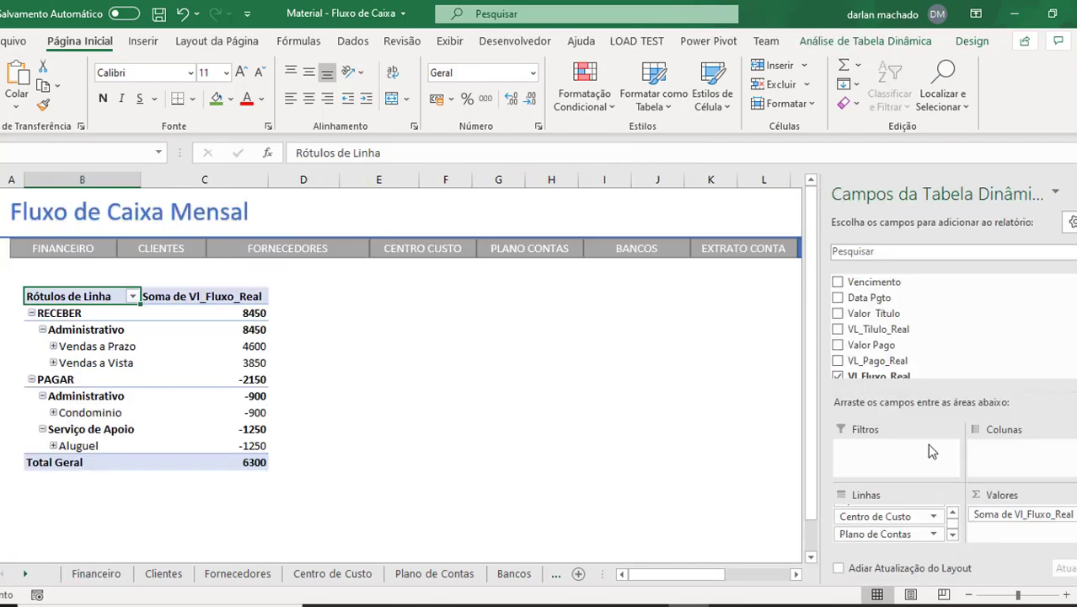
{"action": "scroll", "coordinate": [1005, 374], "scroll_direction": "down", "scroll_amount": 2}
{"action": "right_click", "coordinate": [216, 383]}
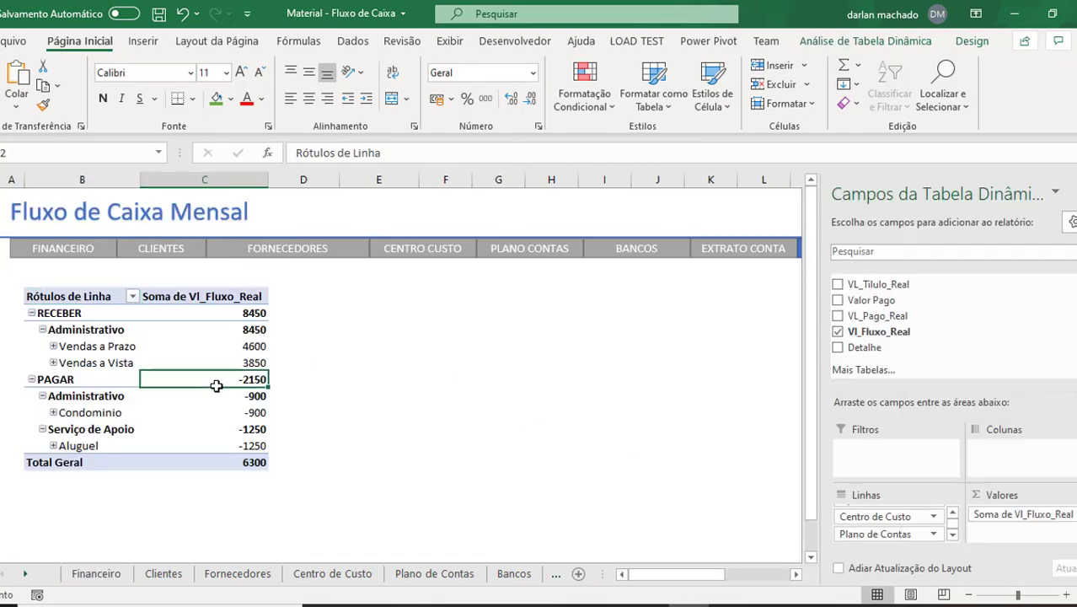
{"action": "left_click", "coordinate": [322, 177]}
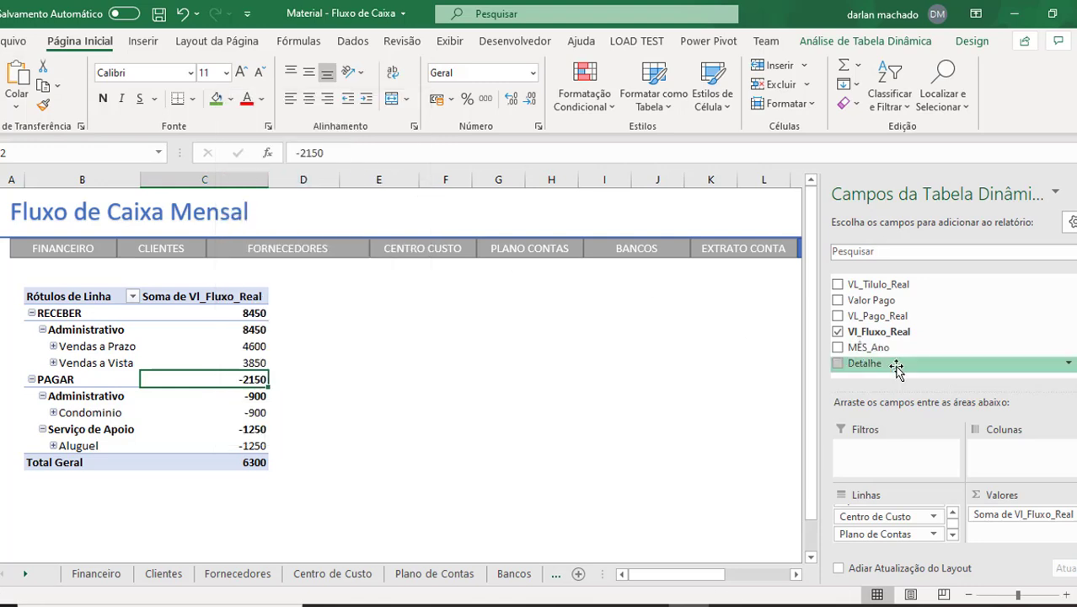
{"action": "left_click_drag", "start_coordinate": [879, 348], "coordinate": [1017, 470]}
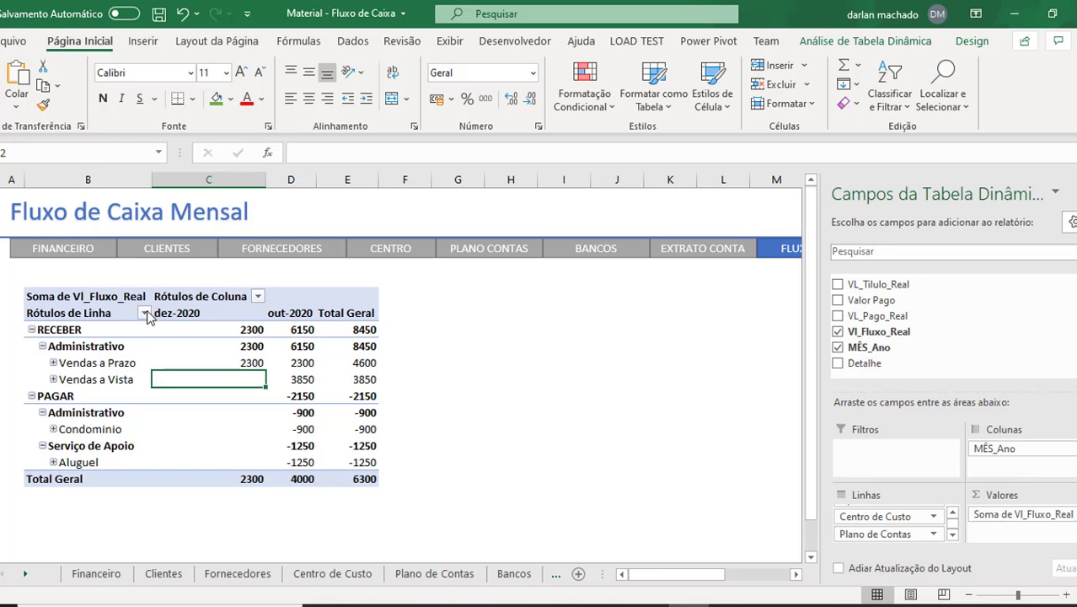
Step: Blank the Rótulos de Coluna and Soma de Vl_Fluxo_Real captions, dismissing the field-name error
{"action": "left_click", "coordinate": [187, 296]}
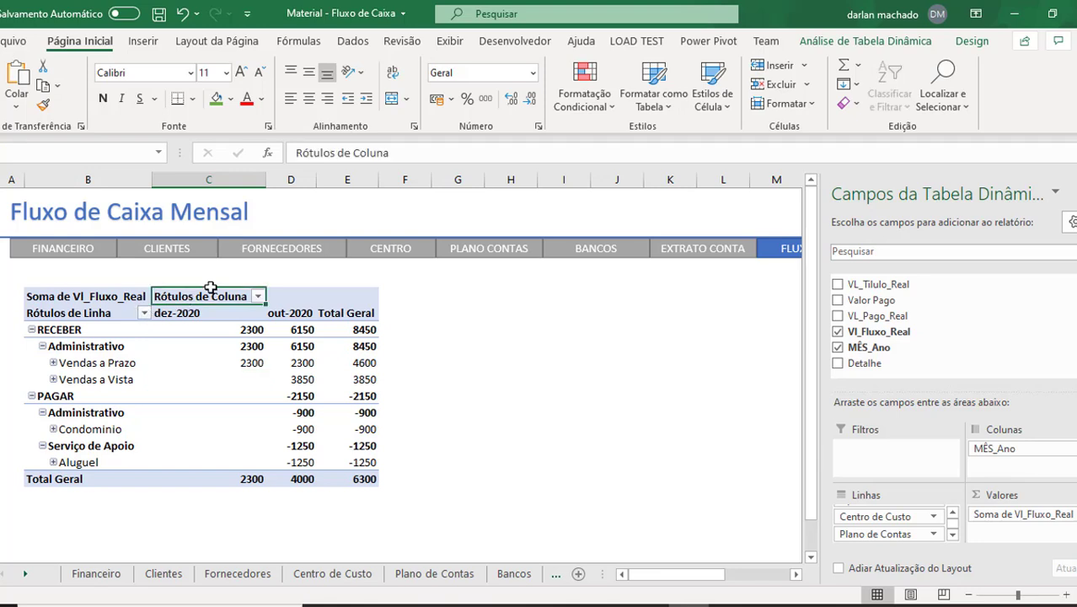
{"action": "left_click_drag", "start_coordinate": [389, 153], "coordinate": [295, 152]}
{"action": "key", "text": "Return"}
{"action": "key", "text": "Up"}
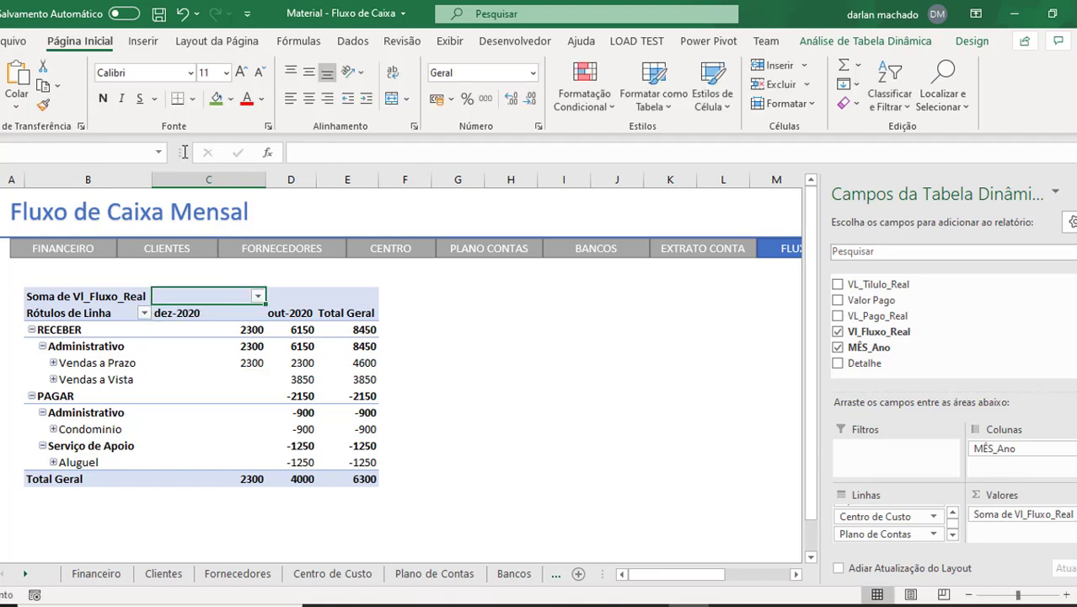
{"action": "key", "text": "Left"}
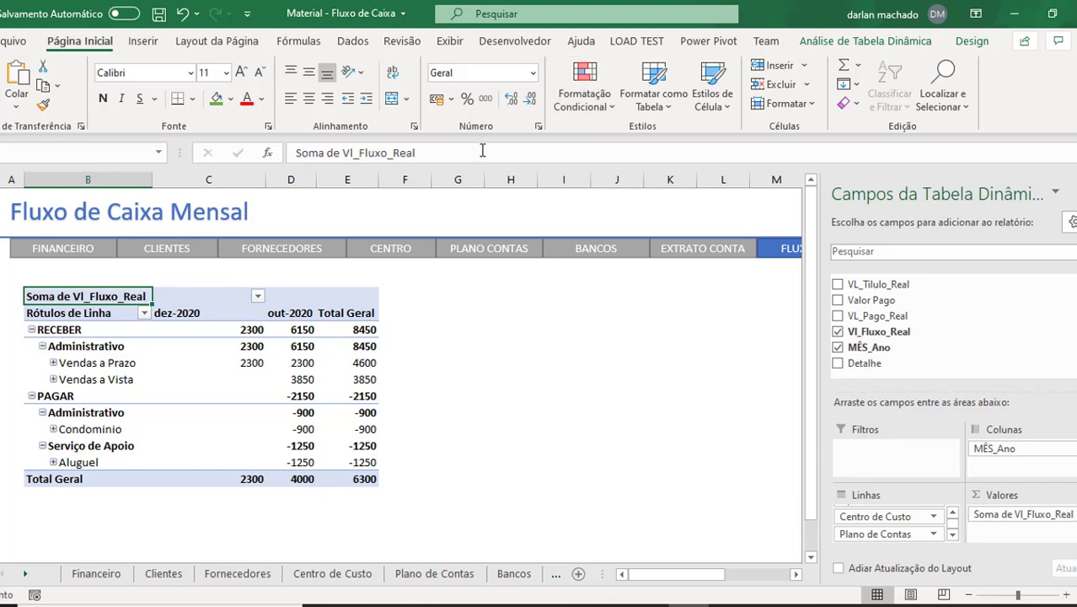
{"action": "left_click_drag", "start_coordinate": [481, 151], "coordinate": [271, 148]}
{"action": "key", "text": "Return"}
{"action": "key", "text": "Return"}
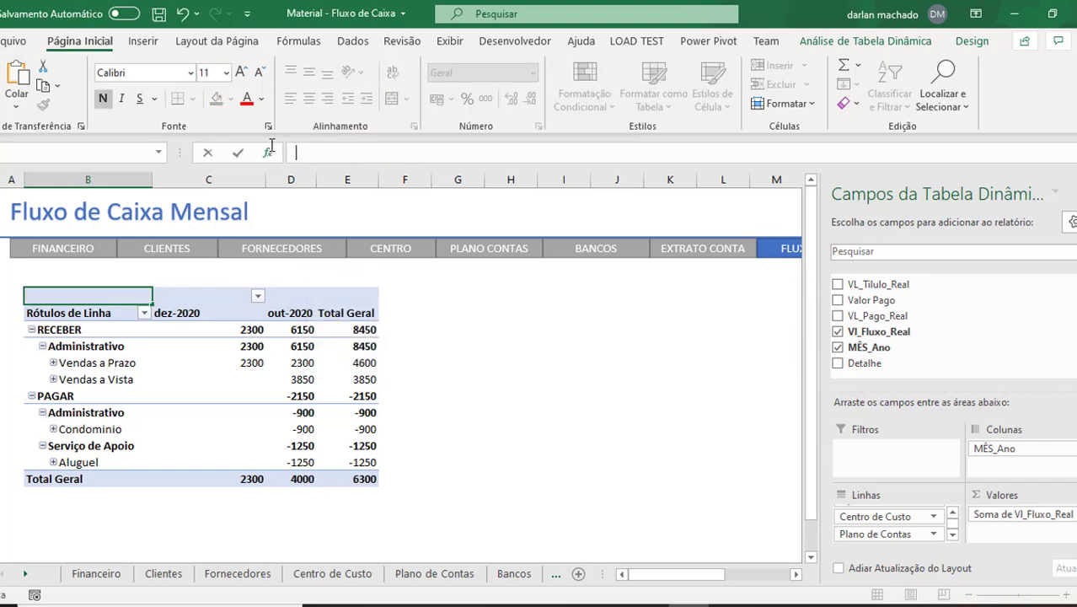
{"action": "key", "text": "Return"}
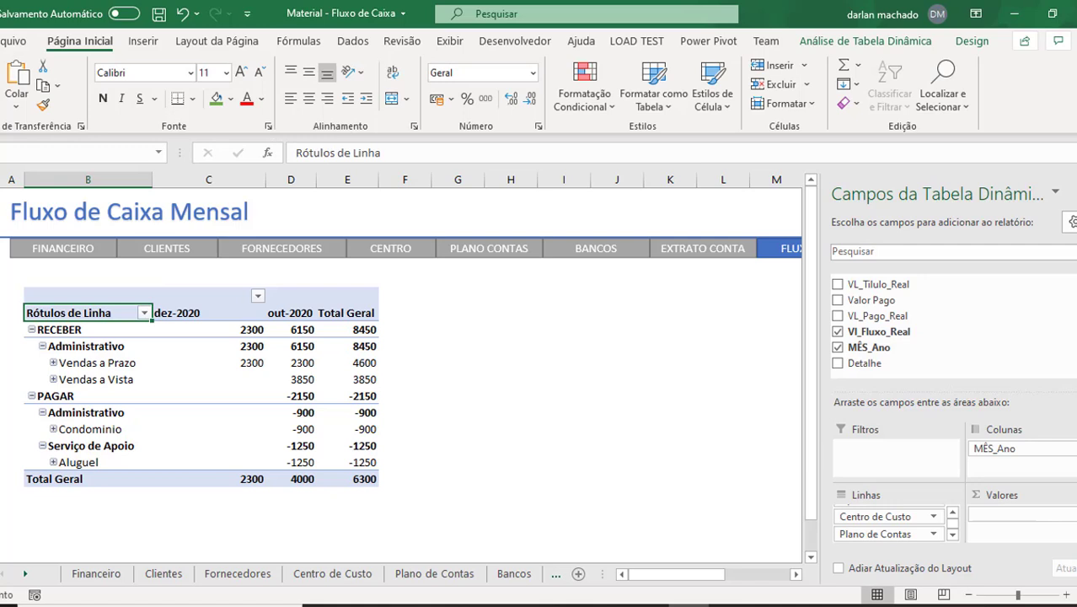
{"action": "right_click", "coordinate": [3, 296]}
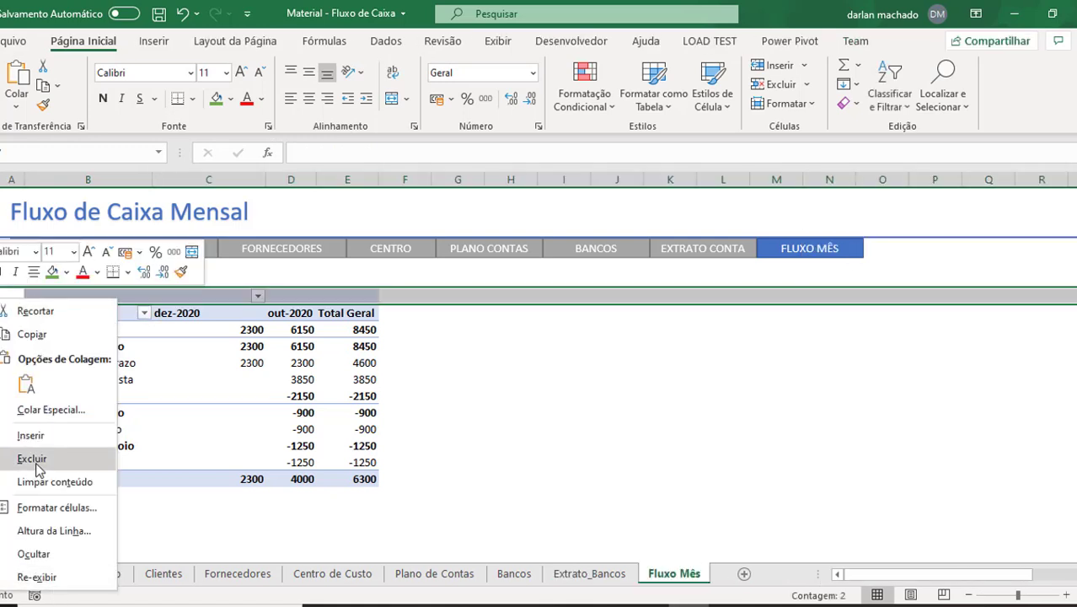
Step: Delete the empty row above the pivot and move out-2020 ahead of dez-2020, widening its column
{"action": "left_click", "coordinate": [37, 554]}
{"action": "left_click", "coordinate": [447, 411]}
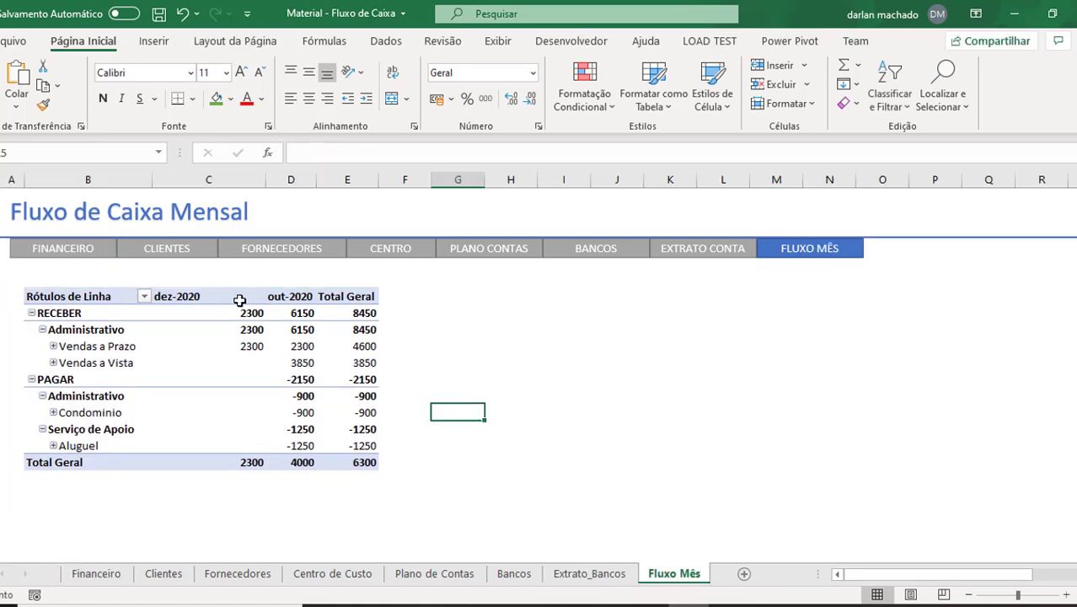
{"action": "left_click", "coordinate": [210, 296]}
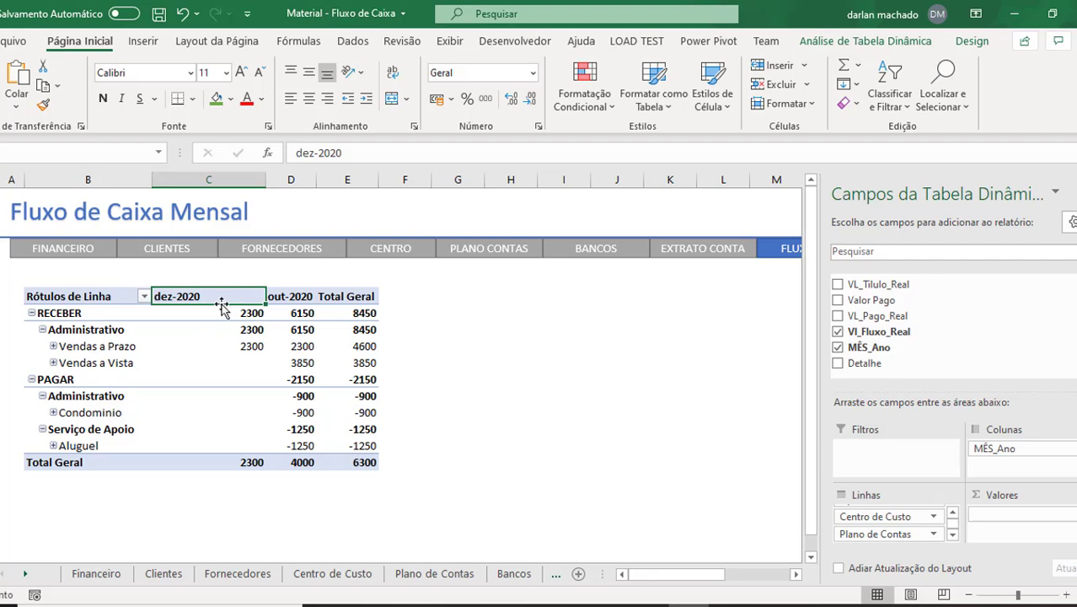
{"action": "left_click_drag", "start_coordinate": [214, 287], "coordinate": [229, 305]}
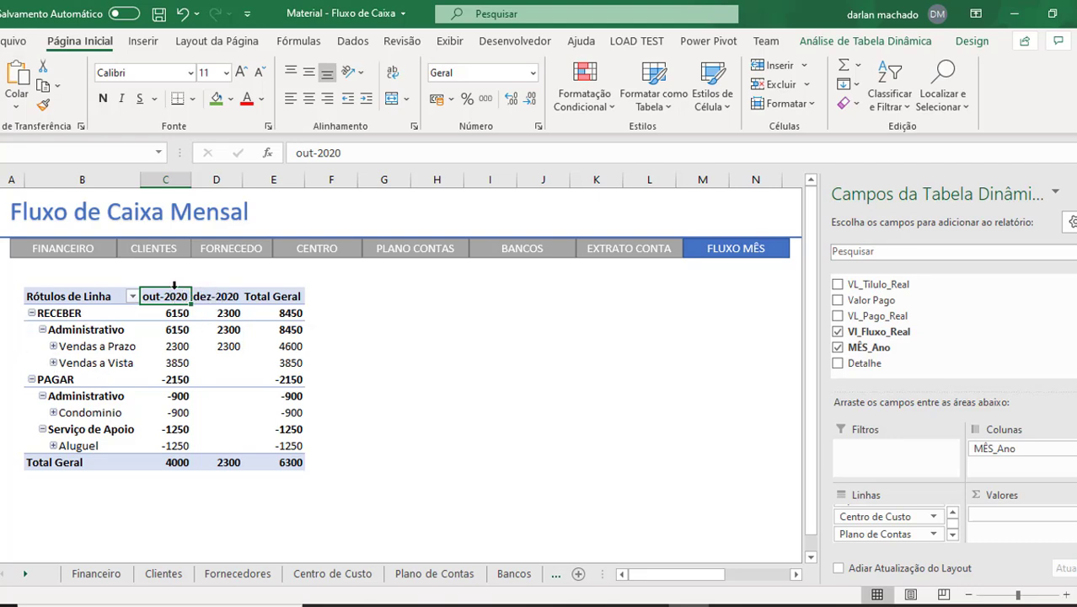
{"action": "left_click", "coordinate": [205, 296]}
{"action": "left_click", "coordinate": [166, 293]}
{"action": "left_click_drag", "start_coordinate": [192, 297], "coordinate": [193, 296]}
{"action": "left_click", "coordinate": [437, 330]}
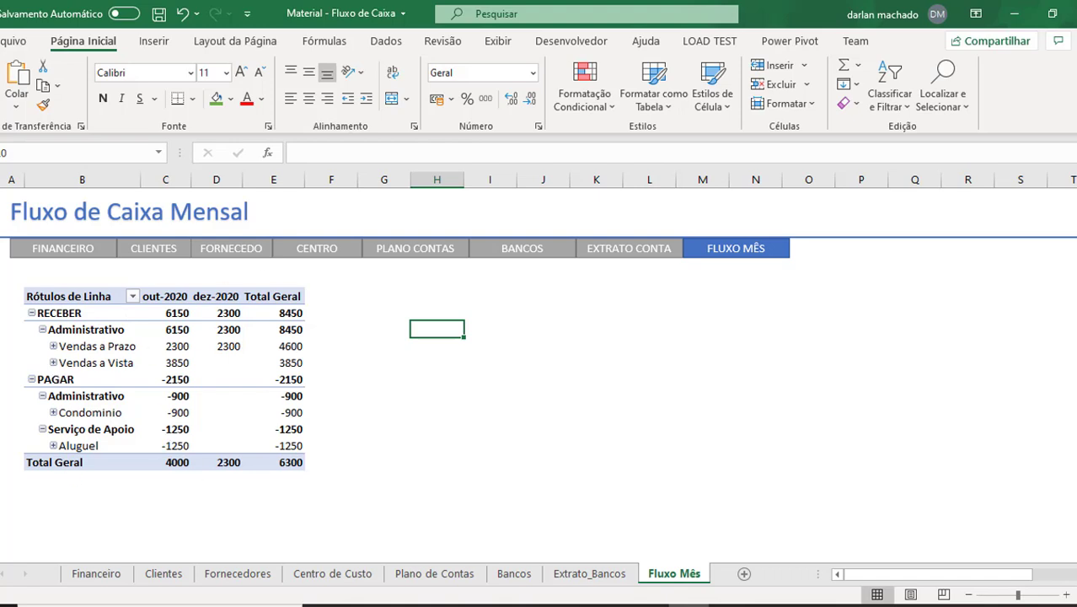
Step: Freeze panes above row 4 so the Fluxo de Caixa Mensal title stays fixed, then test scrolling
{"action": "left_click", "coordinate": [11, 253]}
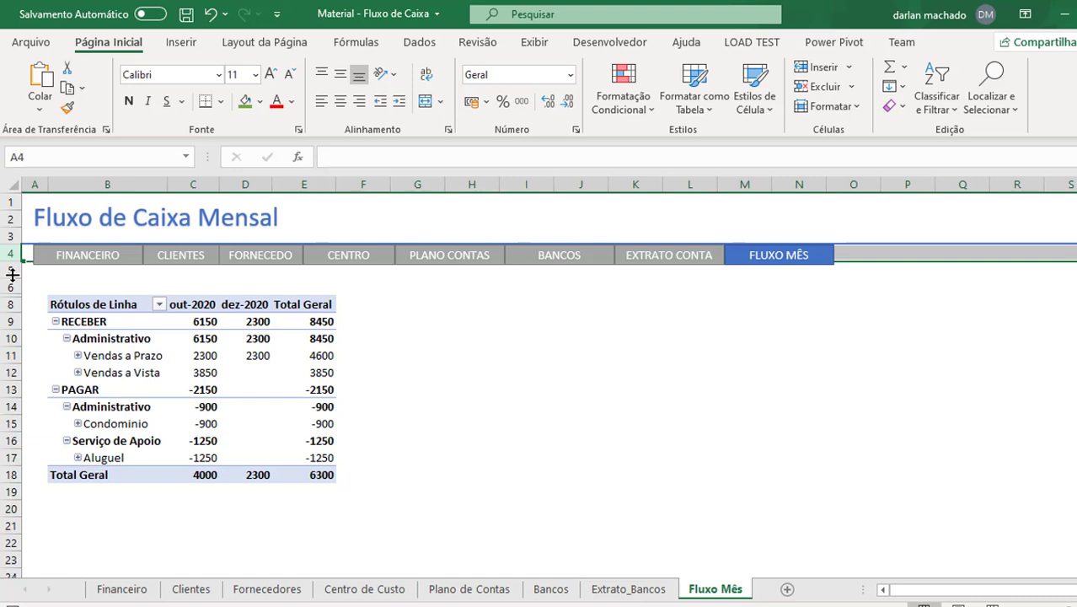
{"action": "left_click", "coordinate": [536, 43]}
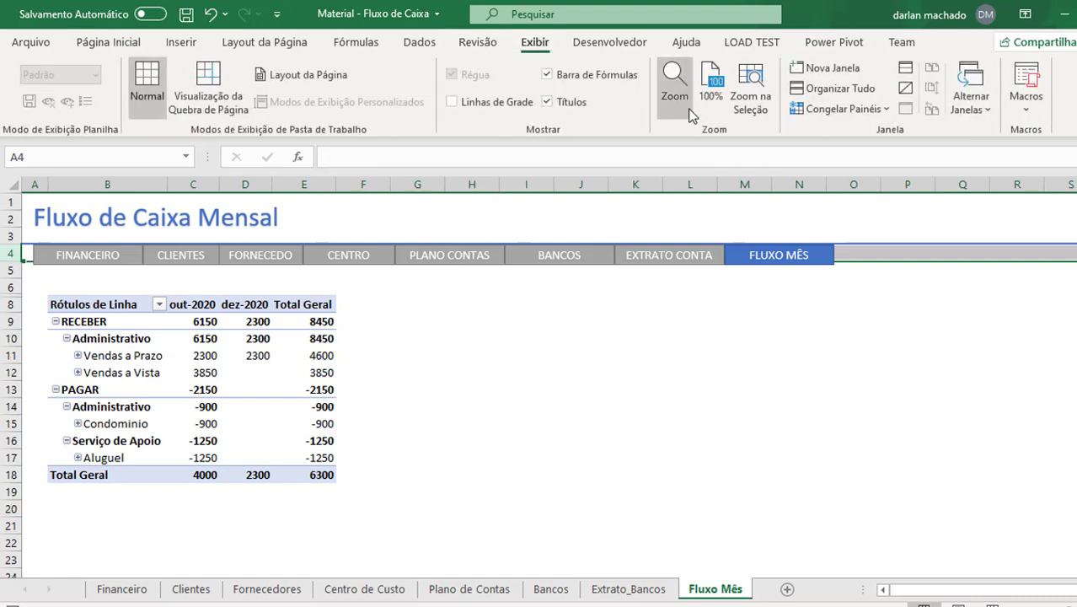
{"action": "left_click", "coordinate": [847, 111]}
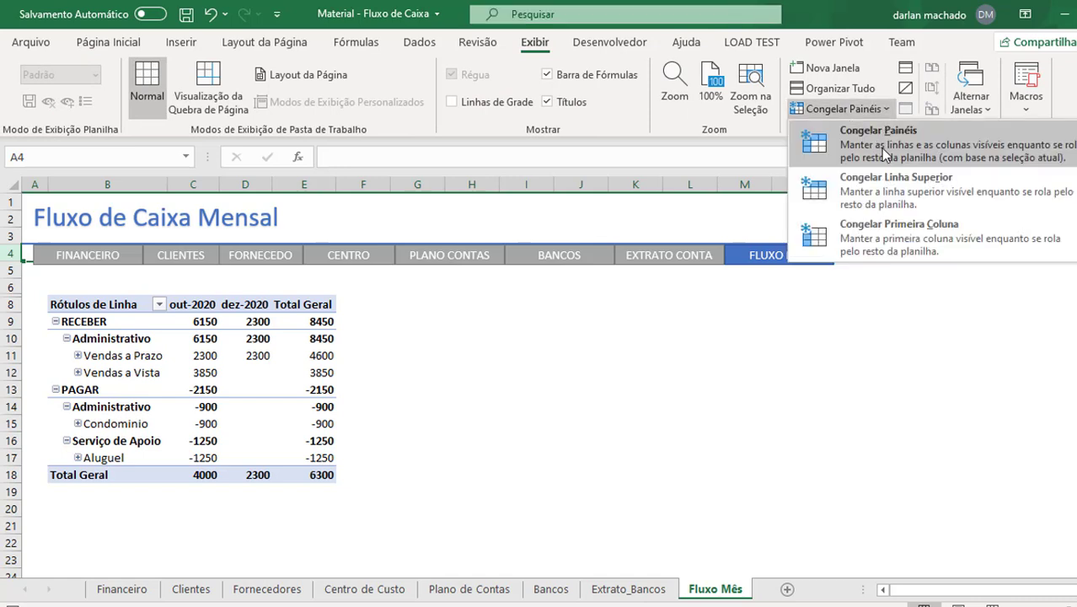
{"action": "left_click", "coordinate": [881, 148]}
{"action": "left_click", "coordinate": [538, 350]}
{"action": "key", "text": "Down"}
{"action": "key", "text": "Down"}
{"action": "key", "text": "Down"}
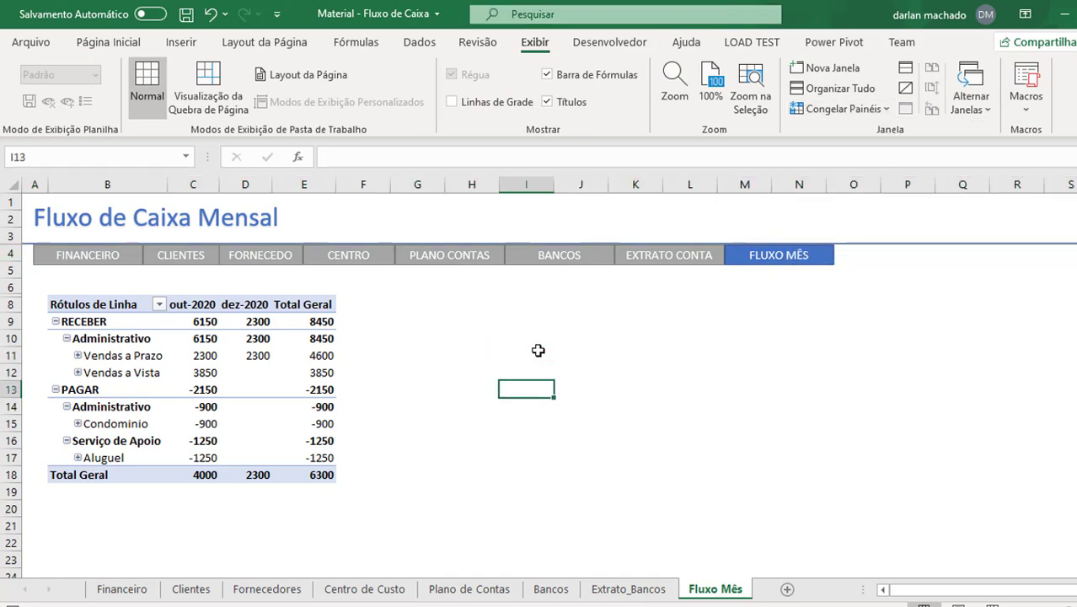
{"action": "key", "text": "Up"}
{"action": "key", "text": "Up"}
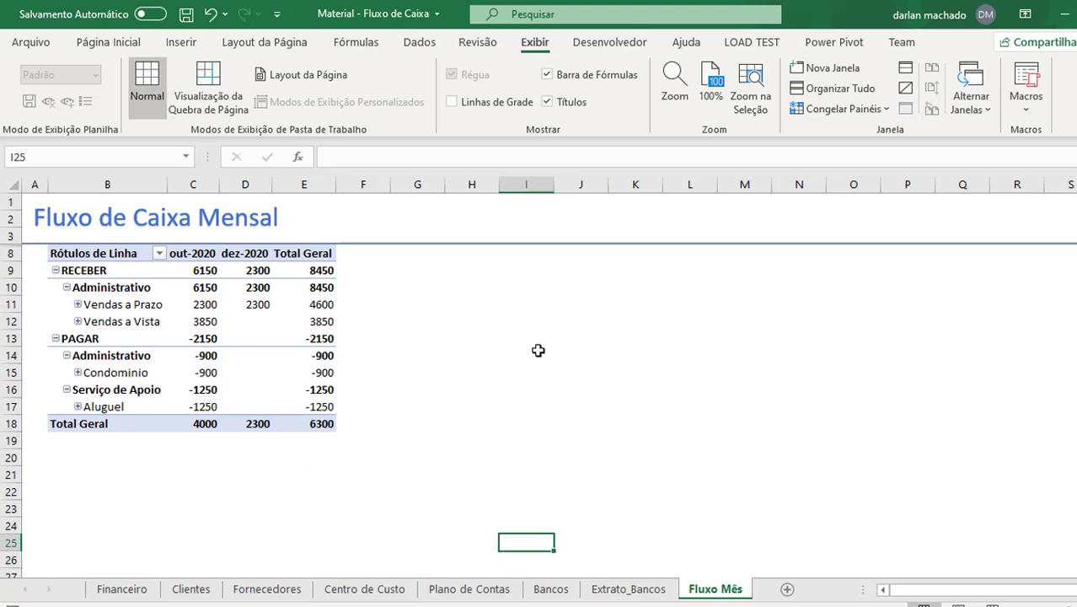
{"action": "key", "text": "Up"}
{"action": "key", "text": "Up"}
{"action": "key", "text": "Up"}
{"action": "key", "text": "Up"}
{"action": "key", "text": "Up"}
{"action": "key", "text": "Up"}
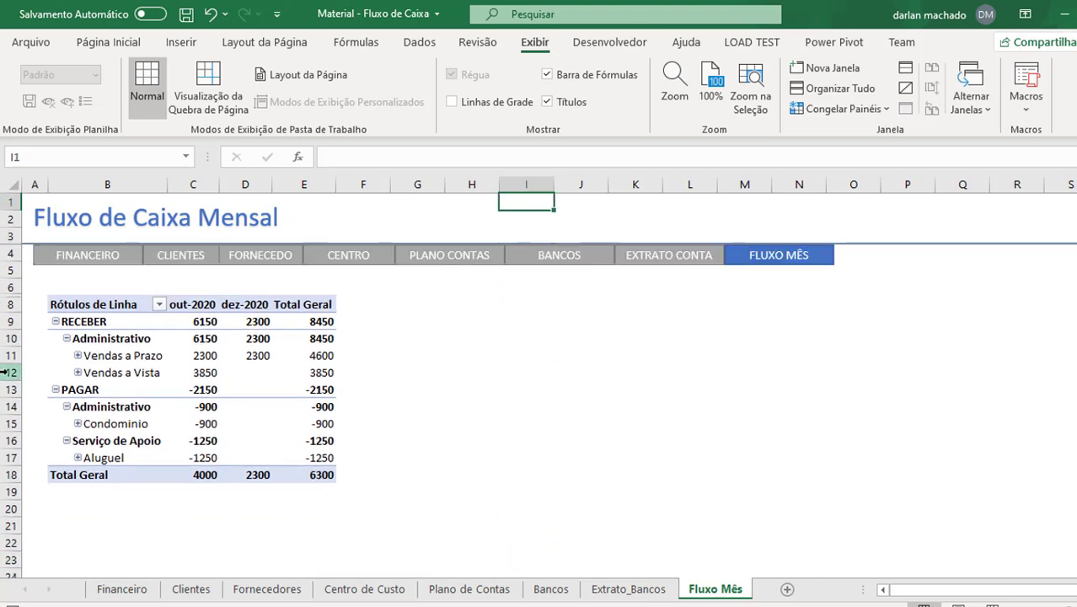
{"action": "left_click", "coordinate": [12, 287]}
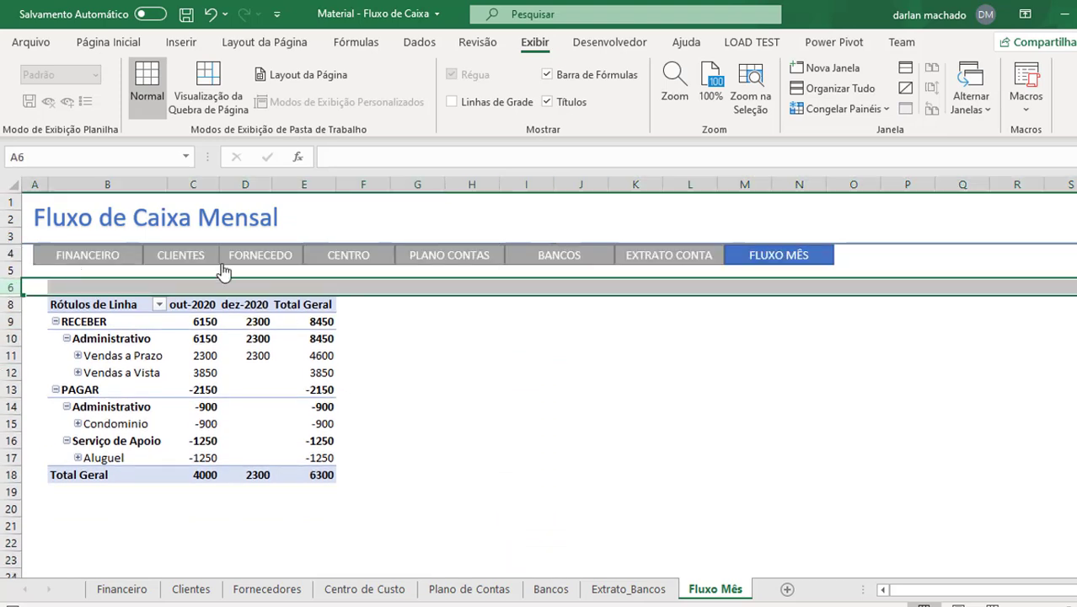
{"action": "left_click", "coordinate": [507, 322]}
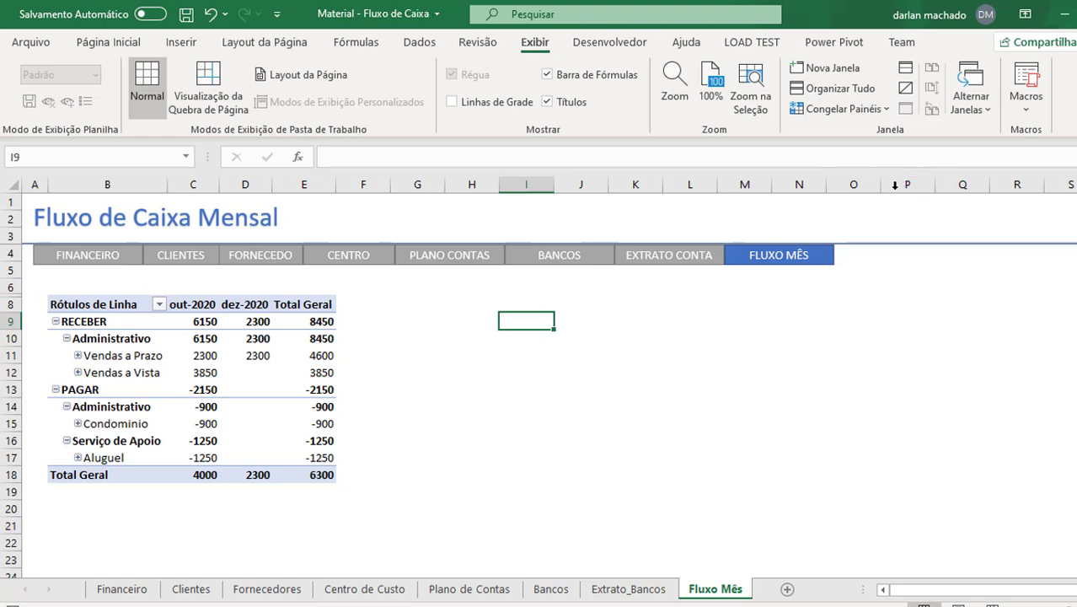
Step: Hide headings on Fluxo Mês, follow links through Bancos, Extrato and Centro de Custo, and hide Financeiro's headings
{"action": "left_click", "coordinate": [548, 102]}
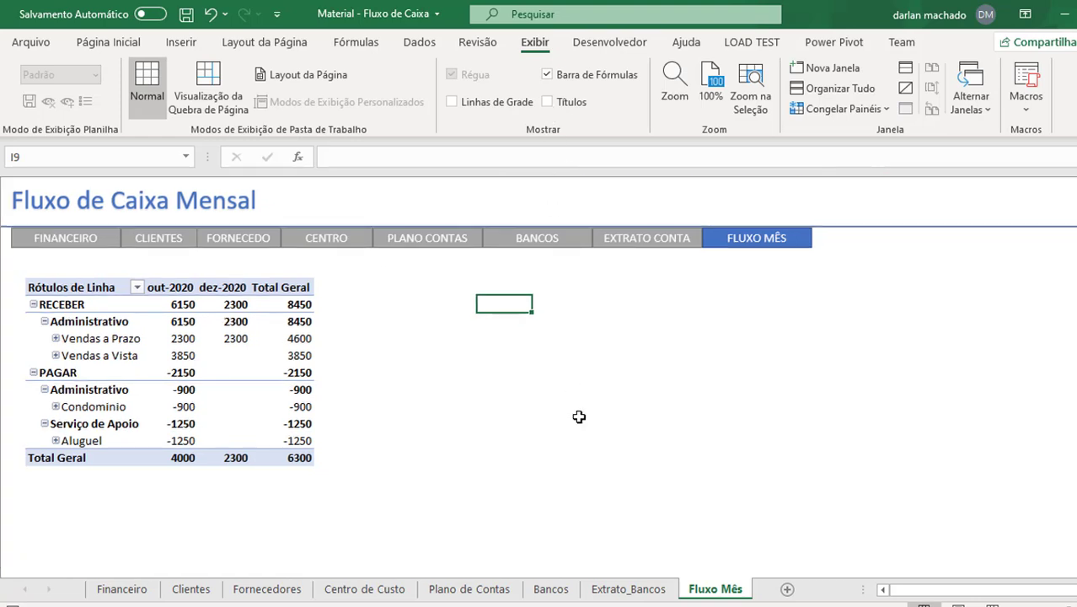
{"action": "left_click", "coordinate": [550, 589]}
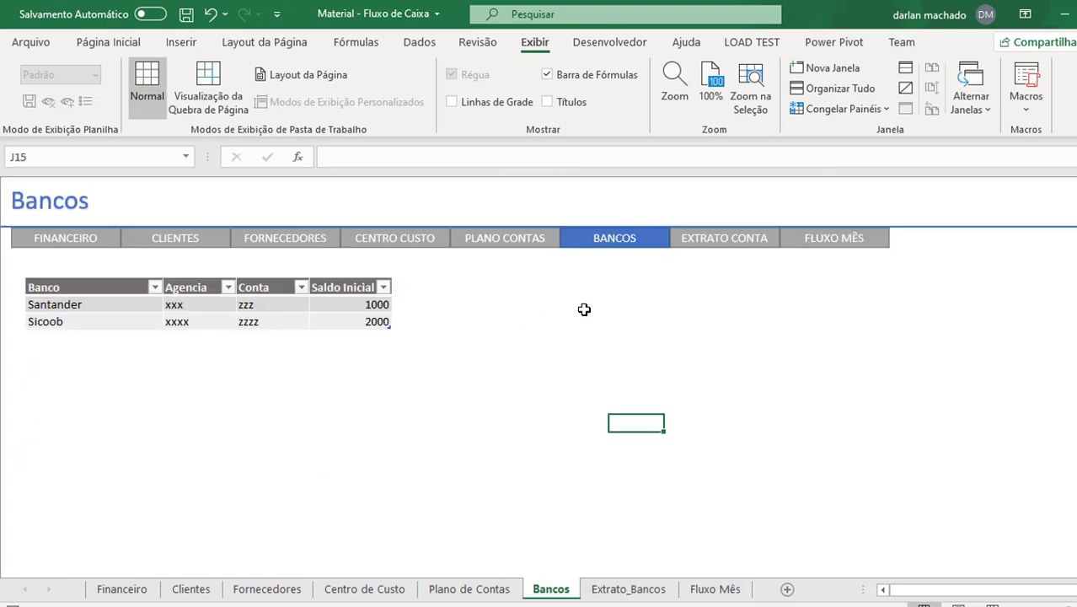
{"action": "left_click", "coordinate": [728, 246]}
{"action": "left_click", "coordinate": [814, 240]}
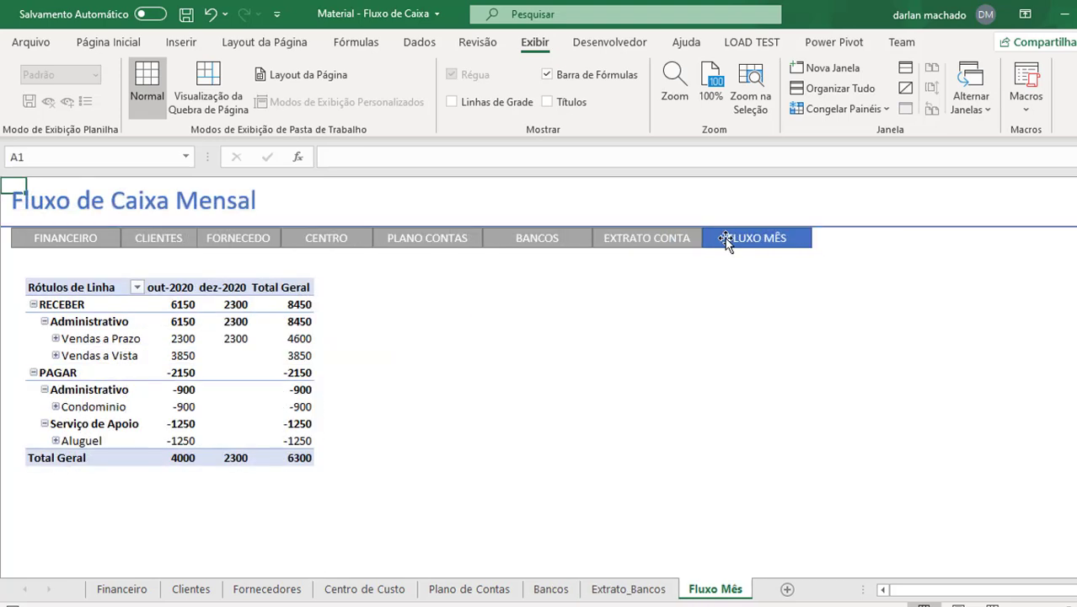
{"action": "left_click", "coordinate": [652, 240]}
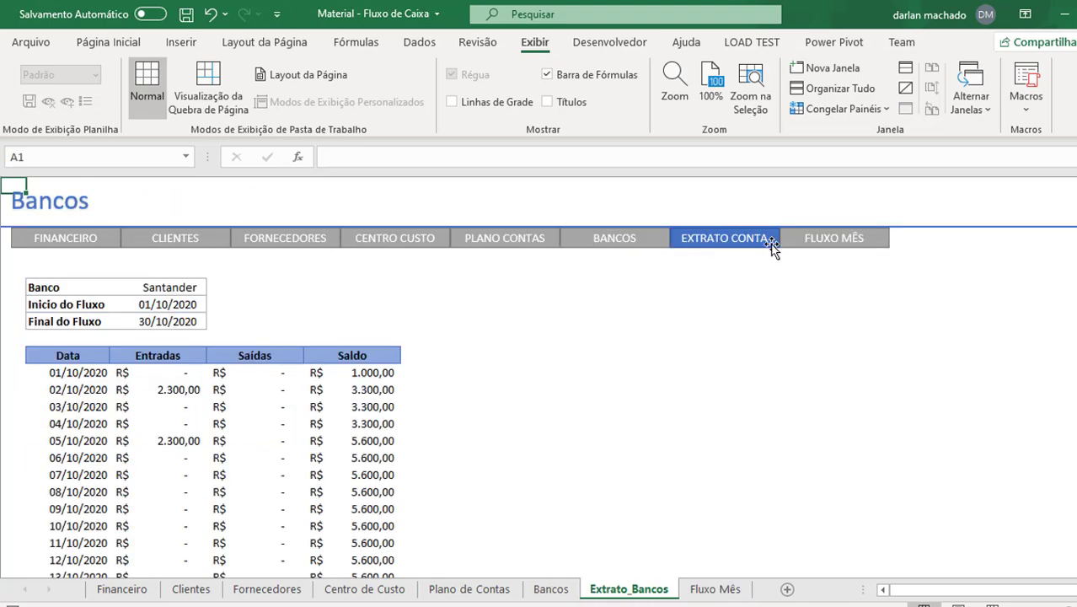
{"action": "left_click", "coordinate": [397, 240]}
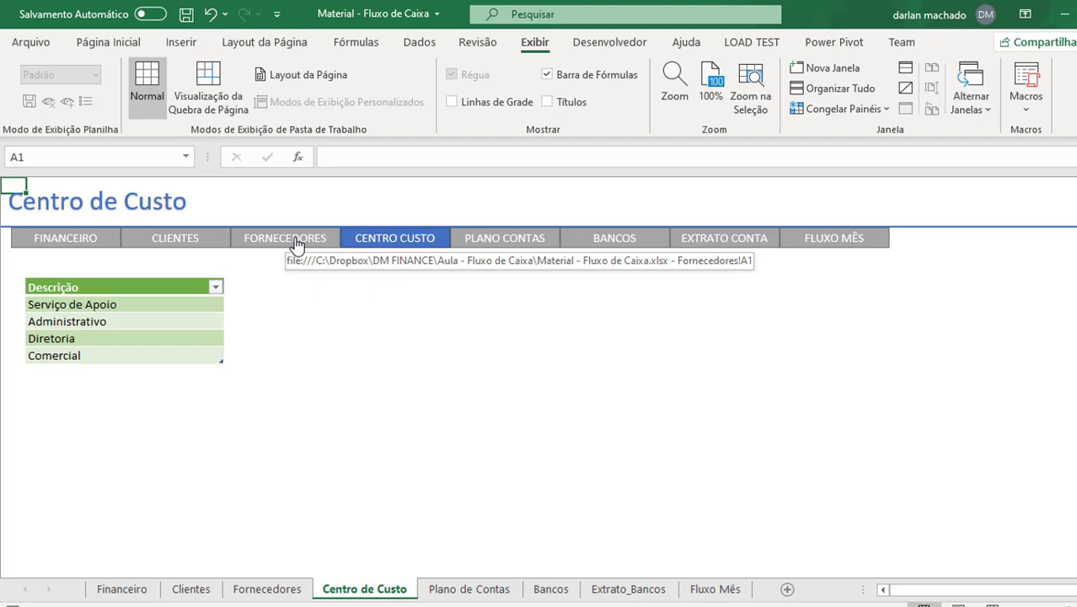
{"action": "left_click", "coordinate": [89, 243]}
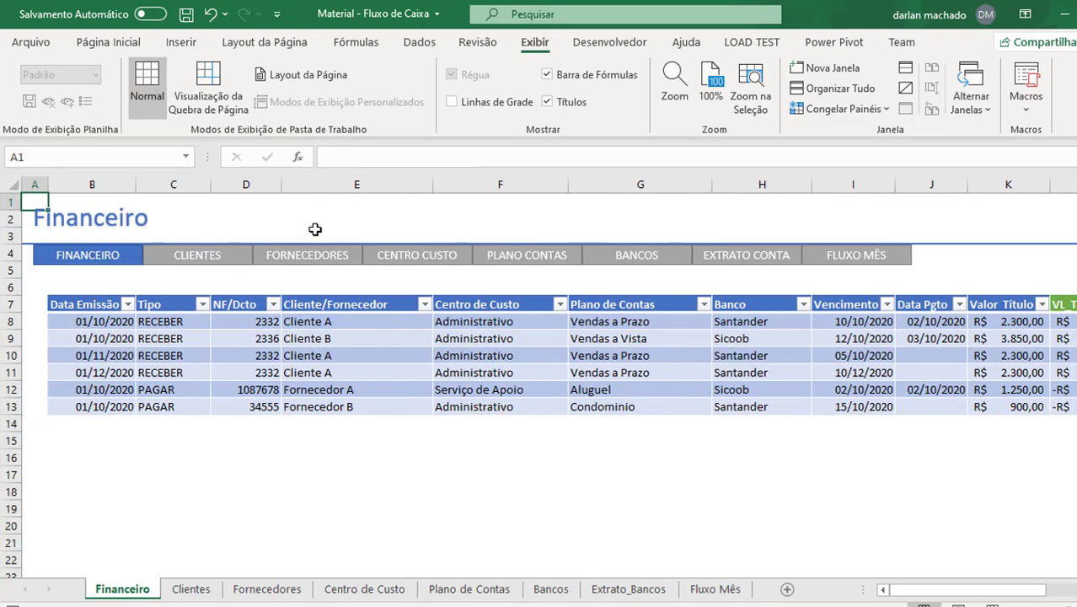
{"action": "left_click", "coordinate": [573, 103]}
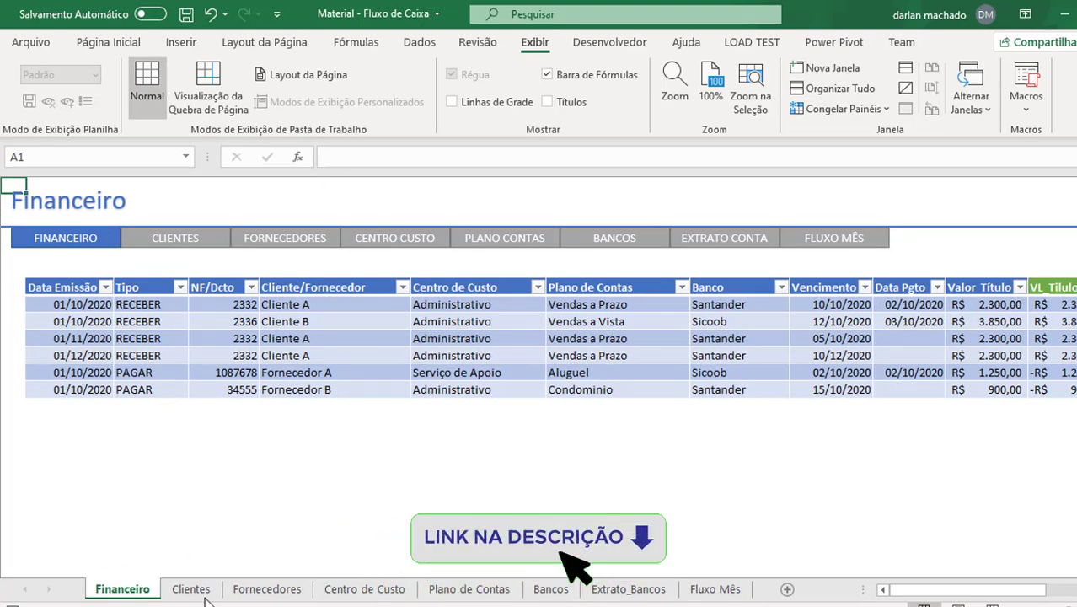
Step: Visit Clientes and Fornecedores, toggling headings on Clientes, and finish on the Plano de Contas sheet
{"action": "left_click", "coordinate": [203, 591]}
{"action": "left_click", "coordinate": [547, 102]}
{"action": "key", "text": "ctrl+Page_Down"}
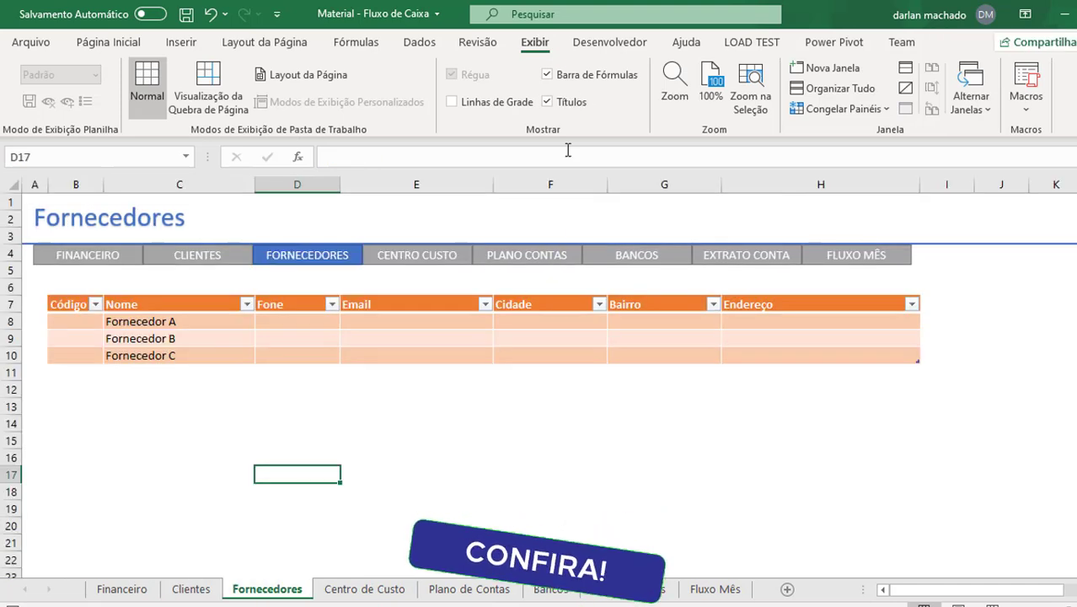
{"action": "left_click", "coordinate": [469, 590]}
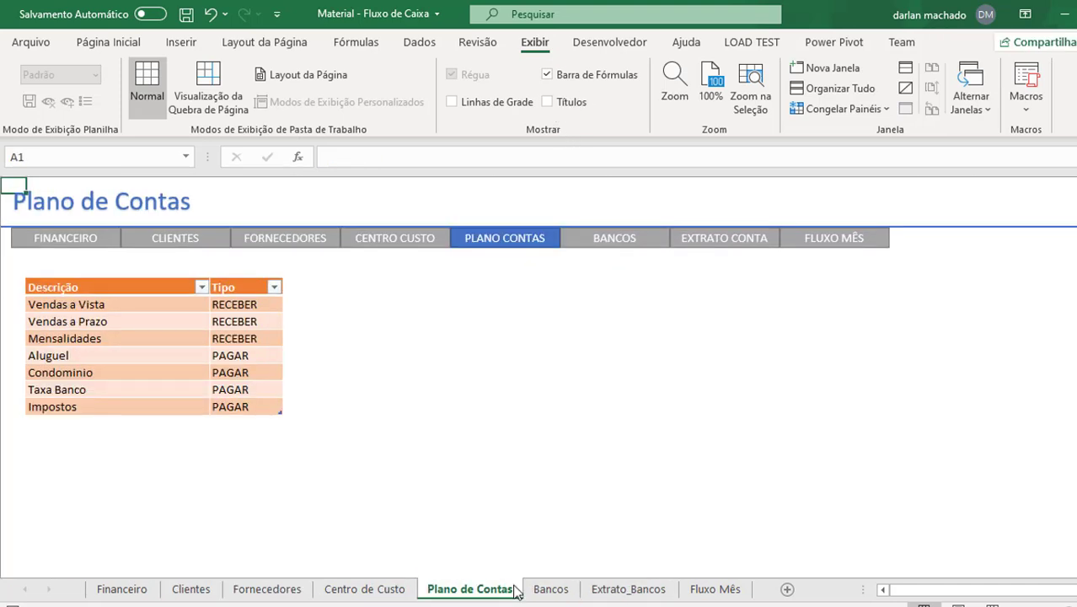